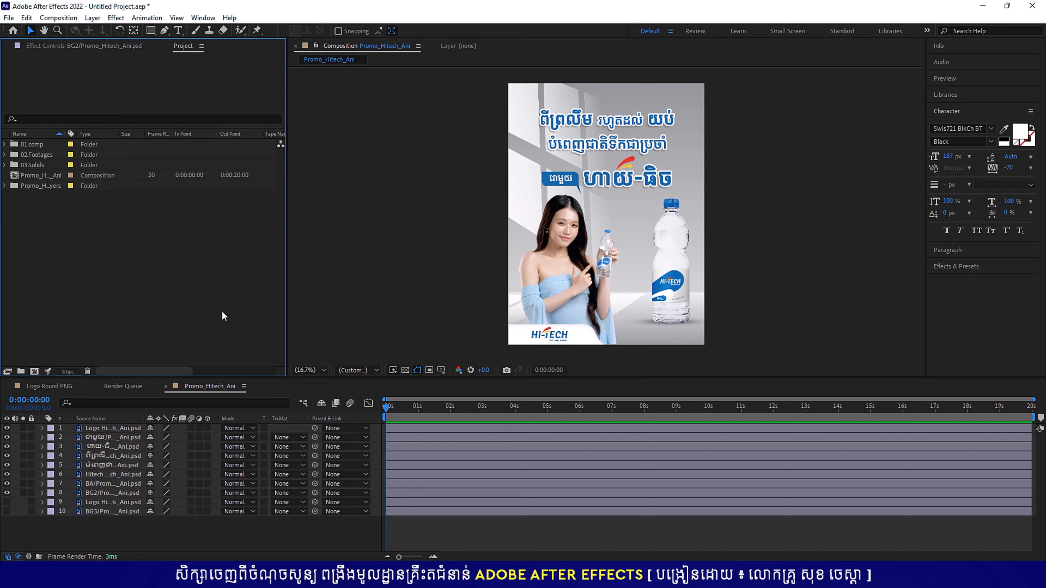
Examine the layers of the Promo_Hitech_Ani composition one by one, from the Hi-Tech logo down to BG3
click(85, 428)
click(89, 439)
click(93, 448)
click(95, 457)
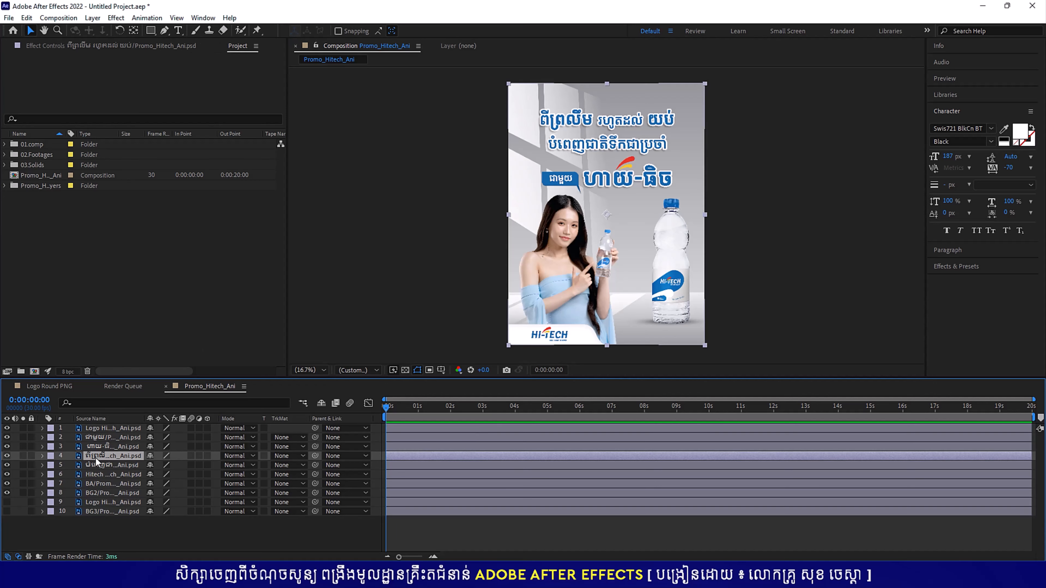
click(103, 465)
click(103, 475)
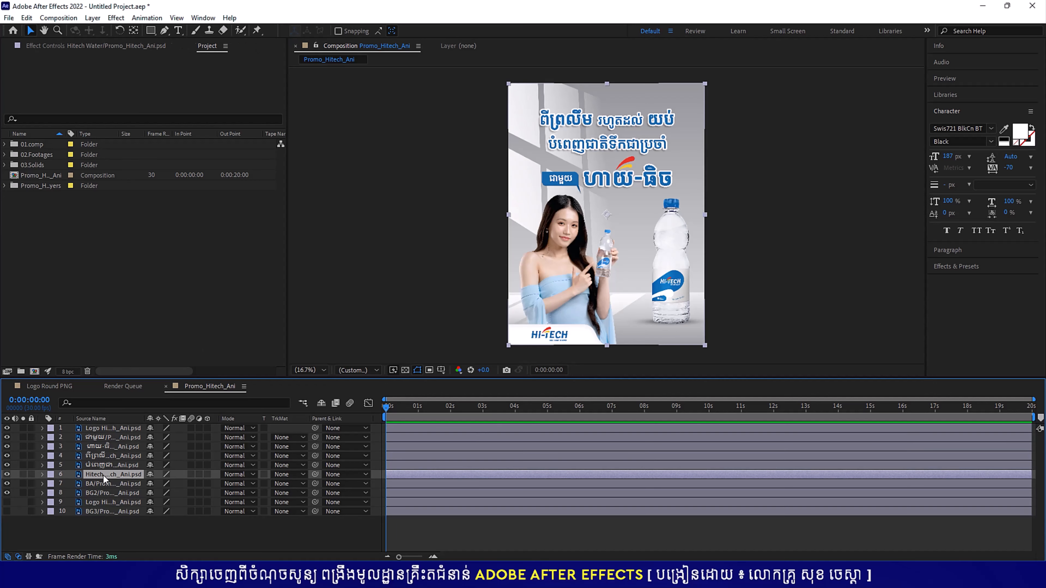
click(102, 494)
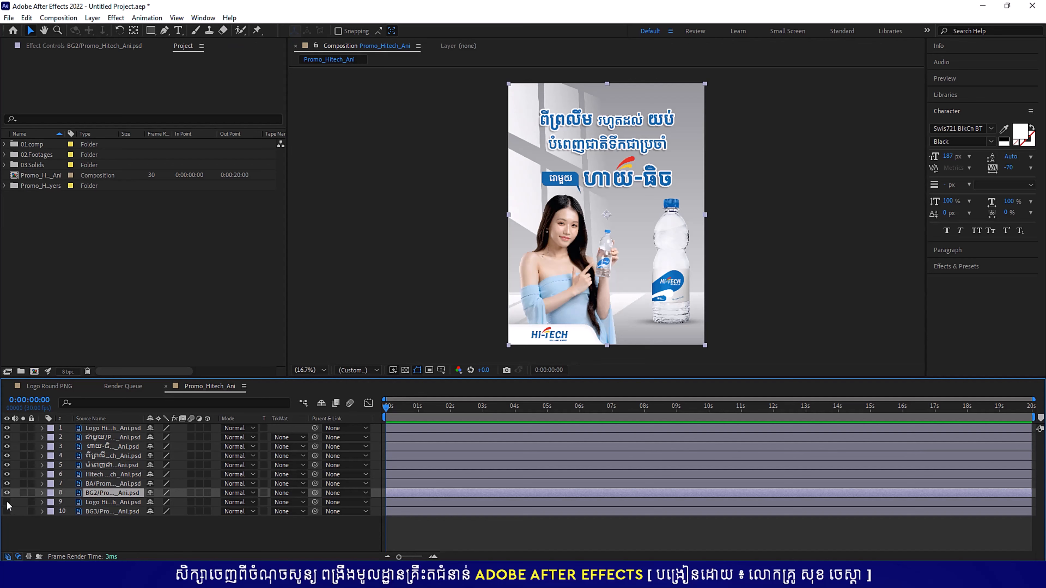
click(100, 502)
click(104, 510)
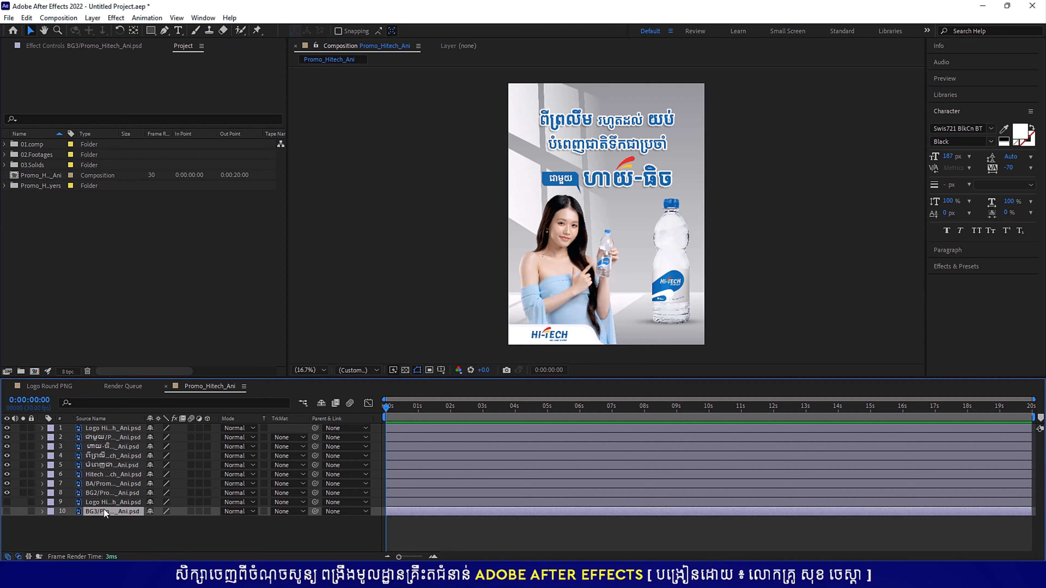
click(105, 430)
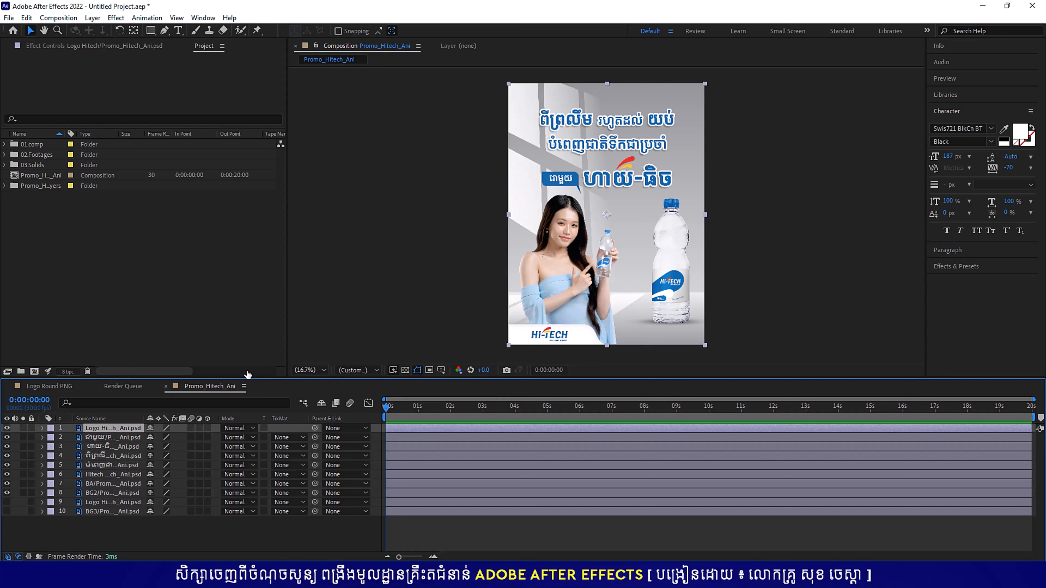
click(175, 287)
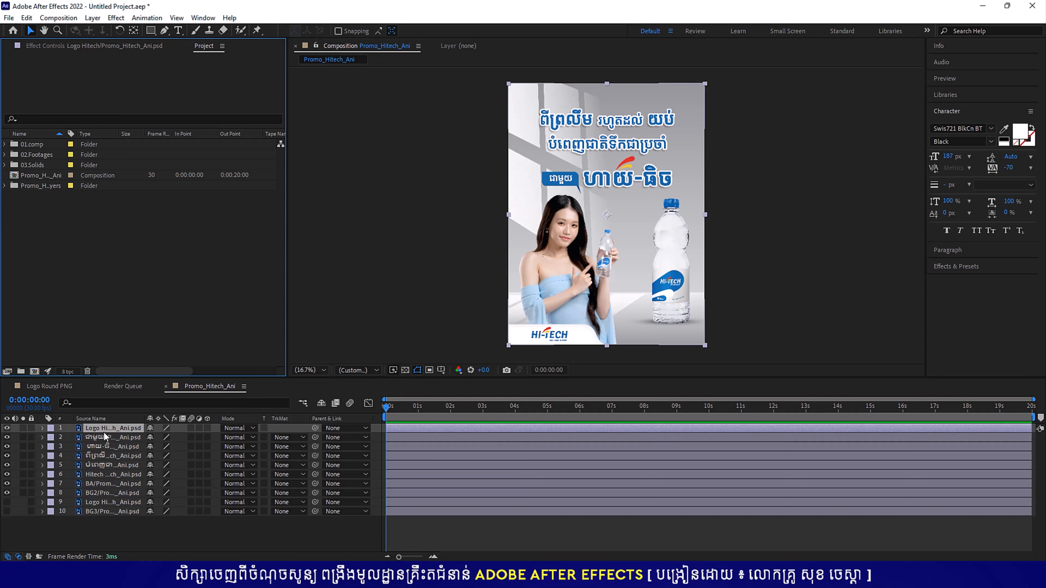
Identify the two upper headline text layers by toggling their visibility and assign both the Red label colour
click(122, 438)
click(101, 456)
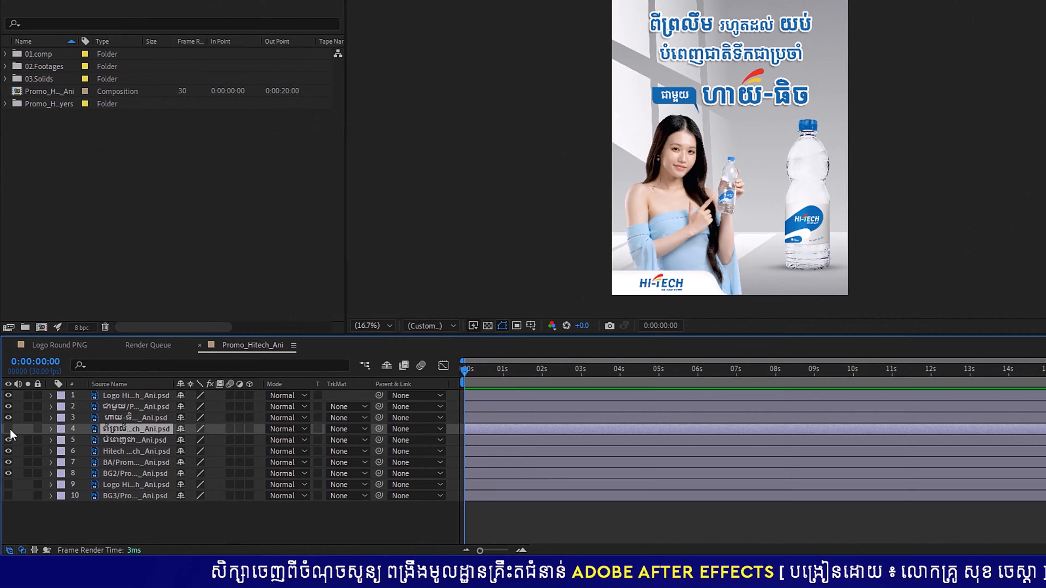
click(8, 454)
click(8, 429)
click(8, 440)
click(8, 440)
click(145, 440)
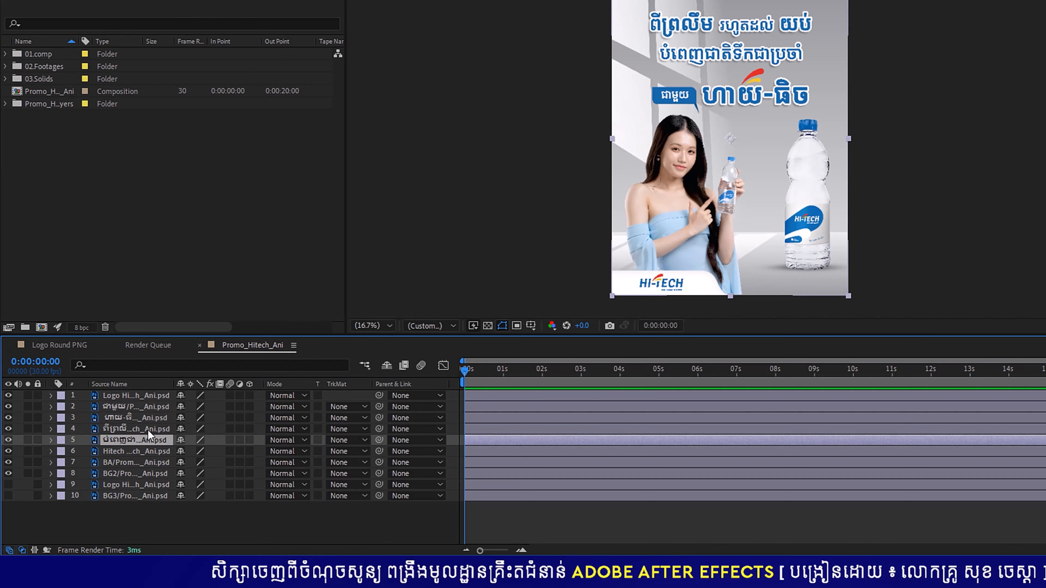
ctrl+click(148, 430)
click(61, 430)
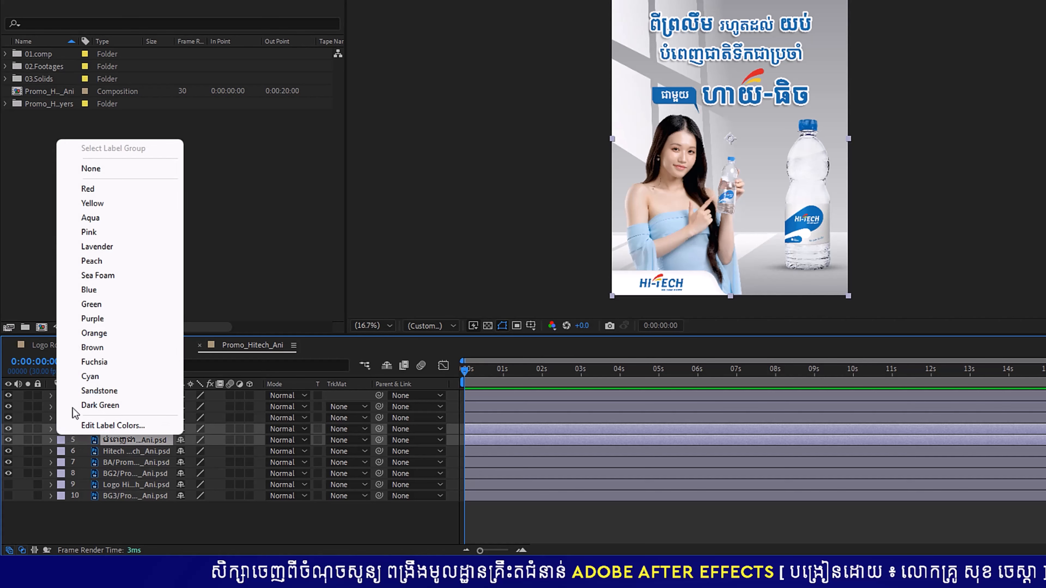
click(95, 188)
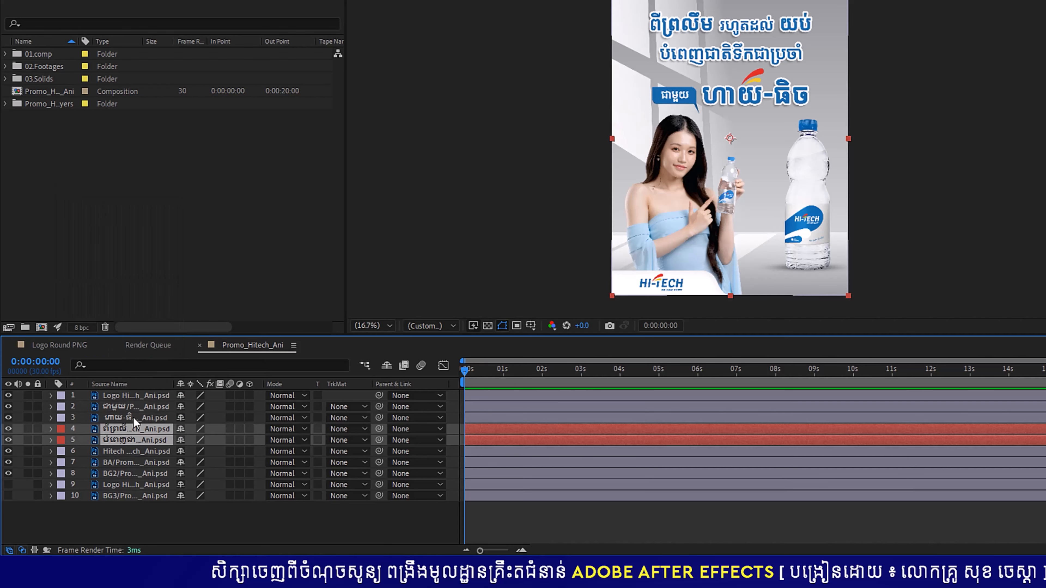
Assign the Yellow label colour to the brand-name text layer and the small blue text-tag layer beside it
click(133, 418)
click(8, 417)
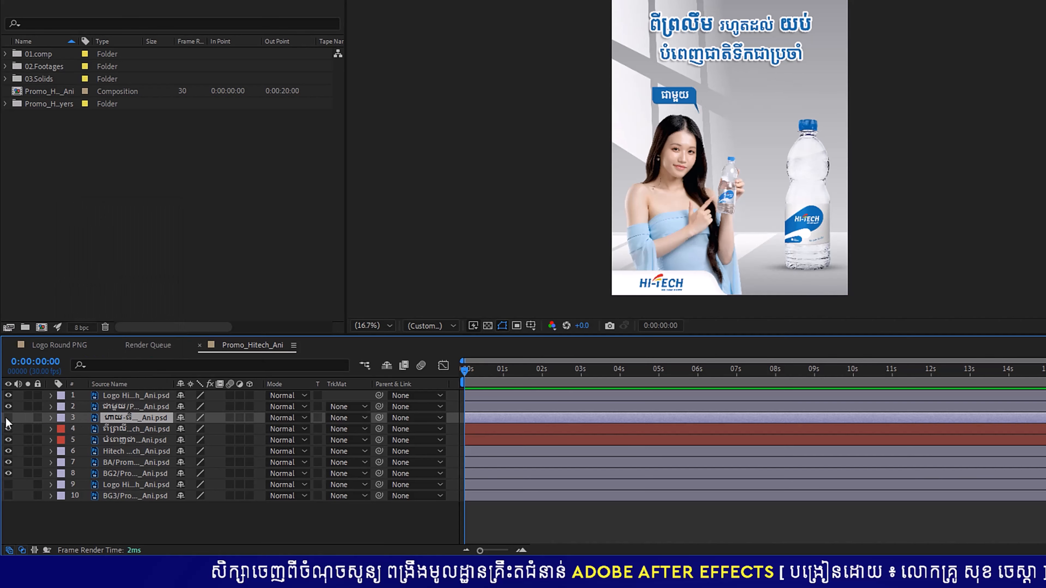
click(8, 418)
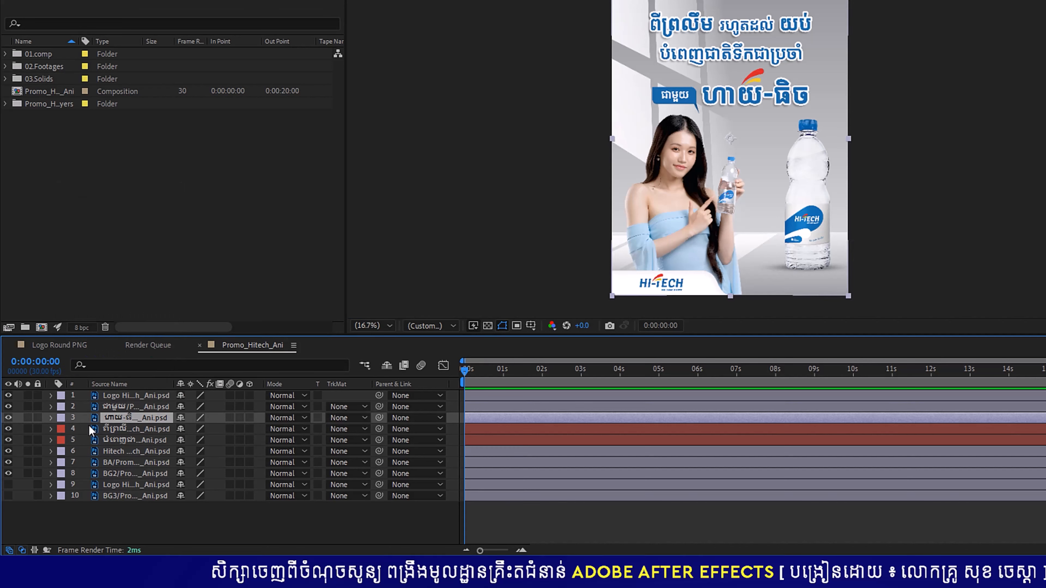
ctrl+click(126, 407)
right_click(127, 407)
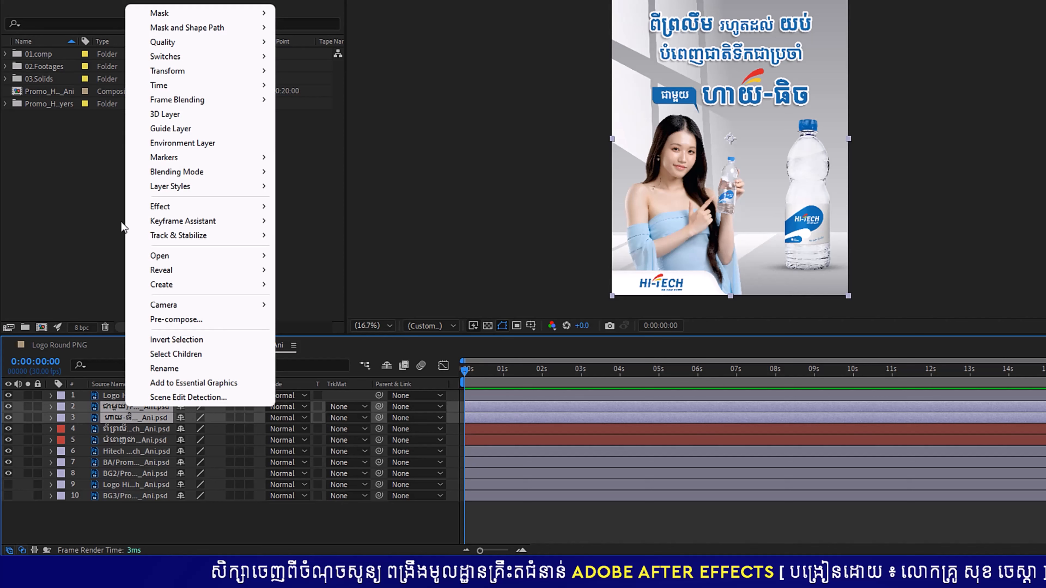
click(61, 418)
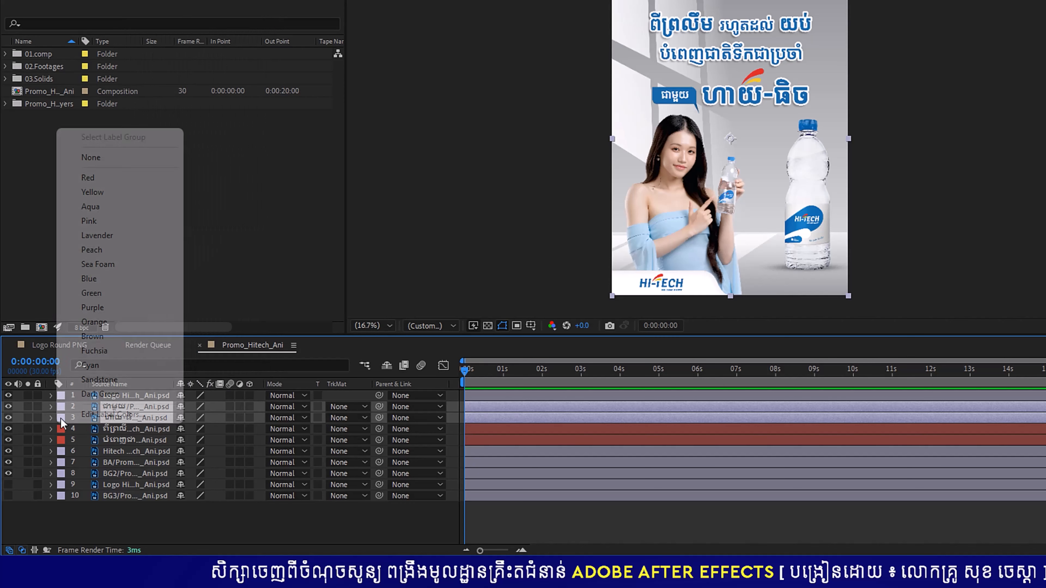
click(79, 194)
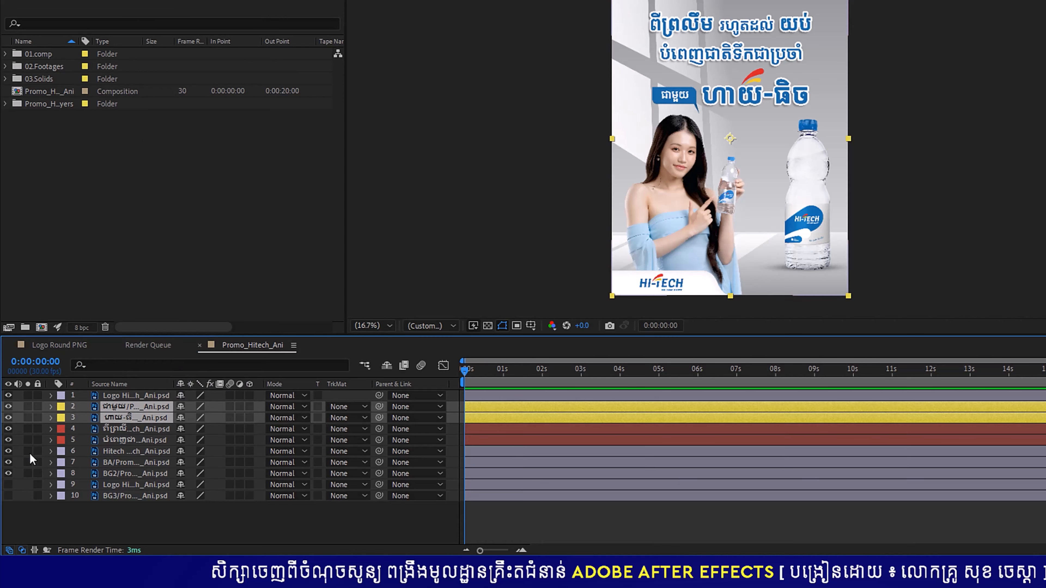
Check the large Hitech water bottle layer's visibility and assign it the Green label colour
click(8, 452)
click(8, 451)
click(112, 451)
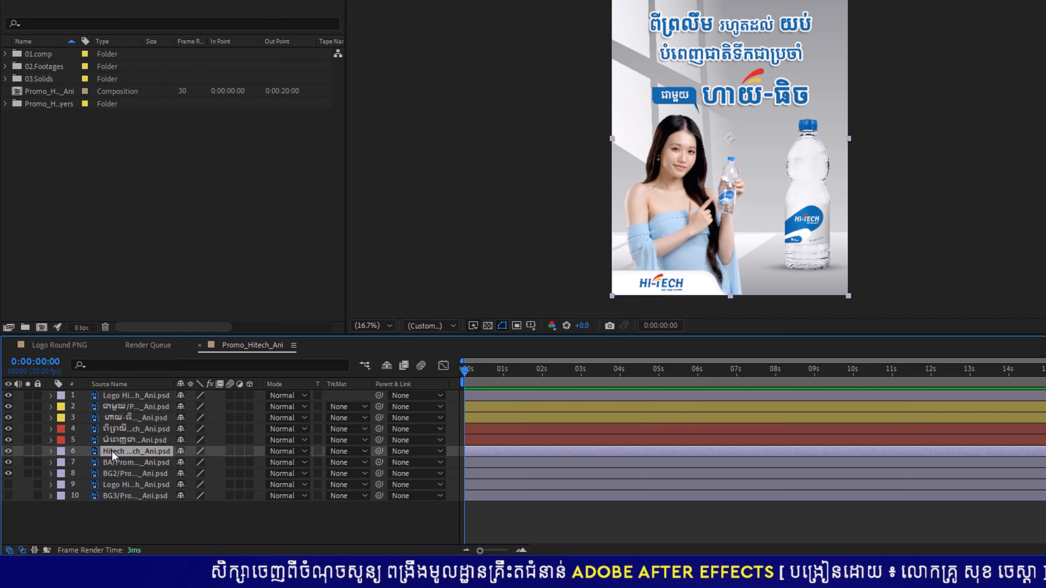
click(61, 451)
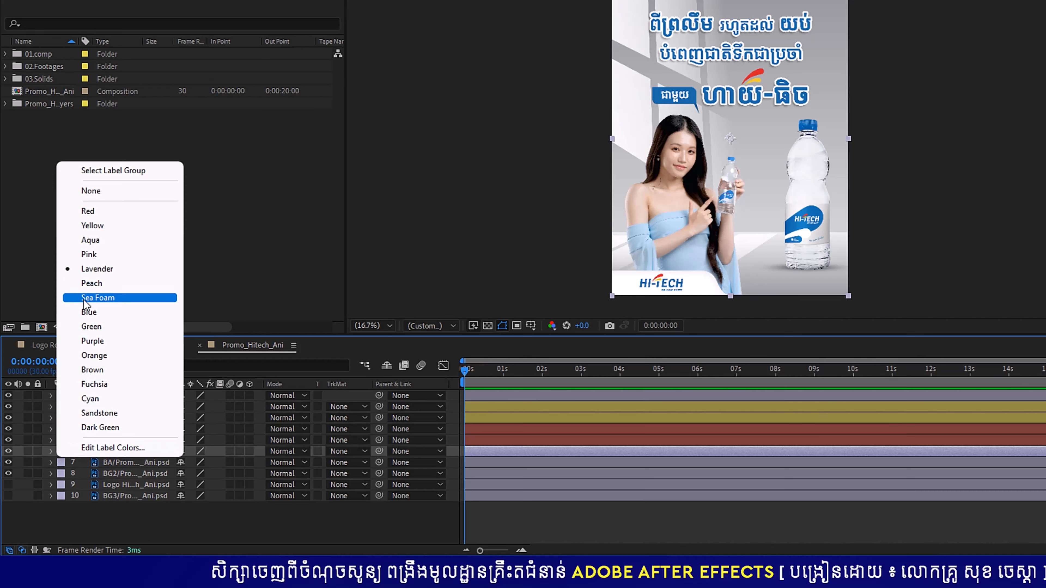
click(82, 326)
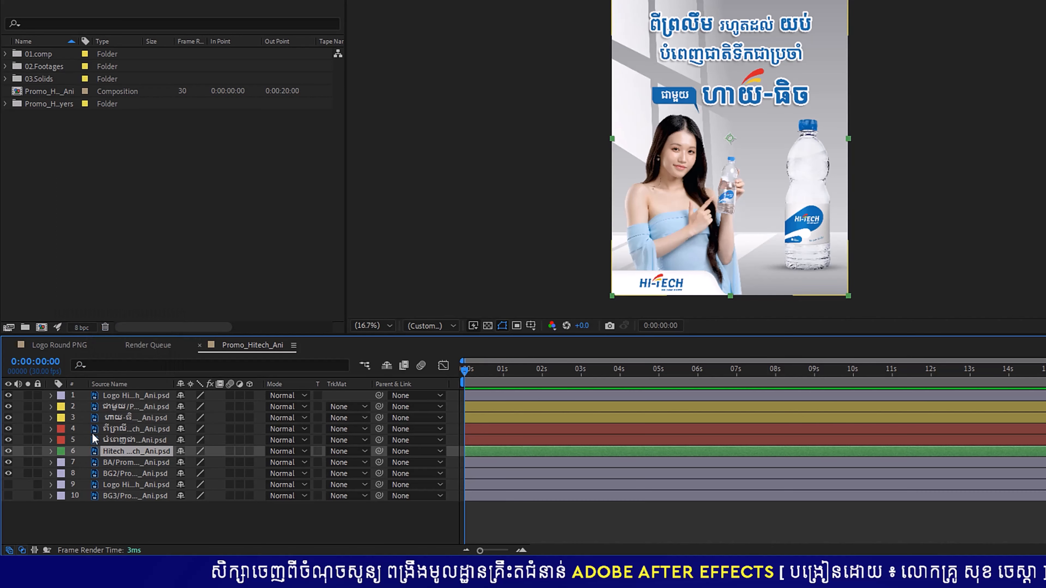
Hide and show the BG2 background and the visible Hi-Tech logo layer to check what each contains
click(8, 472)
click(9, 472)
click(8, 474)
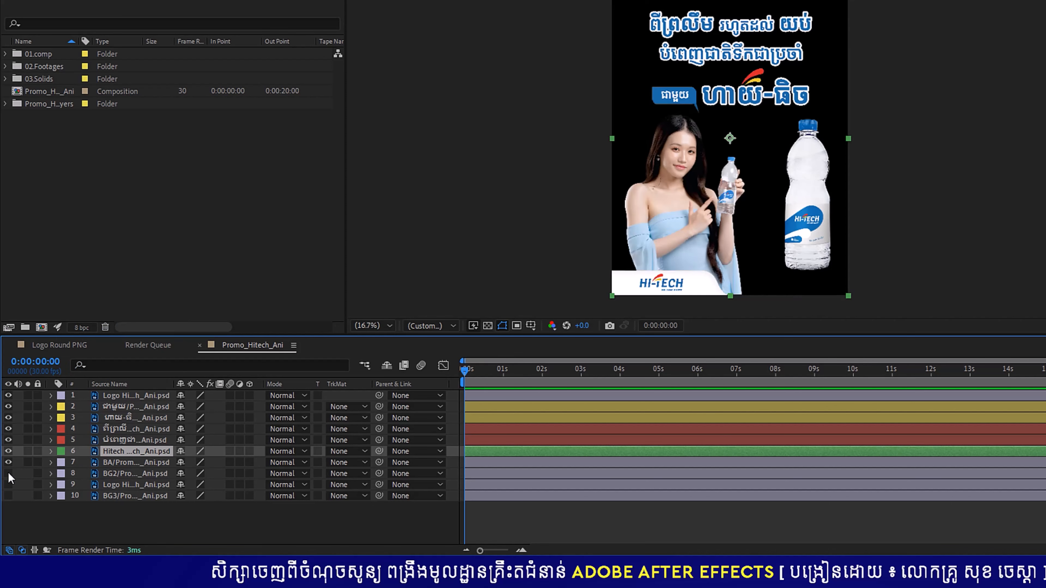
click(8, 473)
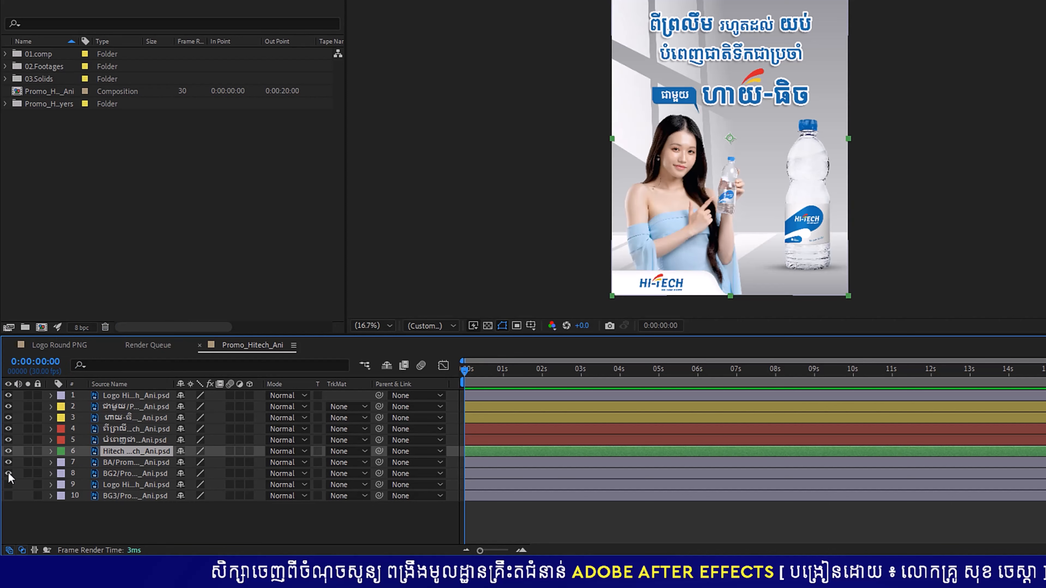
click(106, 473)
click(8, 396)
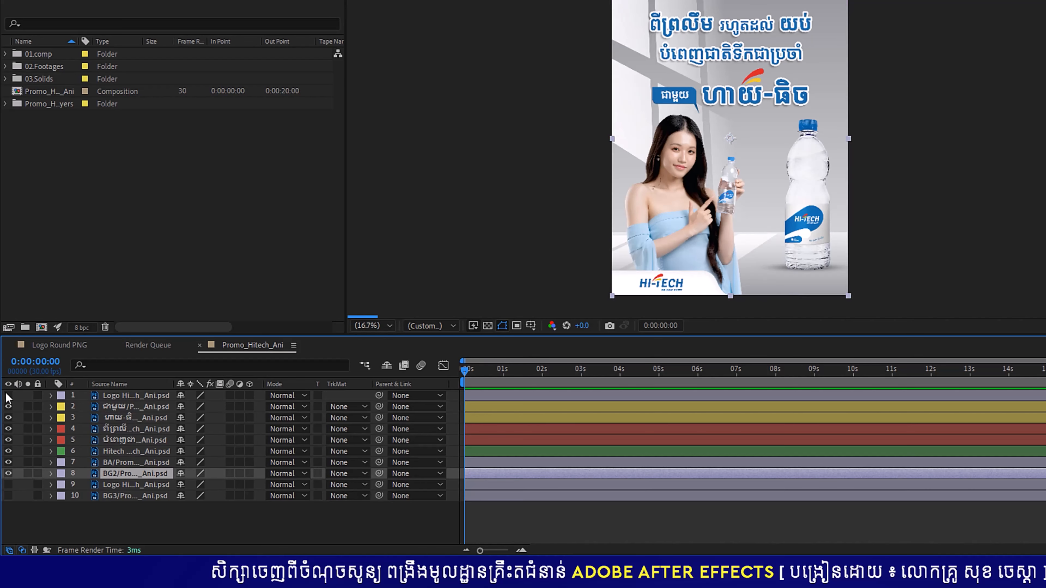
click(8, 396)
click(120, 397)
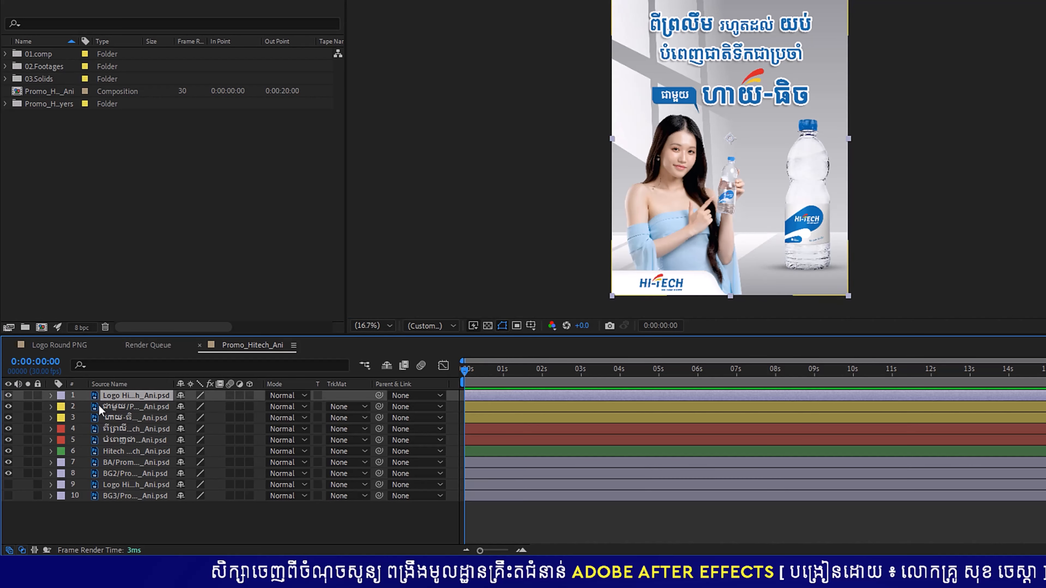
Move the visible Hi-Tech logo layer down the stack to directly above the BA layer
drag(121, 398, 114, 467)
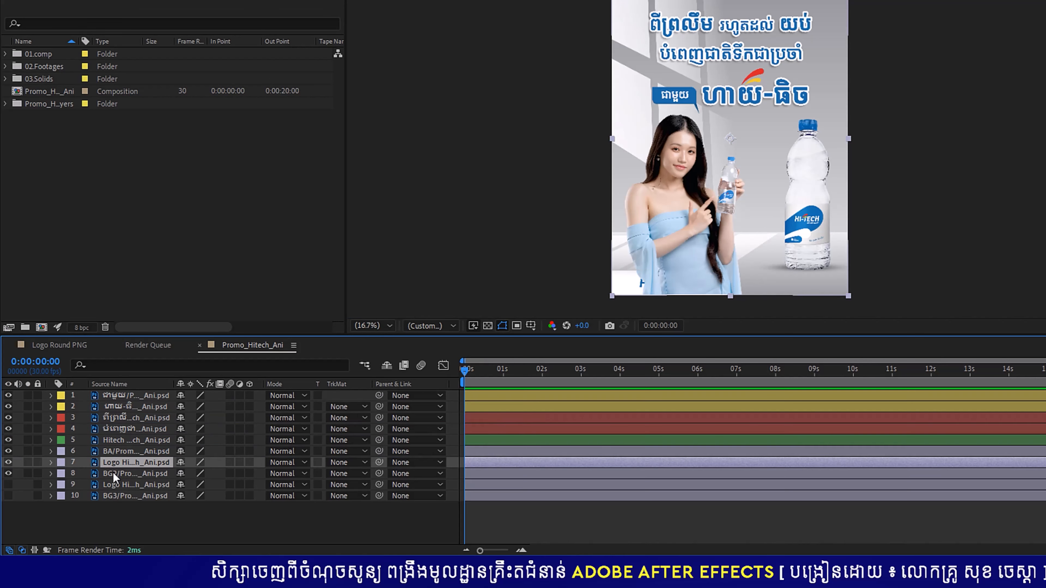
click(8, 473)
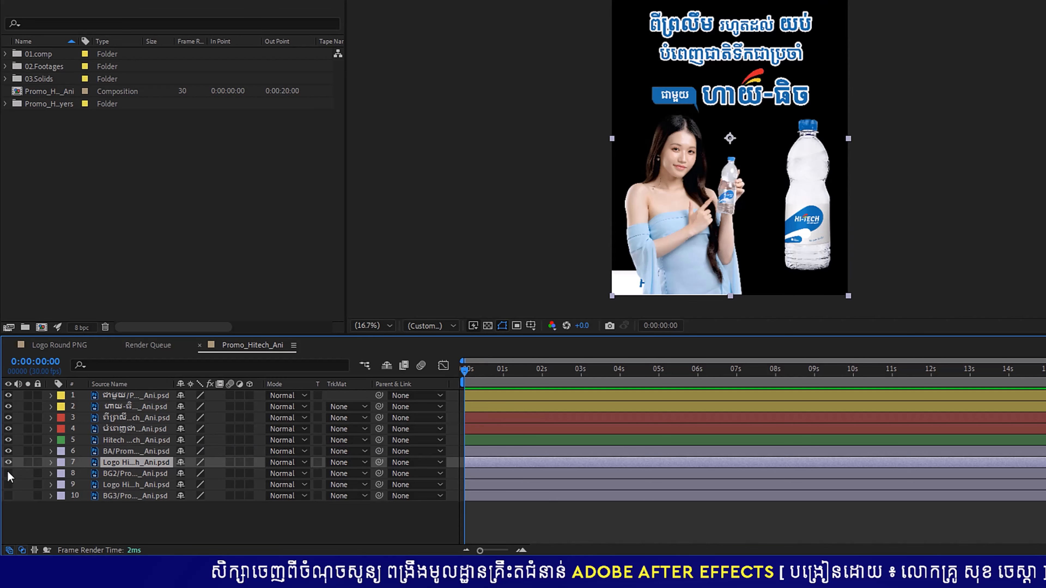
click(8, 473)
drag(102, 459, 104, 447)
Assign the Pink label colour to the visible Hi-Tech logo layer and the BA layer, and deselect them
shift+click(105, 460)
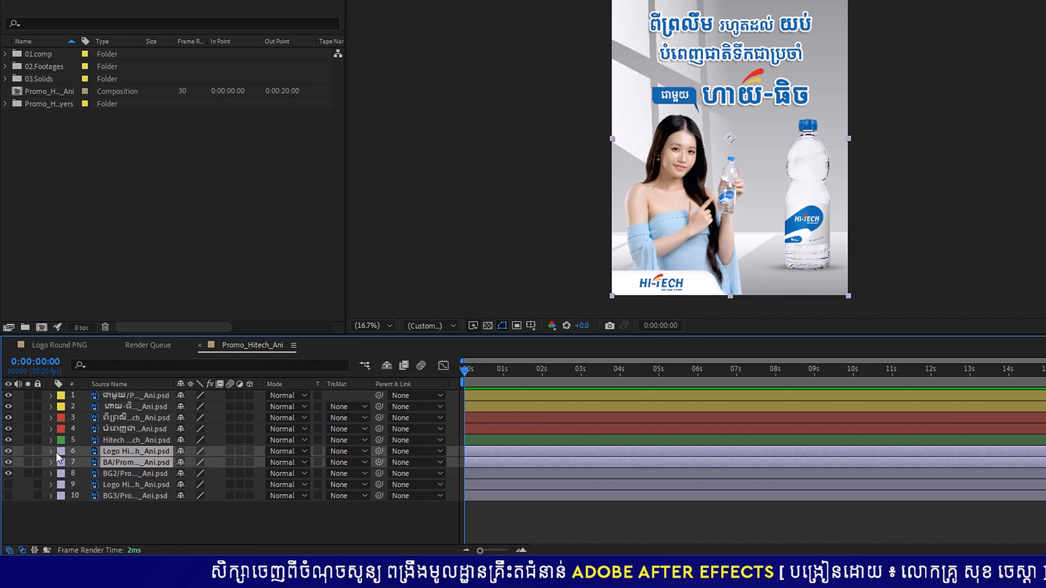
click(56, 452)
click(84, 254)
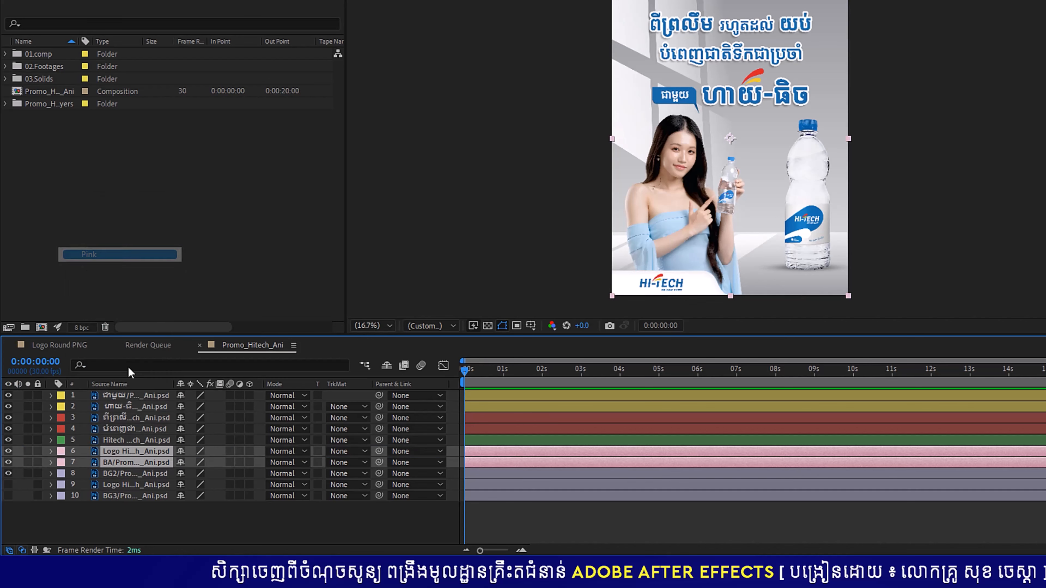
click(144, 522)
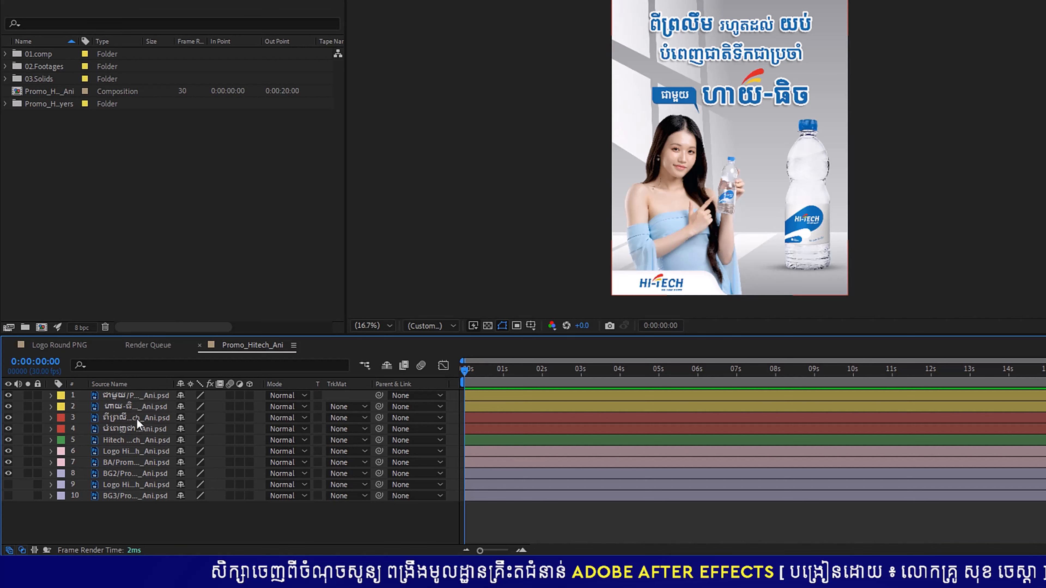
Move the two red-labelled headline text layers together to the top of the layer stack
click(134, 409)
click(126, 420)
shift+click(127, 427)
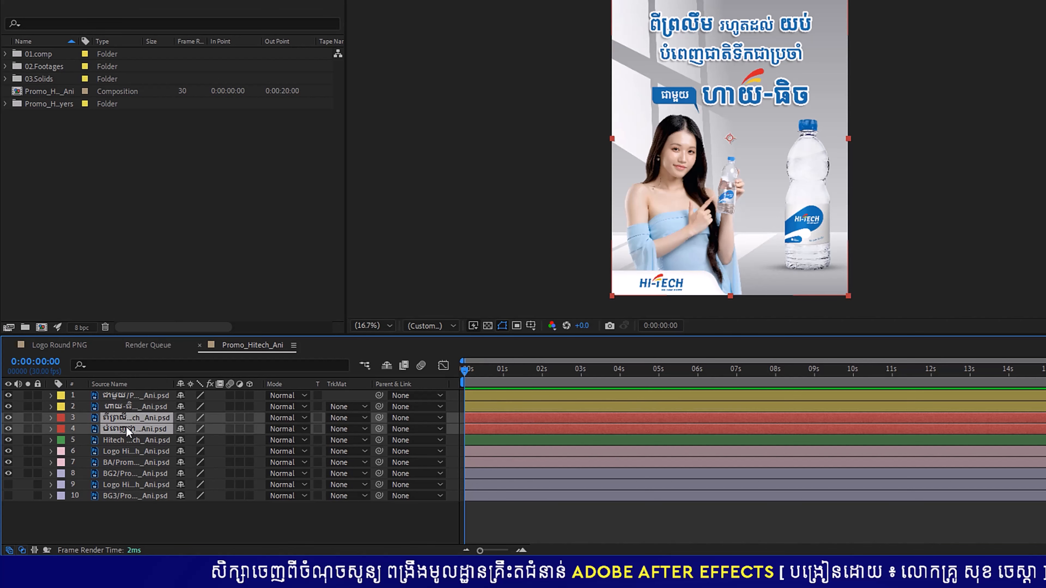
drag(116, 418, 114, 391)
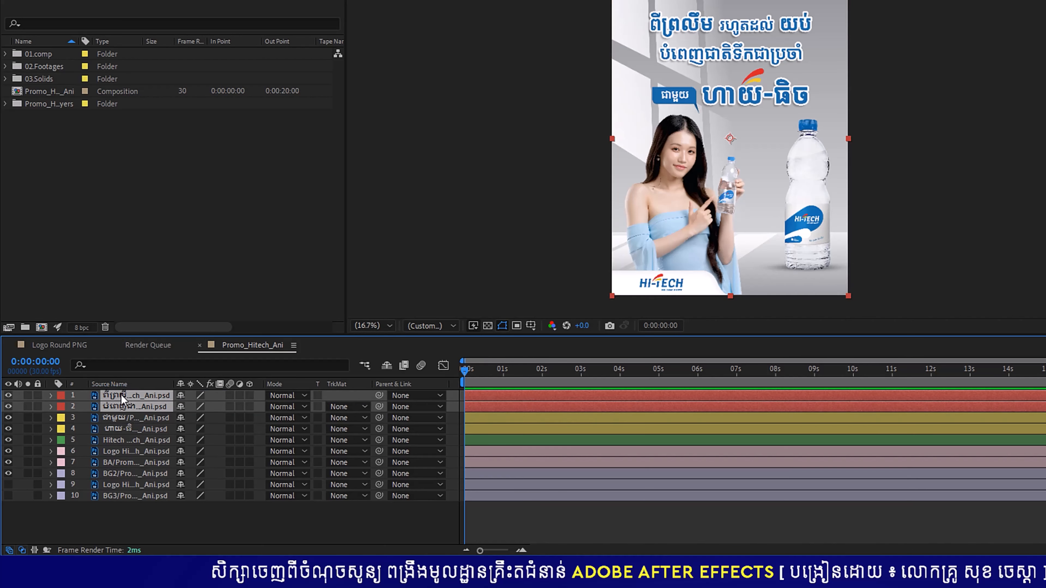
click(363, 538)
Apply the uni.Logo Motion effect to the topmost headline layer and set its Idle Animation Preset to Springy
click(140, 393)
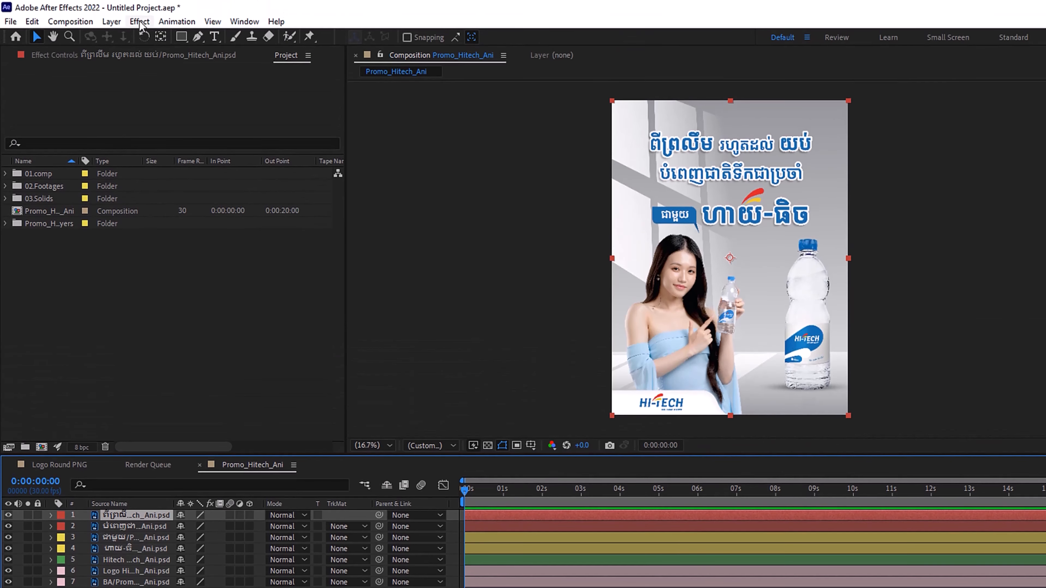
click(140, 22)
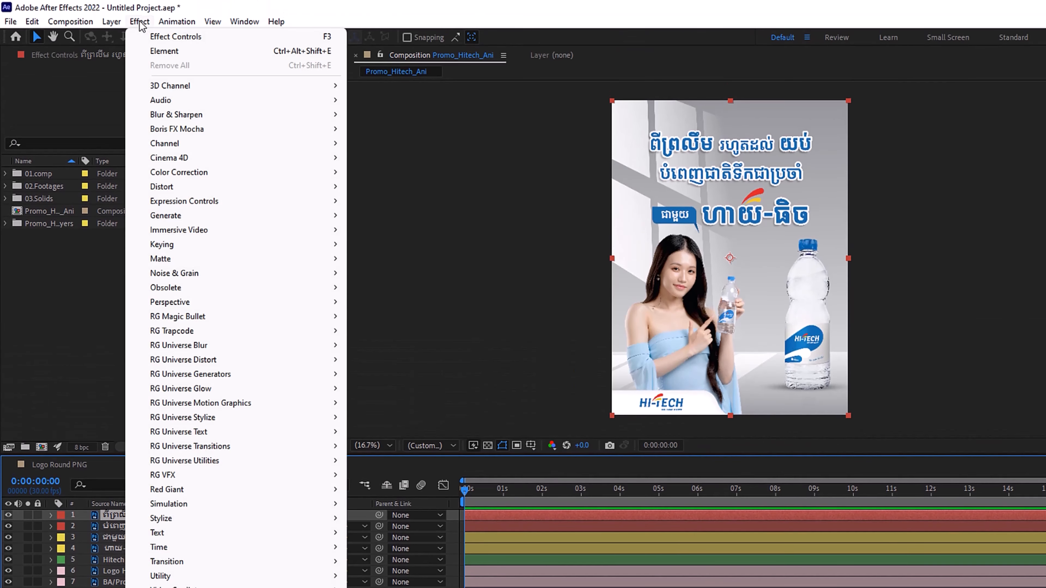
mouse_move(155, 407)
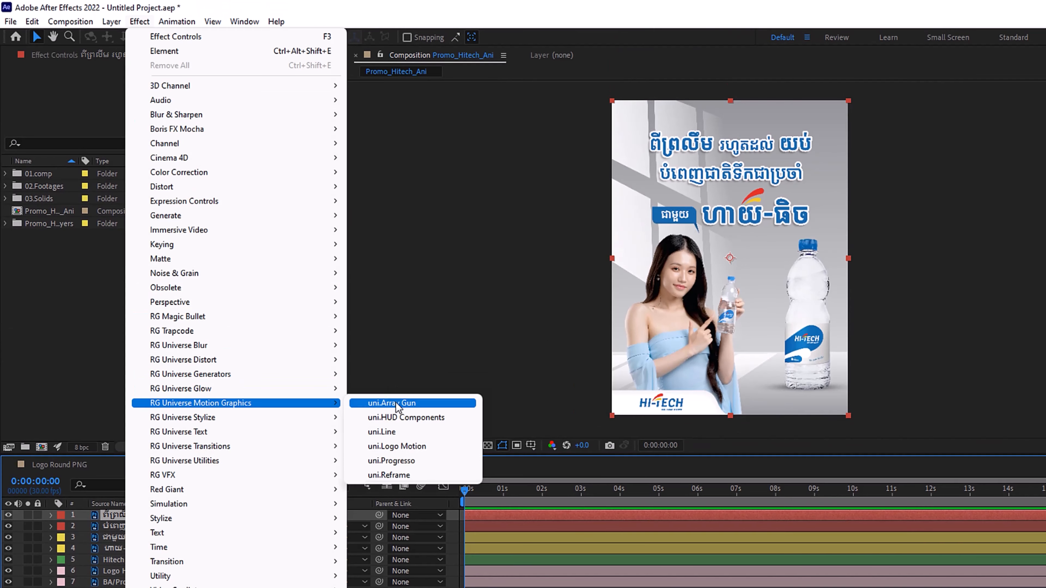
click(410, 447)
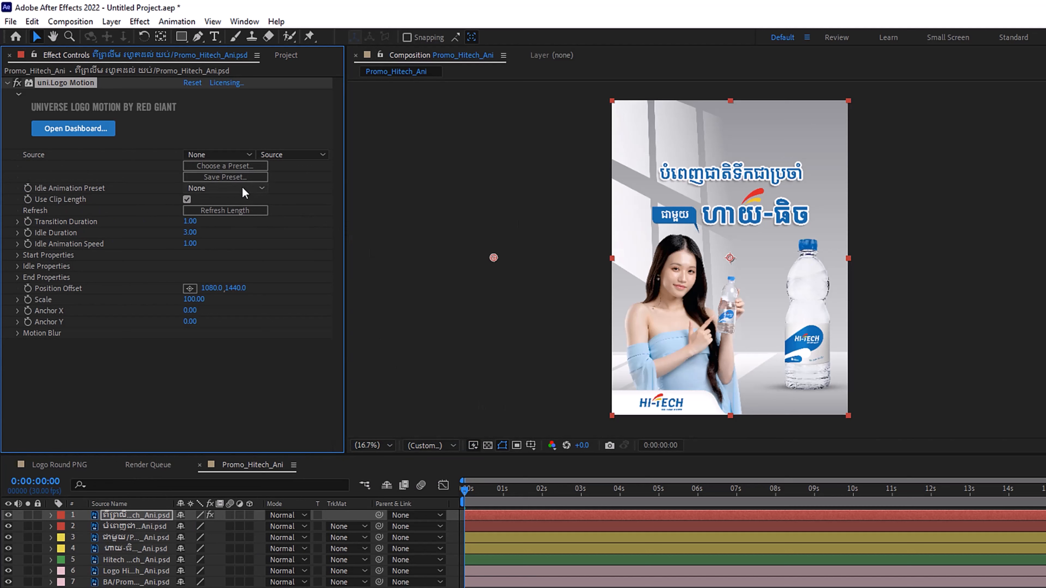
click(225, 188)
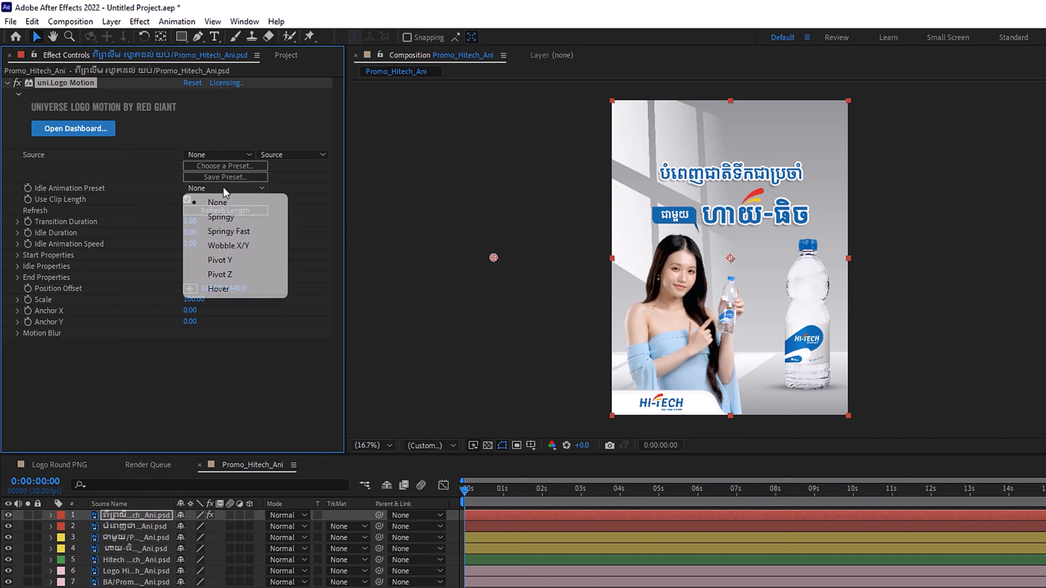
click(230, 219)
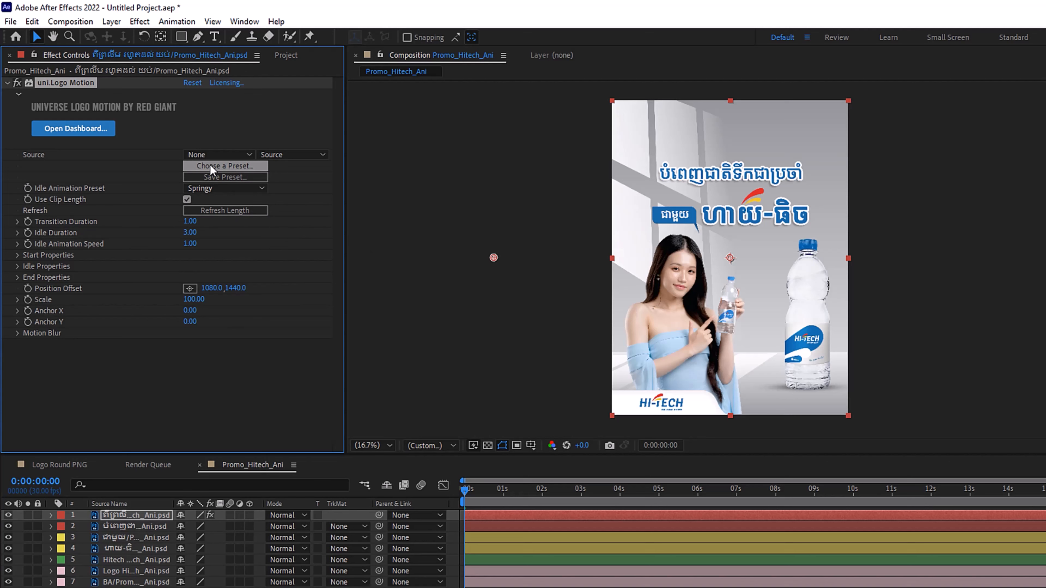
Play the composition from its start to check the topmost headline's entrance animation
click(465, 493)
key(space)
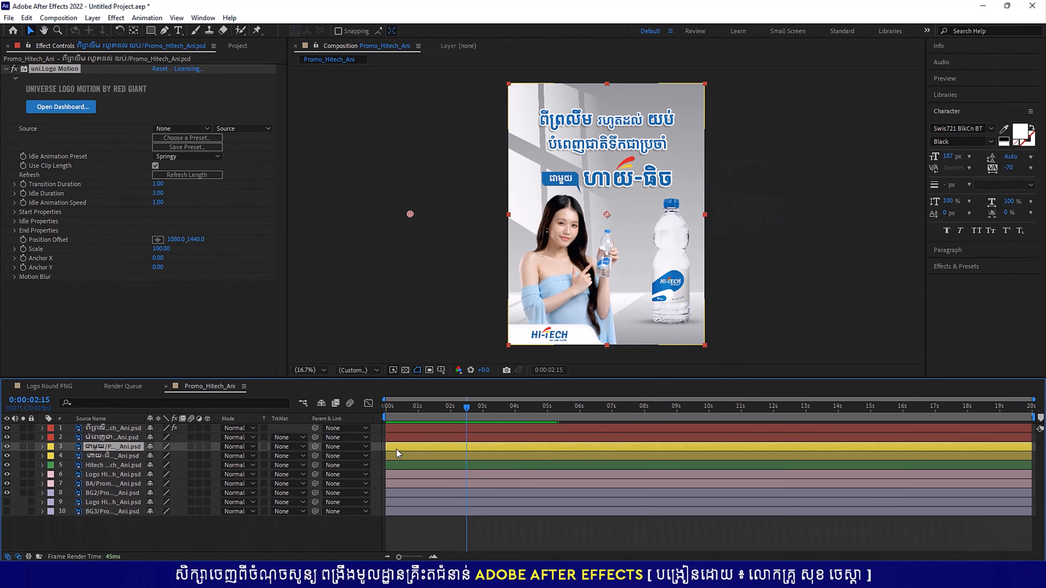
click(478, 537)
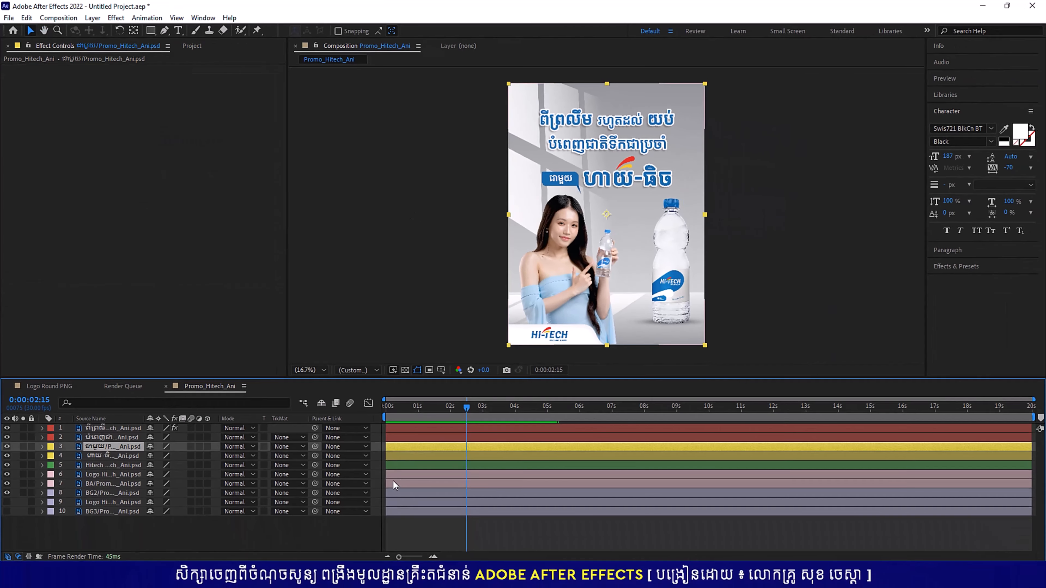
Shift layers 3 through 8 together so they start at 2 seconds in the timeline
click(109, 490)
shift+click(104, 445)
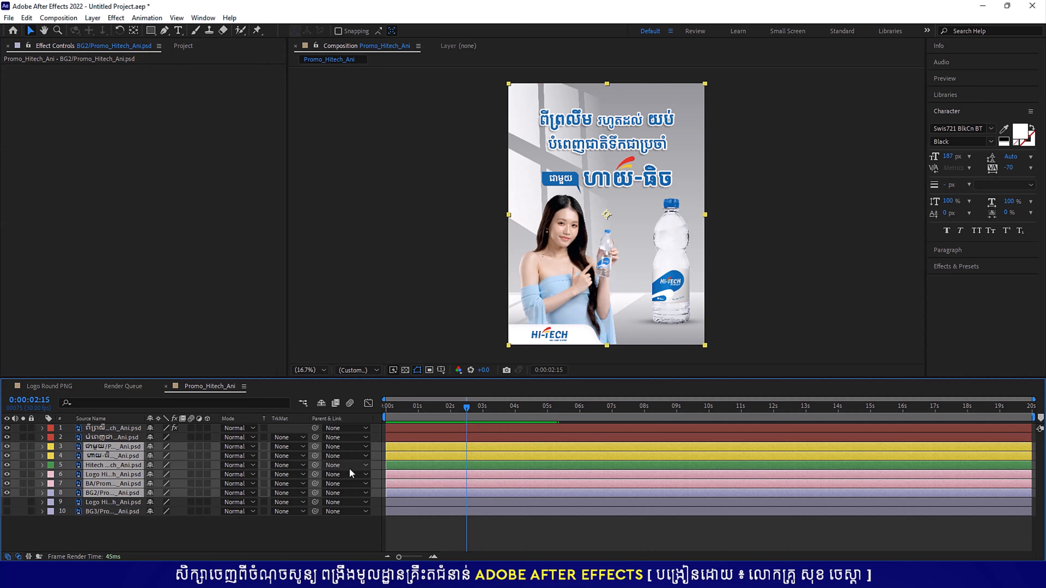
drag(391, 456, 455, 455)
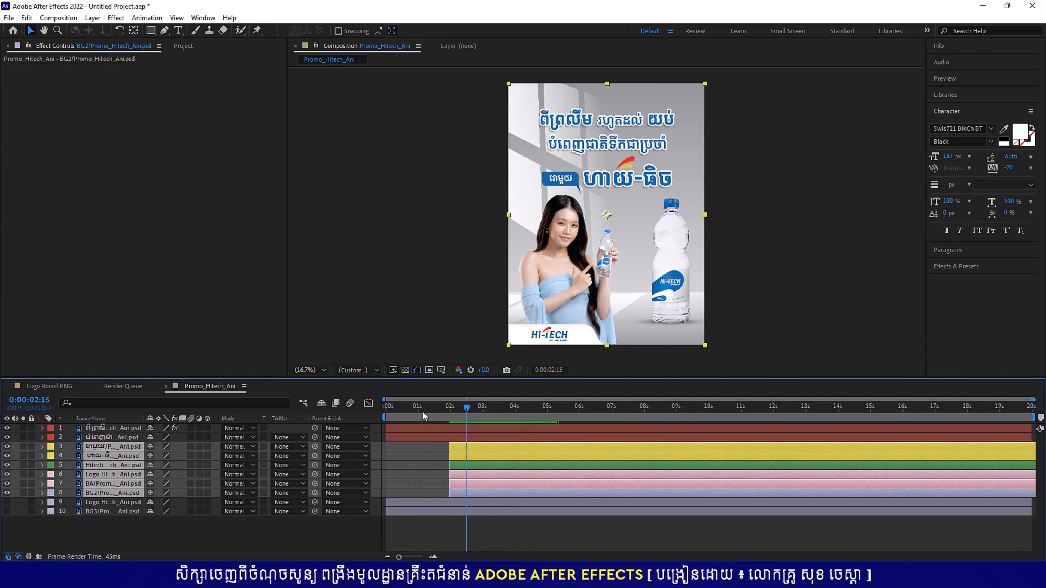
click(392, 408)
drag(383, 409, 392, 408)
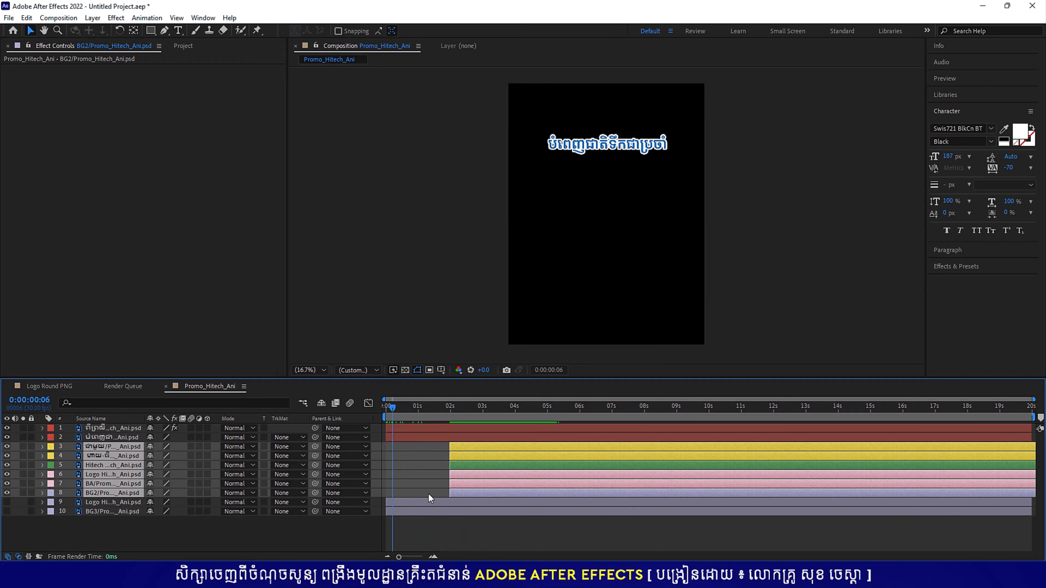
Move only the BG2 layer back so it starts at the beginning of the composition
click(429, 494)
drag(463, 495, 400, 495)
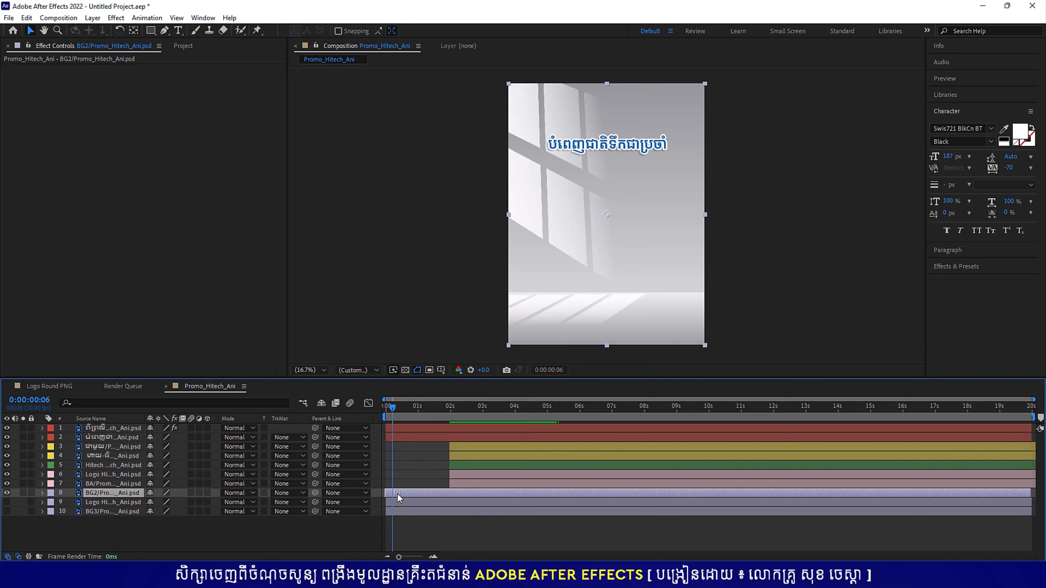
click(383, 409)
click(394, 412)
Set Motion Blur to High in the topmost headline layer's uni.Logo Motion effect
click(400, 430)
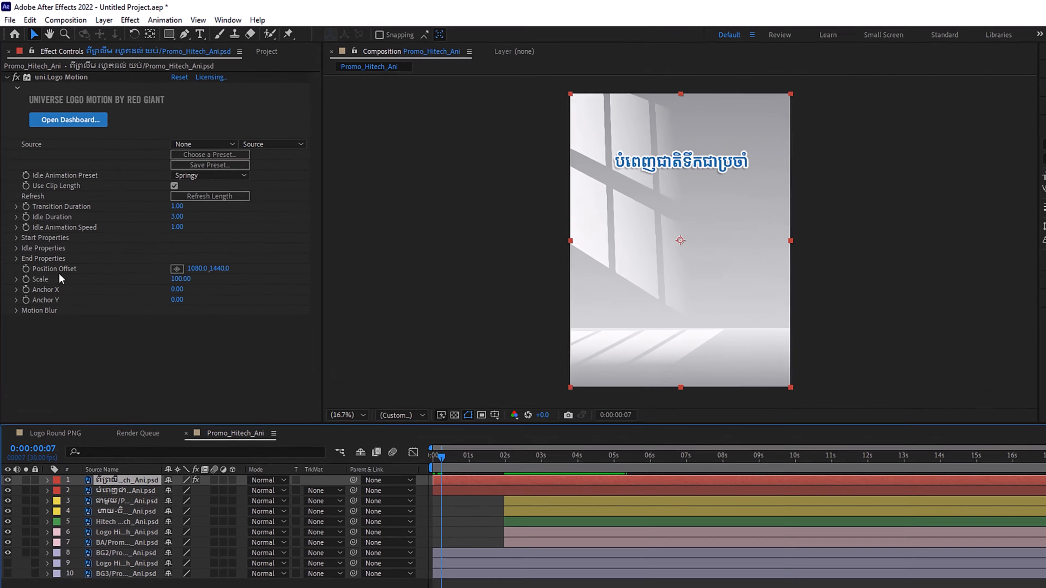
click(16, 310)
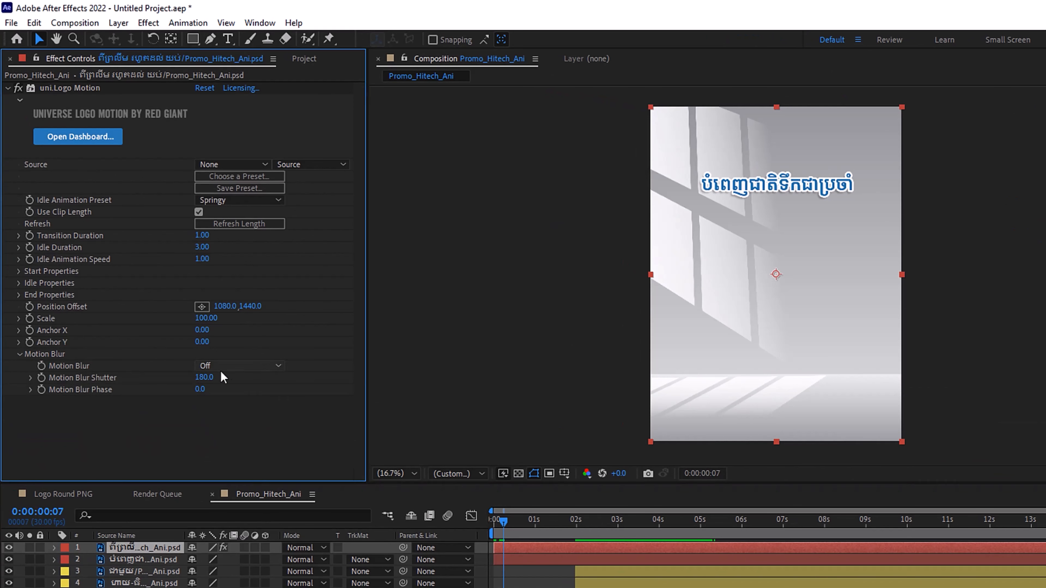
click(227, 365)
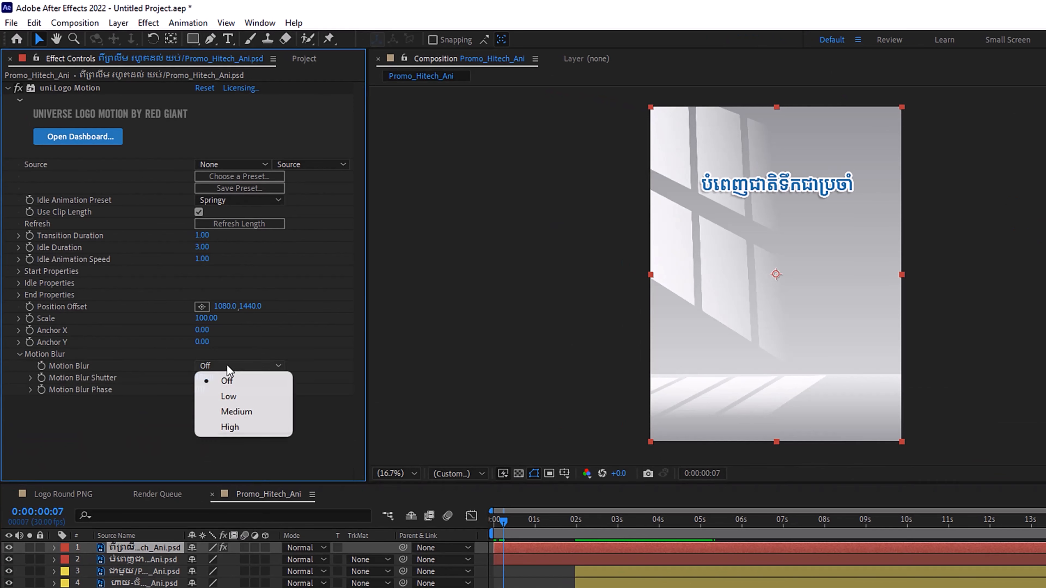
click(230, 427)
Play the first seconds of the composition twice to check the headline's motion-blurred entrance
drag(501, 517, 483, 516)
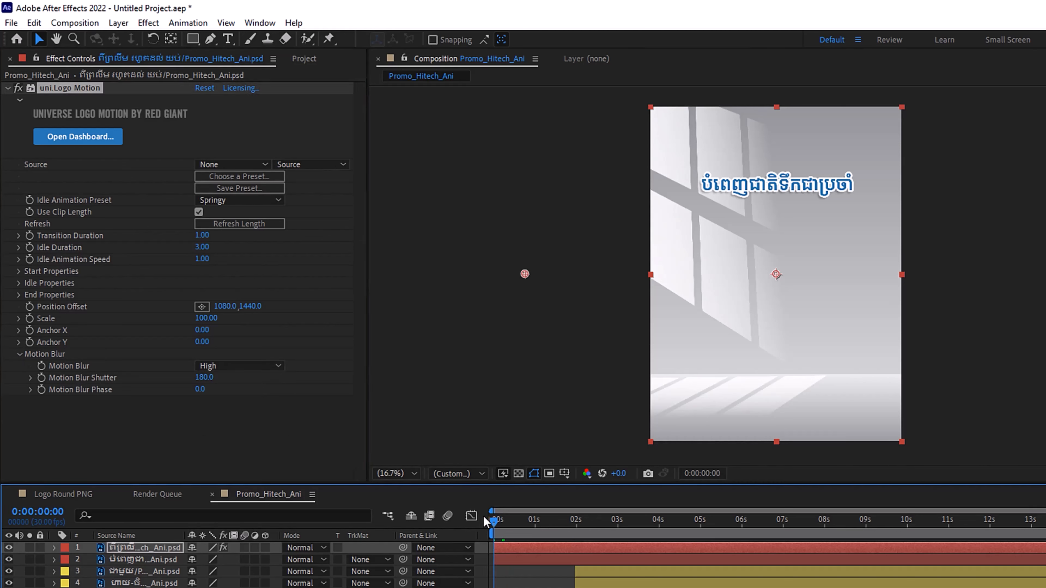
key(space)
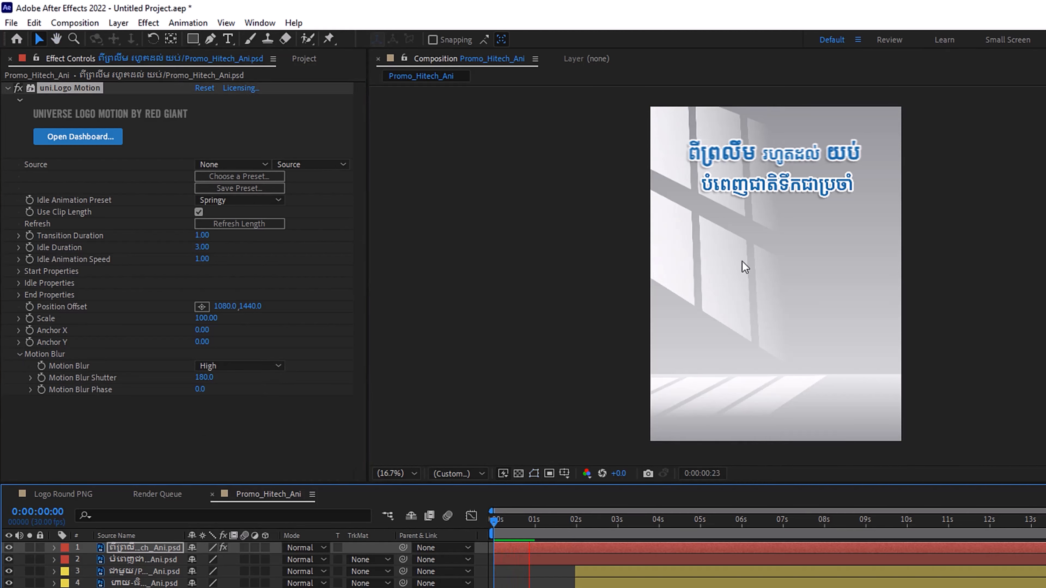
key(space)
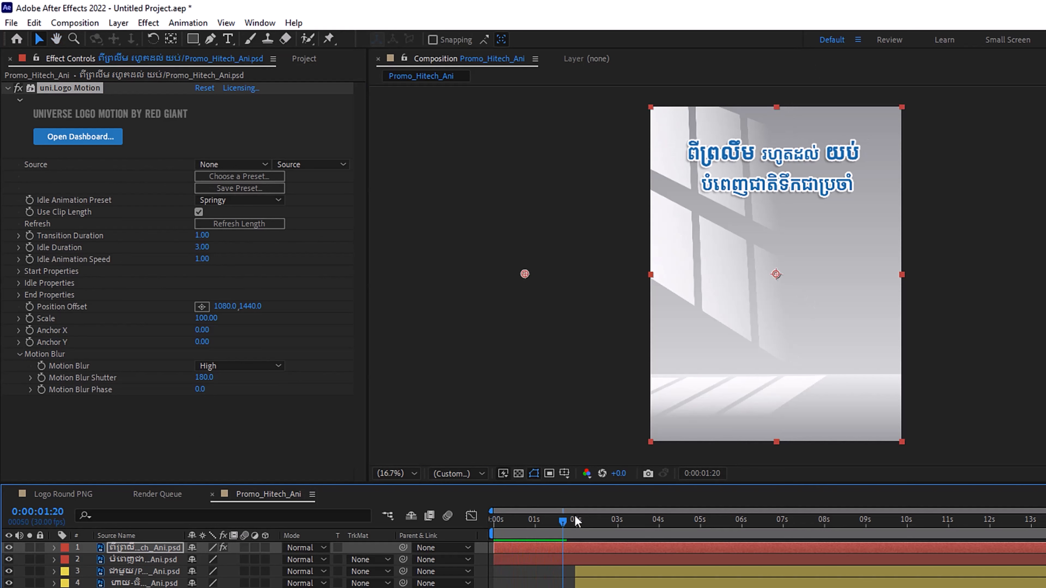
drag(562, 520, 494, 520)
key(space)
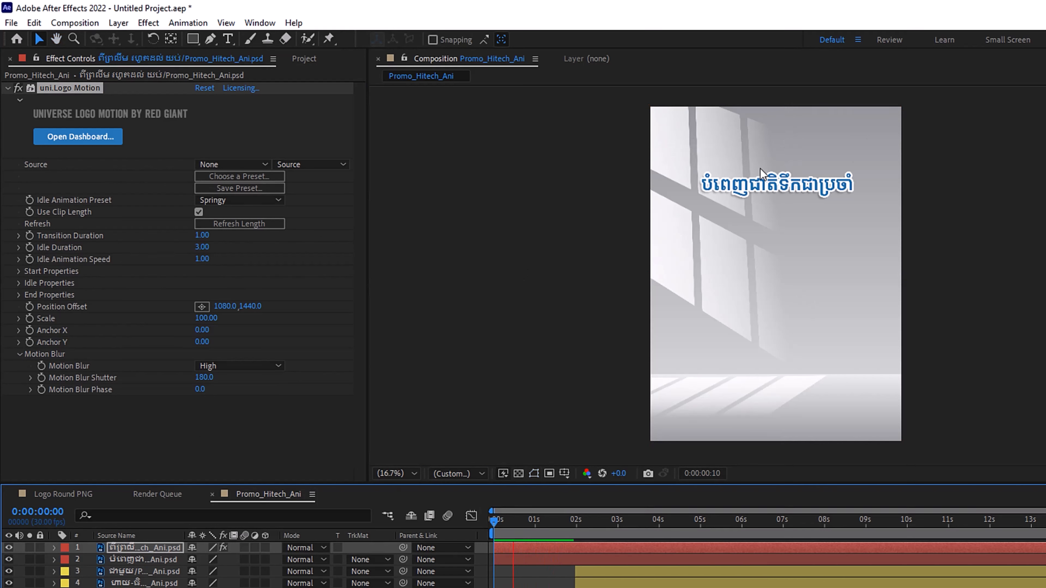
key(space)
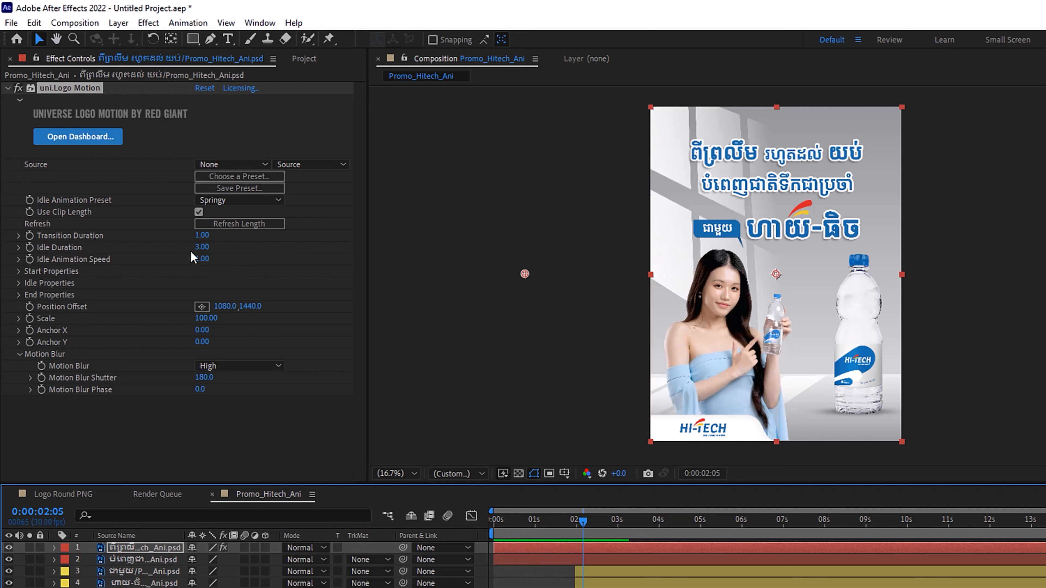
Try a Transition Duration of 2.00 for the topmost headline's uni.Logo Motion effect and preview it from the start
click(200, 236)
click(348, 334)
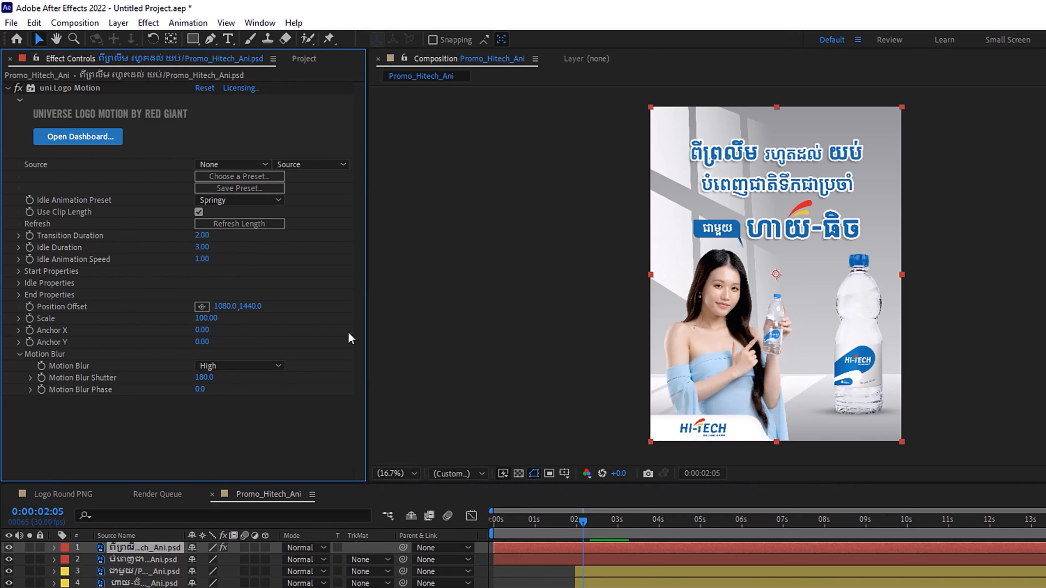
click(584, 530)
key(Home)
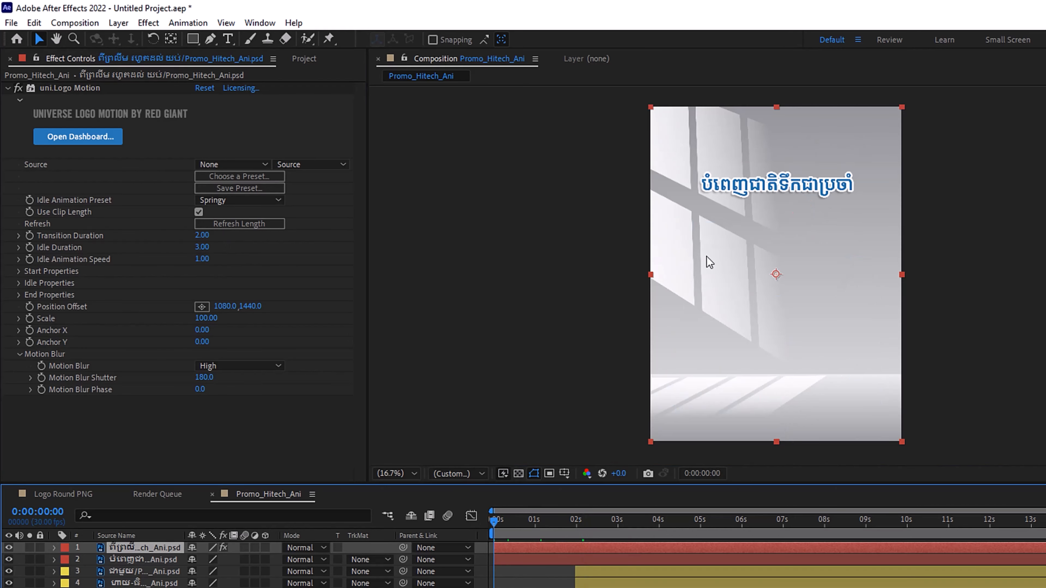
key(space)
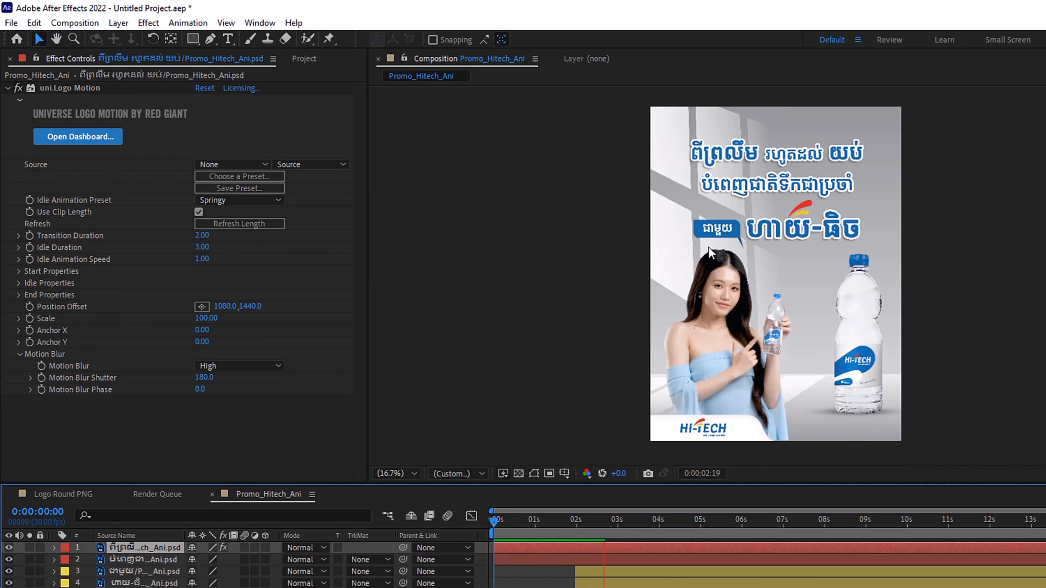
key(space)
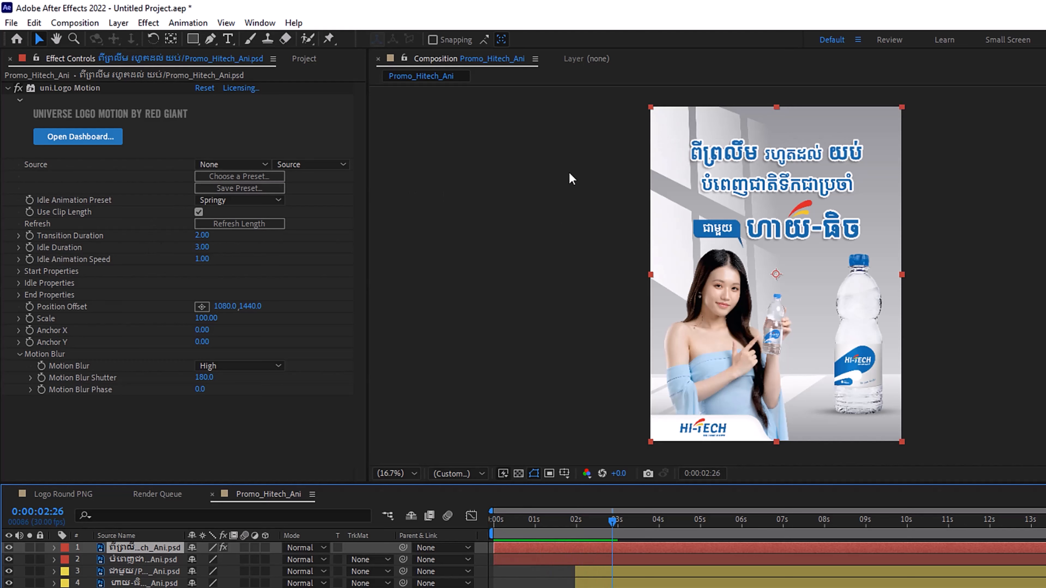
Set the topmost headline's Transition Duration to 0.70 and preview the faster entrance from the start
click(197, 236)
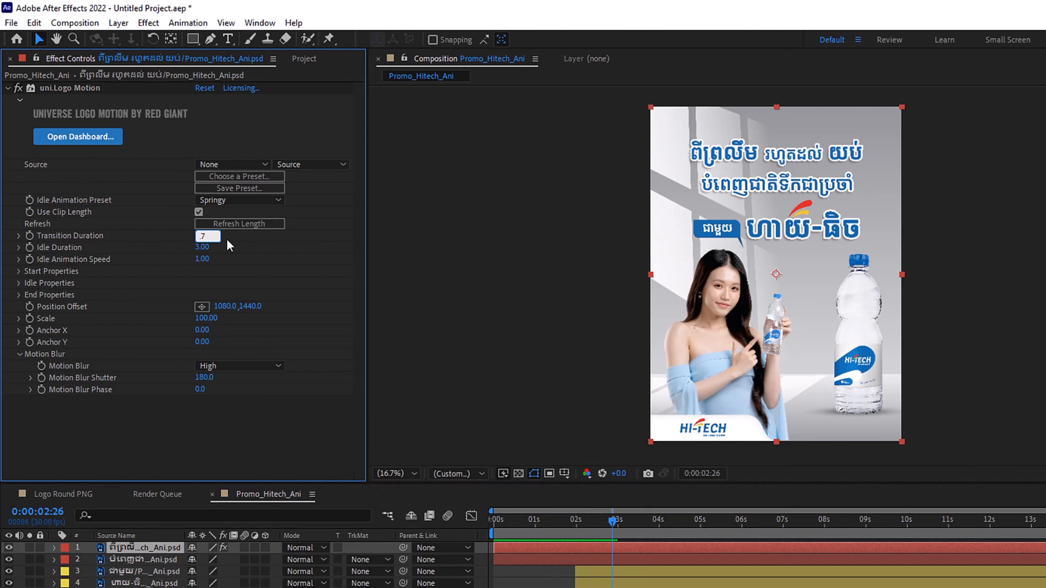
key(Return)
key(space)
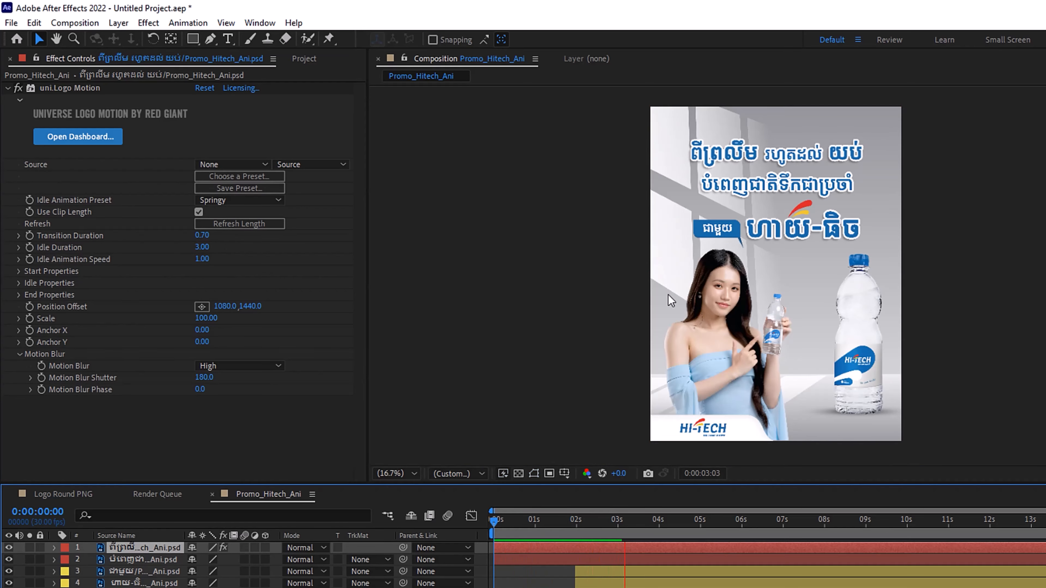
key(space)
drag(532, 522, 449, 536)
key(space)
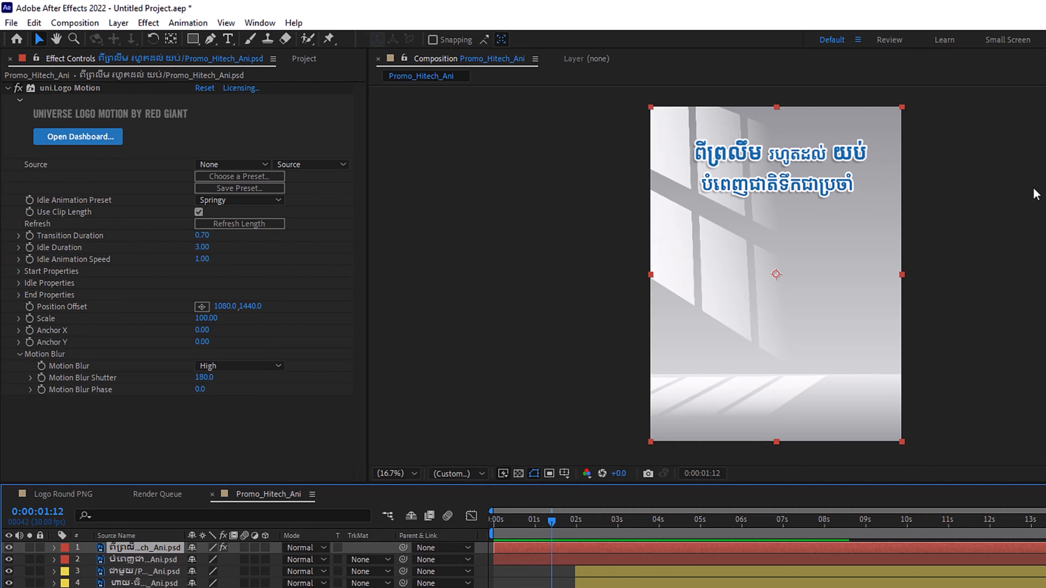
Copy the uni.Logo Motion effect from the topmost headline layer and paste it onto the second headline layer
click(19, 101)
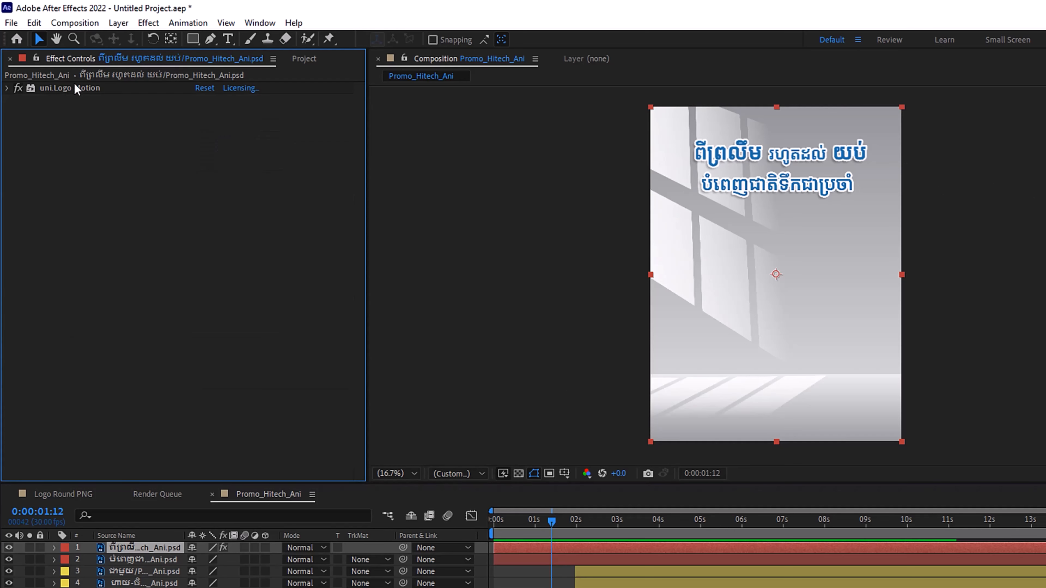
right_click(85, 87)
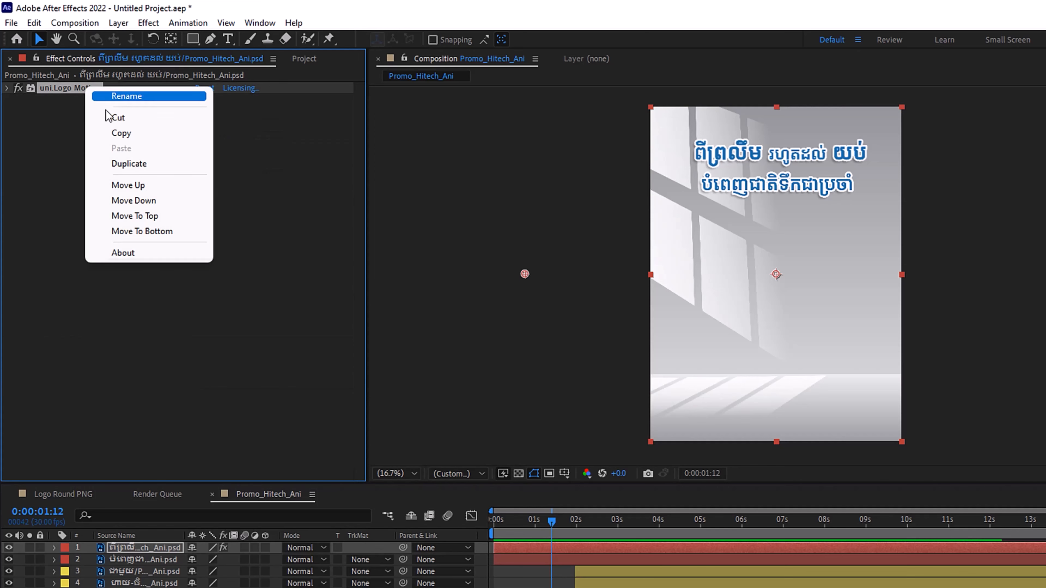
click(120, 132)
click(507, 559)
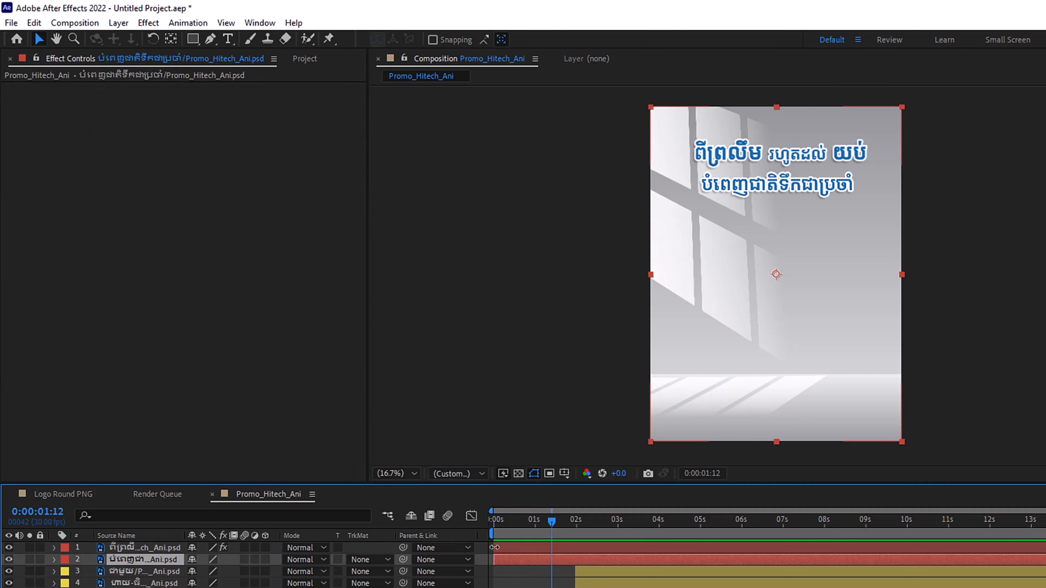
key(ctrl+v)
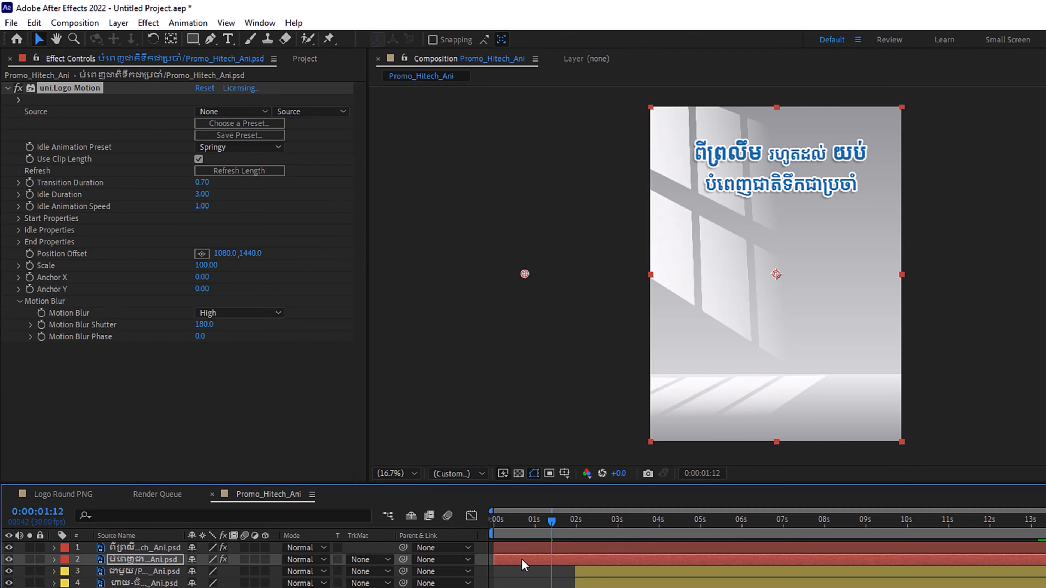
Apply the Enter Right Exit Left preset to the second headline layer's uni.Logo Motion effect
click(227, 122)
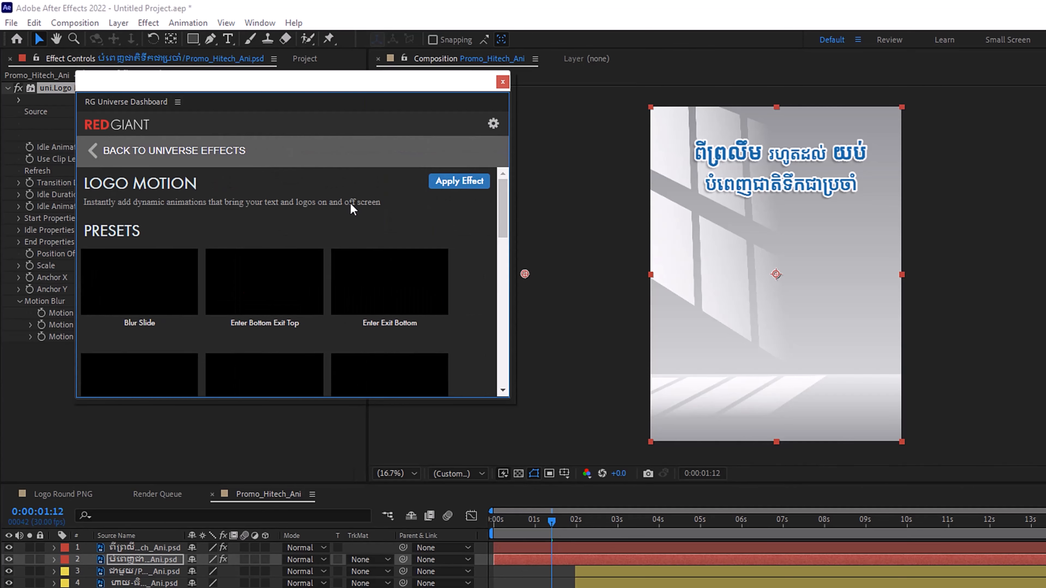
scroll(269, 304, down, 3)
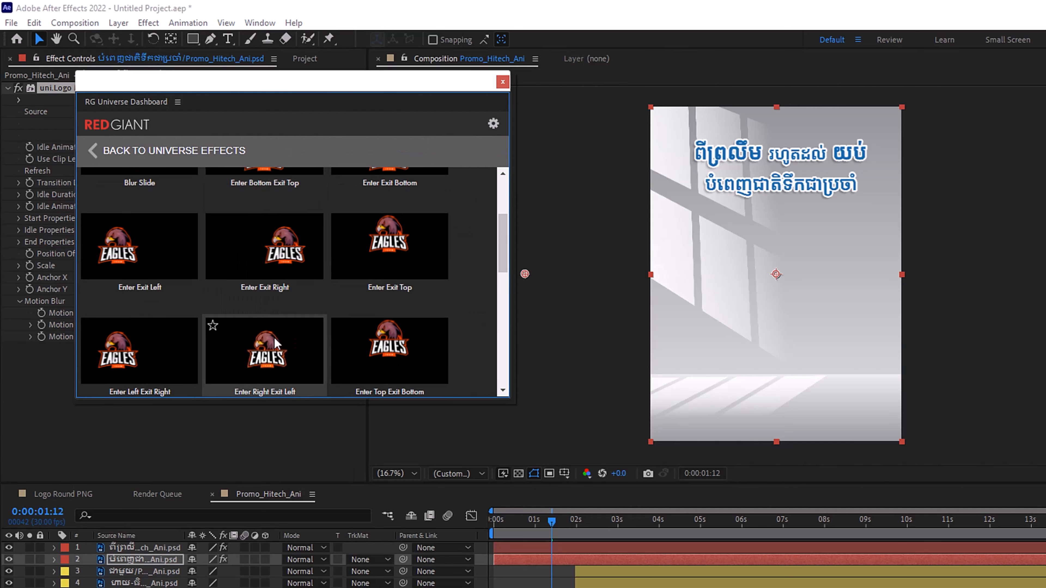
scroll(267, 340, down, 1)
click(264, 352)
Play and scrub through the opening seconds to check how both headline lines enter
drag(552, 529, 455, 523)
key(space)
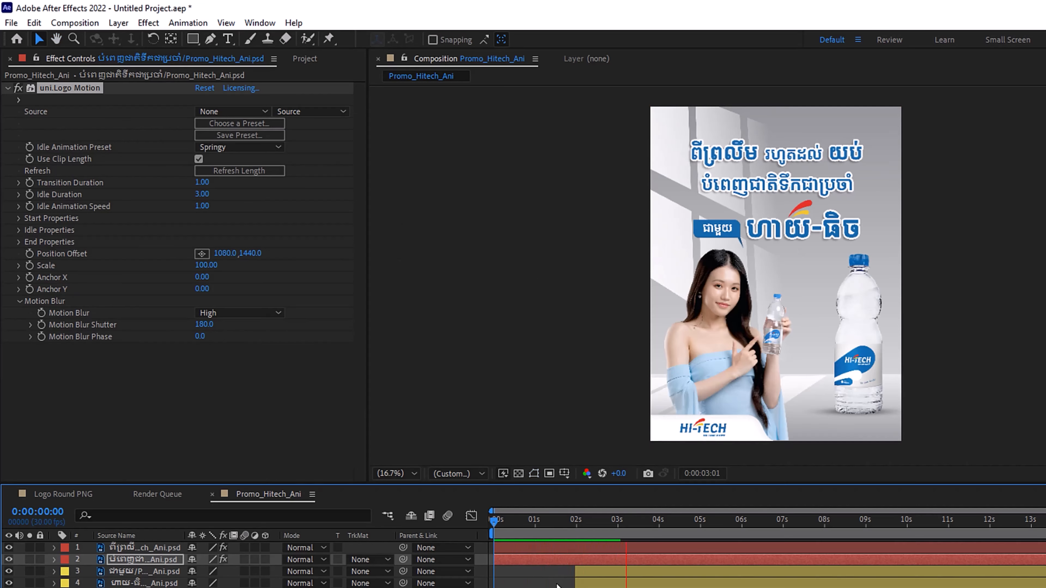
click(512, 520)
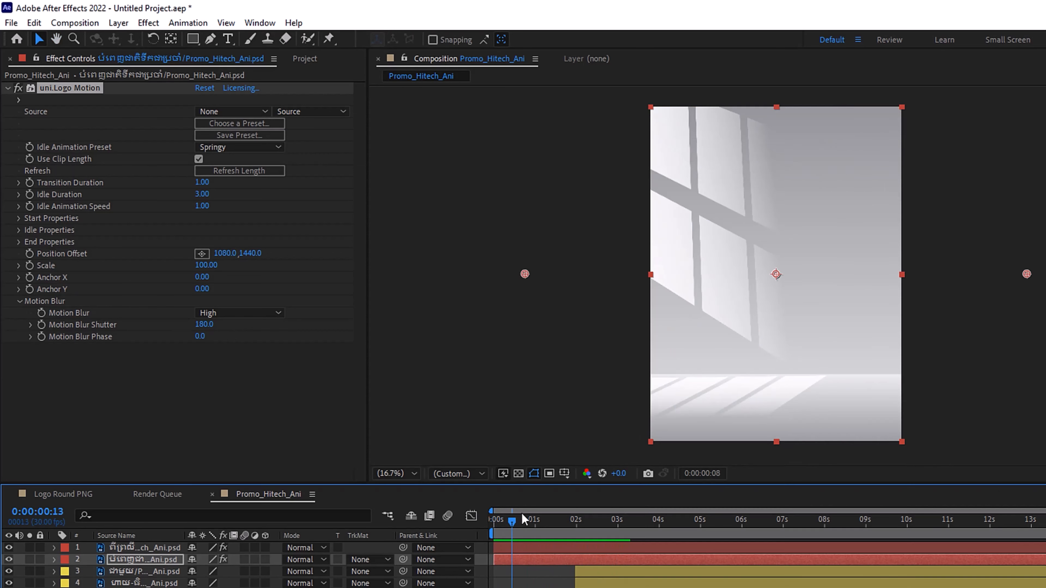
drag(522, 513, 600, 533)
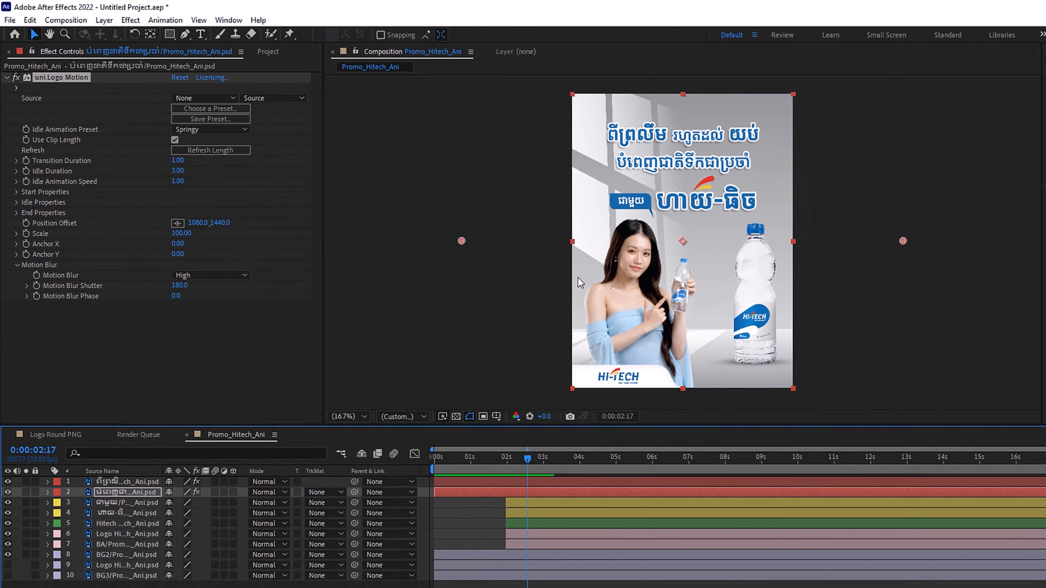
Examine the visible Hi-Tech logo, BA and BG2 layers, toggling the BA layer's visibility off and on
click(473, 517)
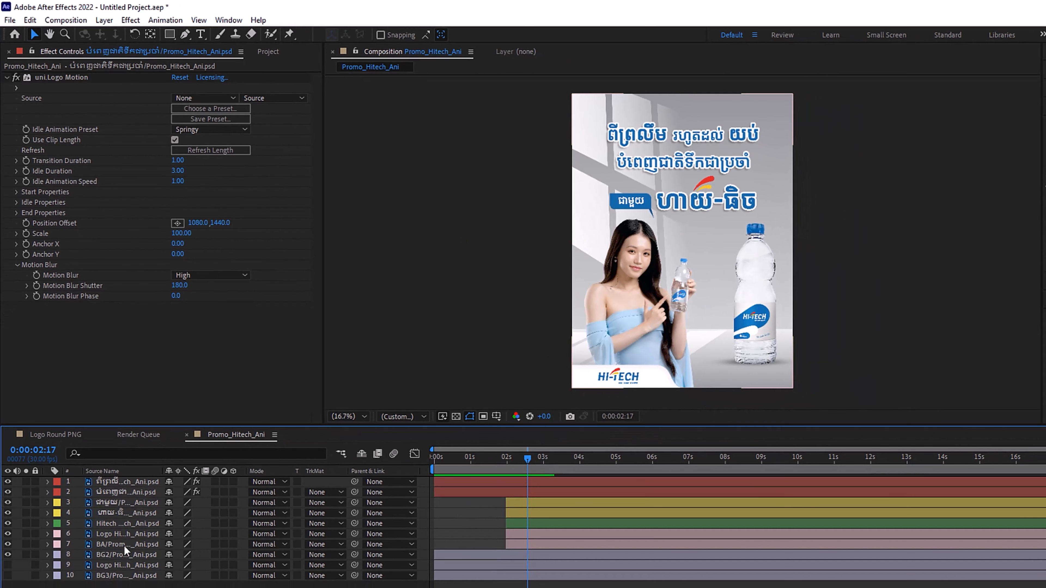
click(106, 535)
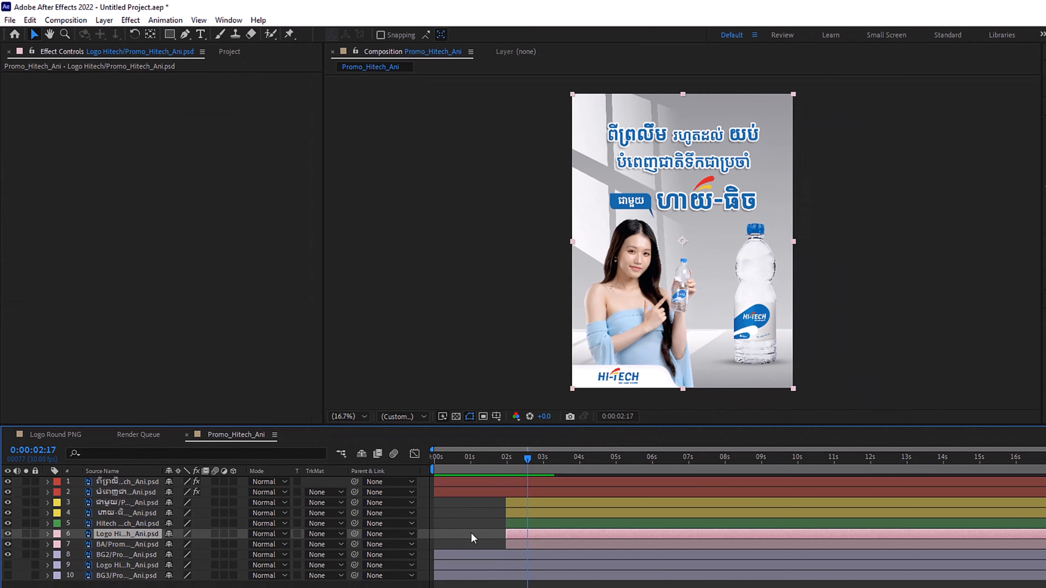
click(529, 545)
mouse_move(529, 460)
mouse_down()
mouse_move(510, 459)
mouse_move(522, 462)
mouse_up()
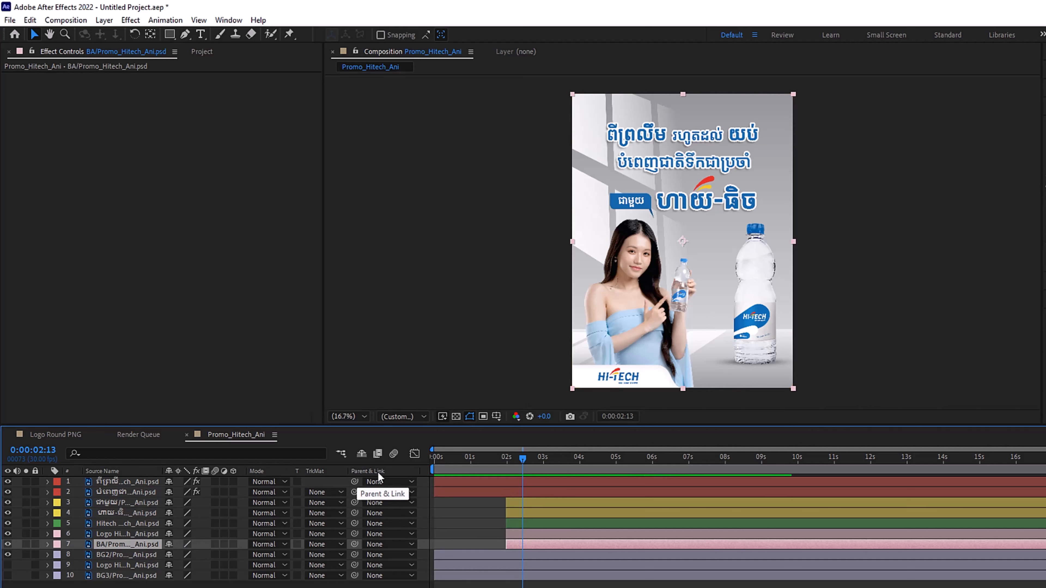
click(125, 555)
click(7, 544)
click(8, 544)
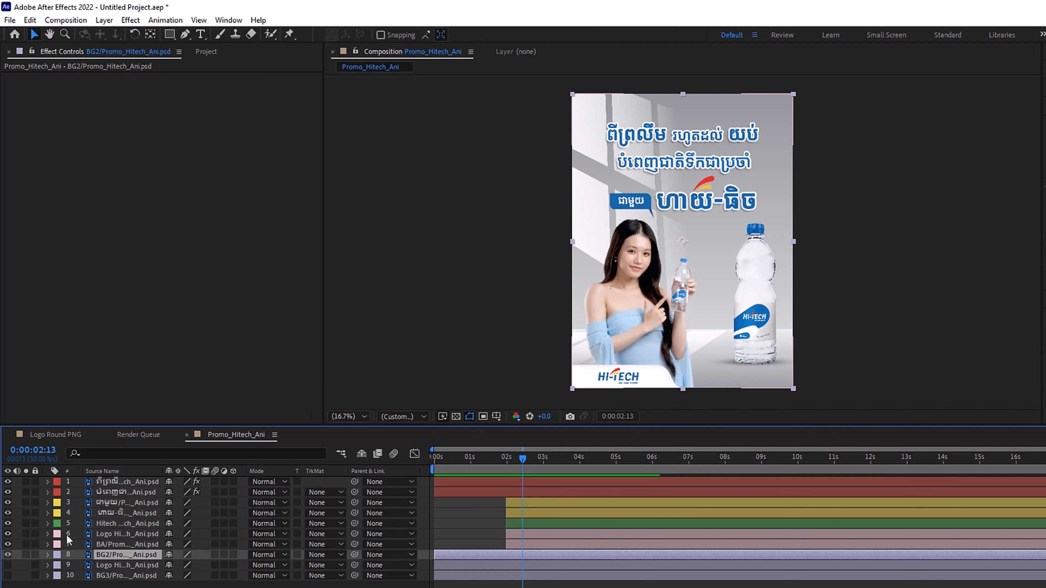
key(F2)
click(151, 532)
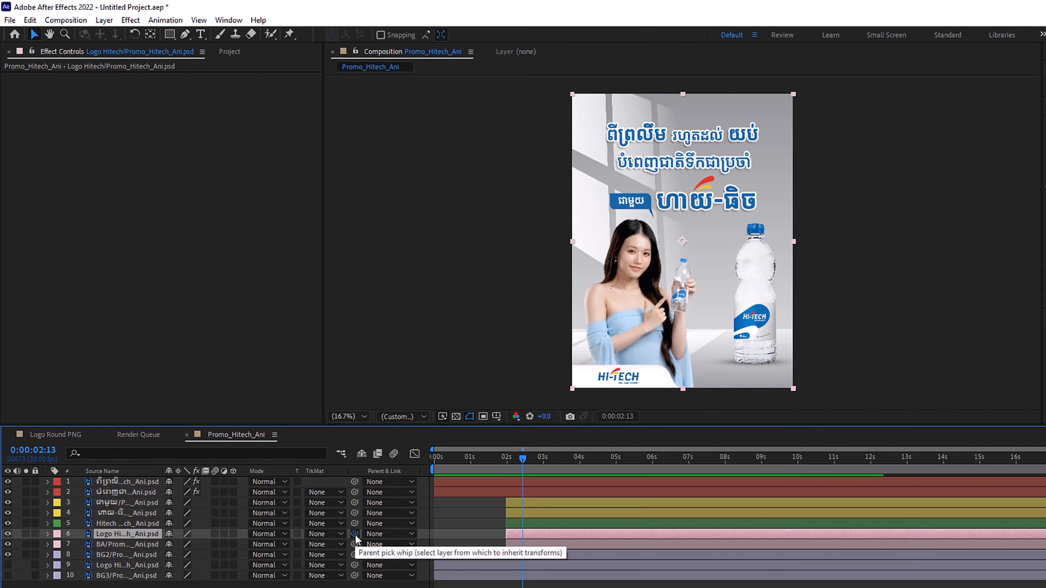
Parent the visible Hi-Tech logo layer to the BA layer and shift both layers to start at about 1 second
drag(356, 535, 110, 544)
click(108, 545)
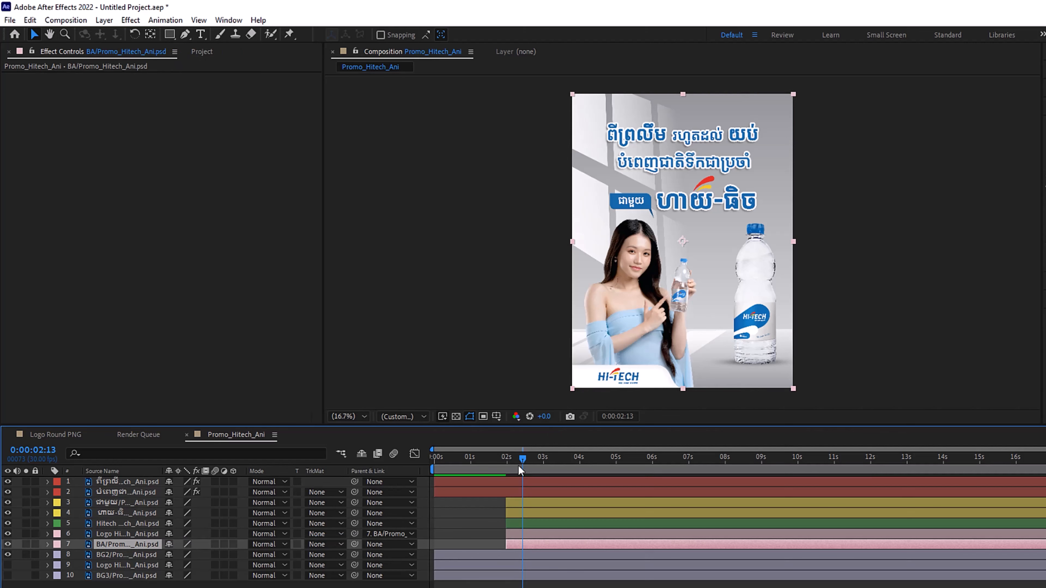
drag(519, 465, 468, 465)
drag(514, 534, 478, 535)
shift+click(520, 543)
mouse_move(468, 464)
mouse_down()
mouse_move(484, 466)
mouse_move(453, 465)
mouse_move(473, 475)
mouse_up()
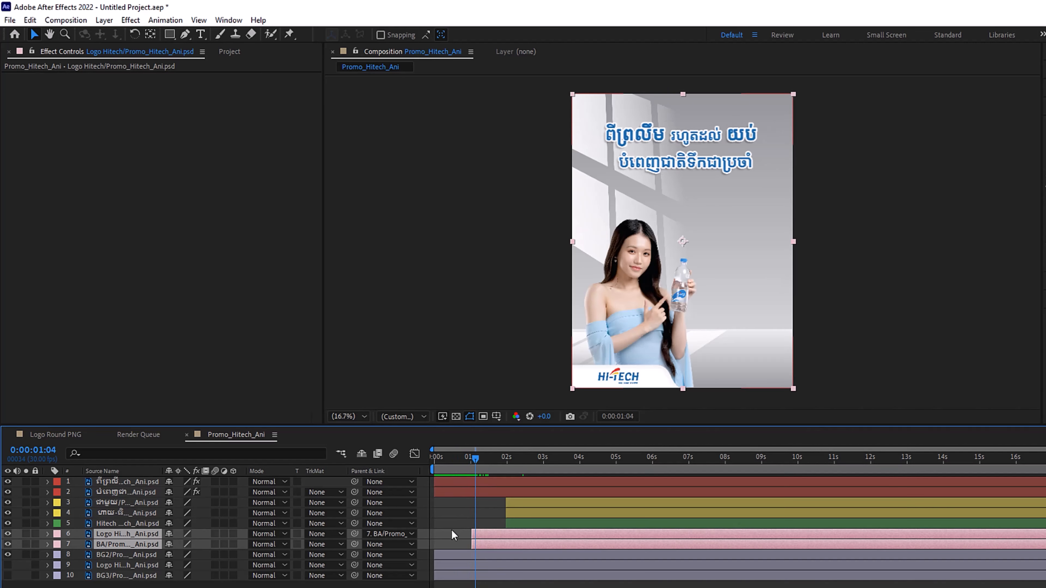
click(455, 541)
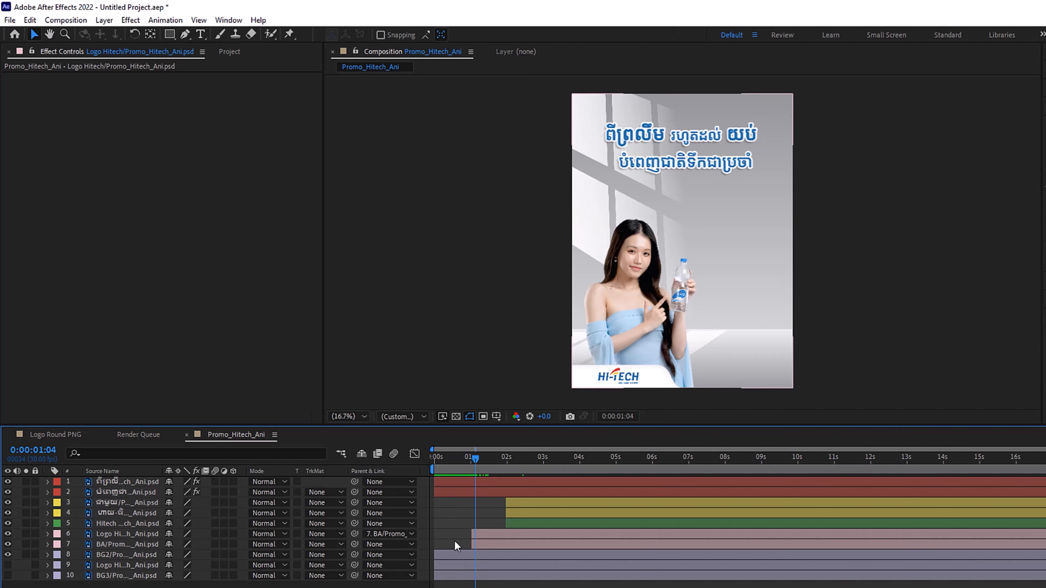
Move the BA layer's anchor point to the poster's bottom edge, just right of the Hi-Tech logo
click(499, 542)
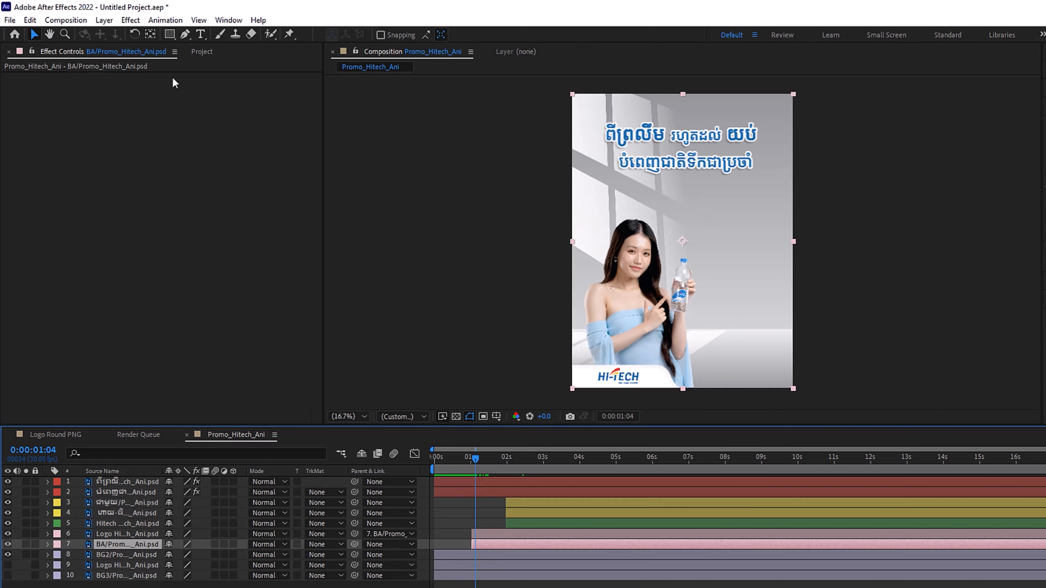
click(150, 34)
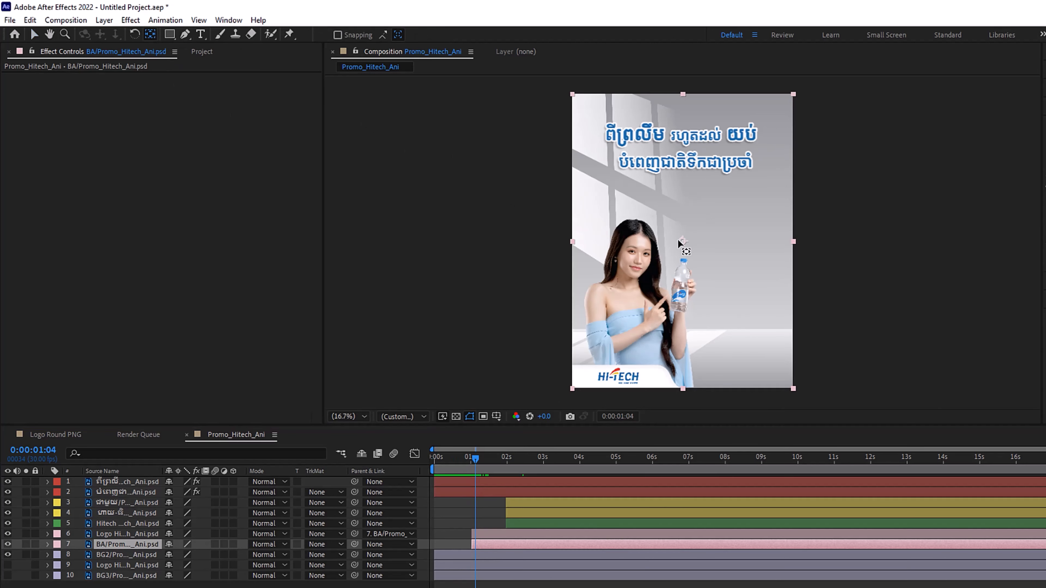
drag(680, 242, 641, 387)
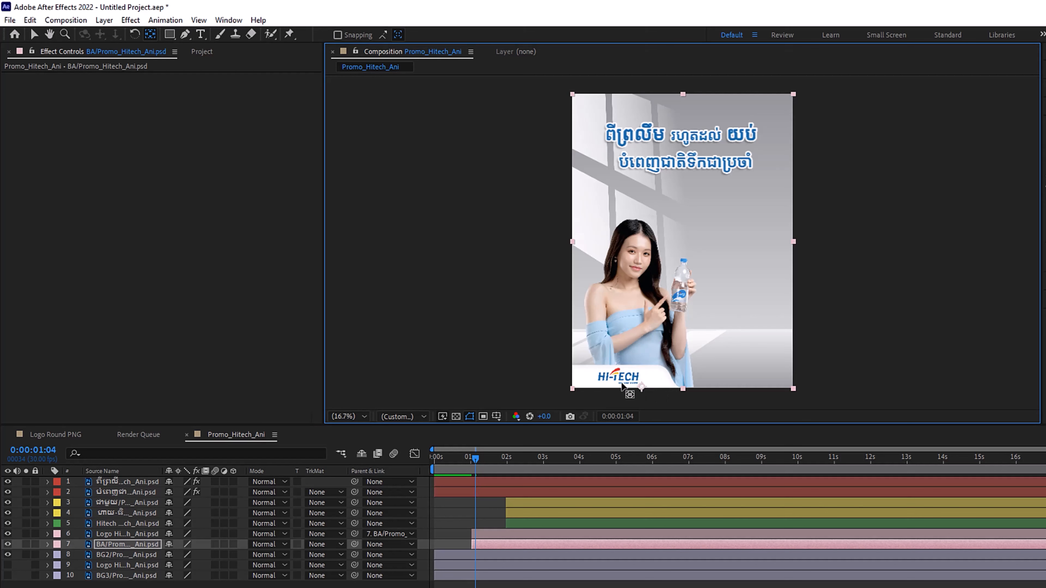
Apply Animation Composer 3's Overshoot Scale From Anchor Point 2D transition to the BA layer as an In animation
click(228, 21)
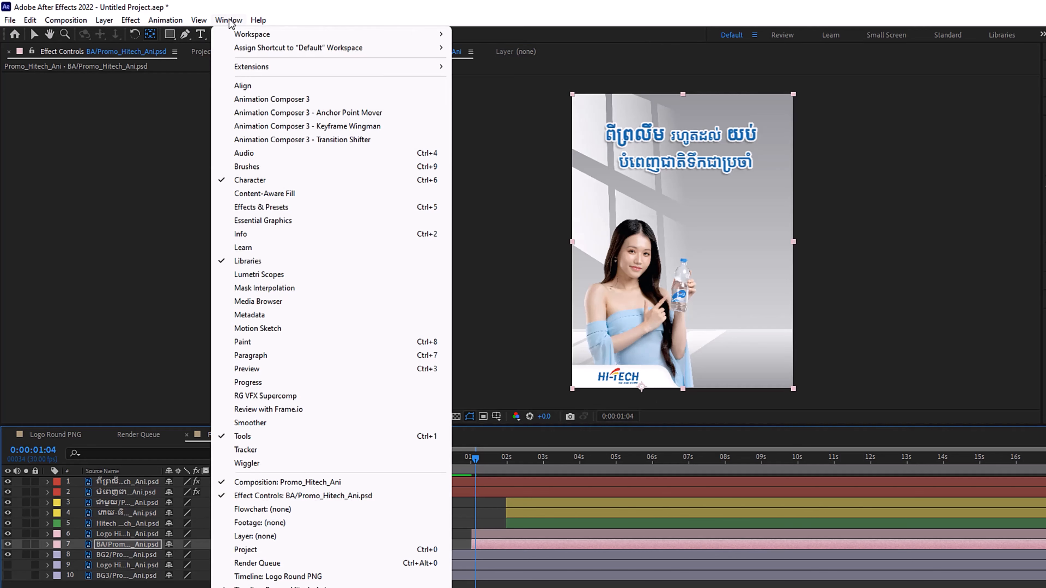
click(275, 100)
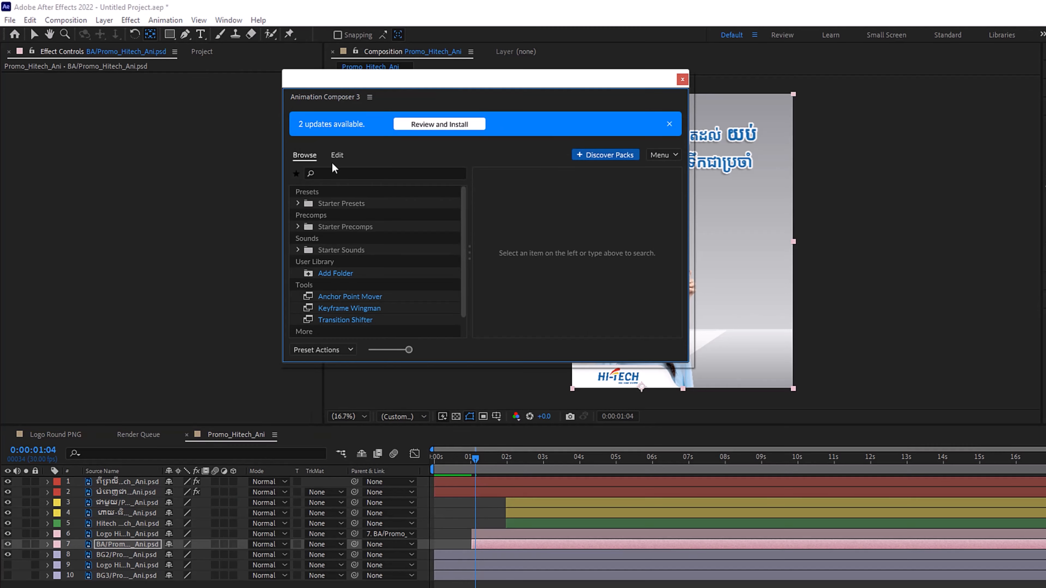
click(297, 203)
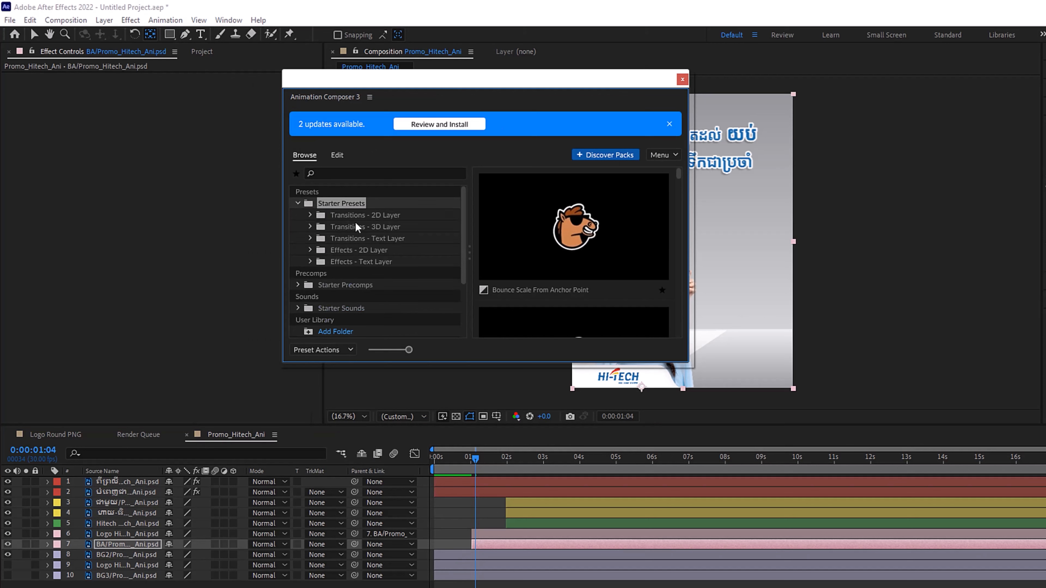
click(400, 218)
drag(677, 181, 673, 349)
click(589, 289)
click(556, 353)
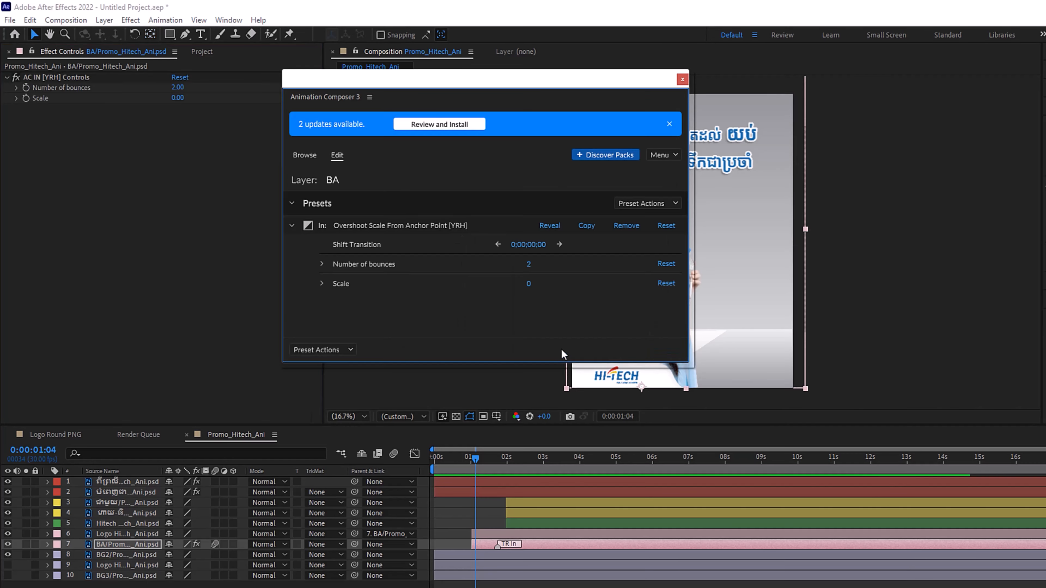
Set the BA transition's number of bounces to 4 and play back the woman's entrance
click(528, 263)
text(4)
key(Return)
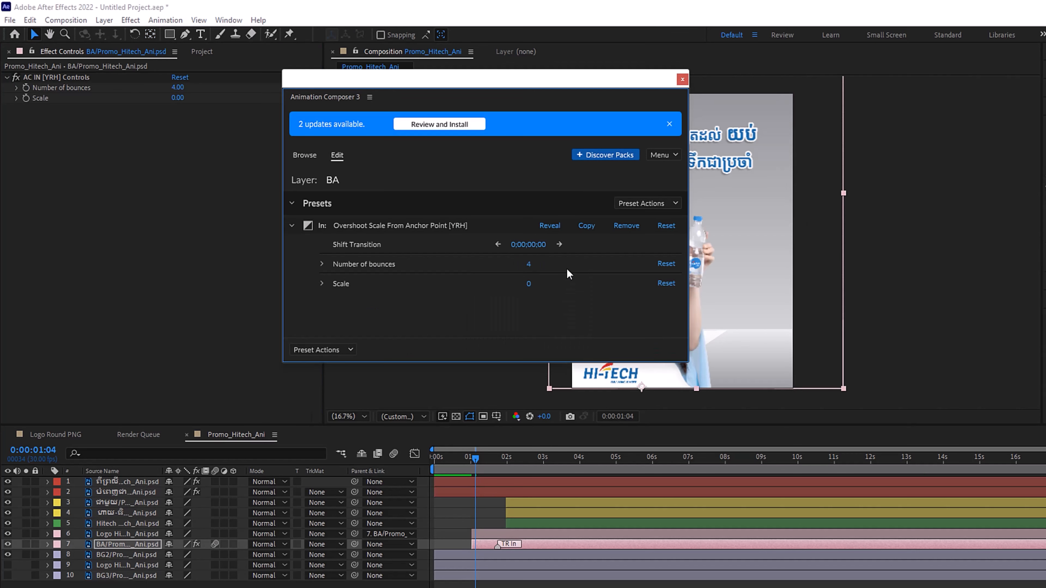
drag(583, 84, 294, 80)
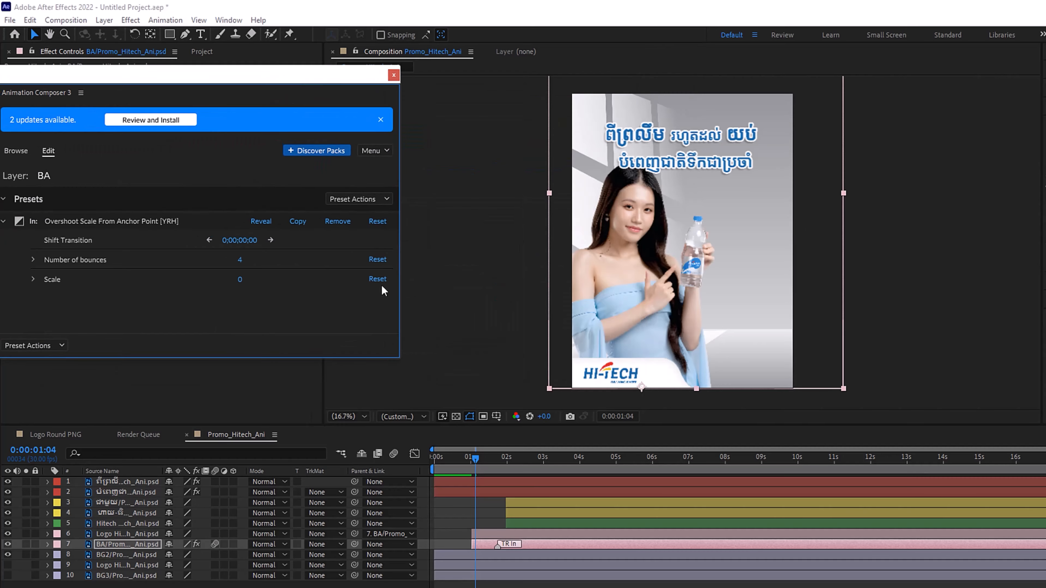
drag(474, 459, 464, 456)
key(space)
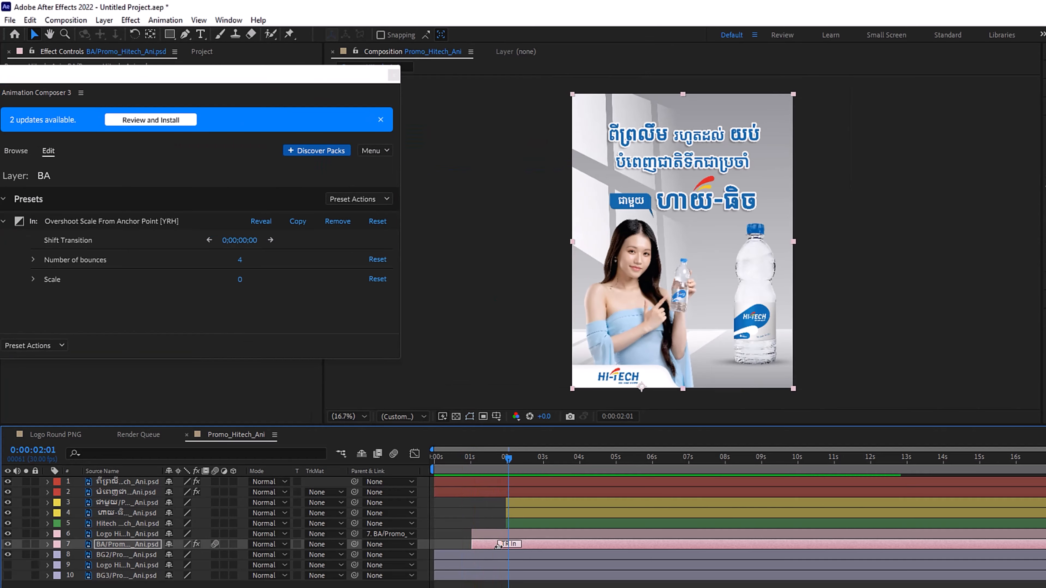
Lengthen the BA layer's In transition to about 2 seconds, playing the entrance to judge its speed
drag(498, 548, 563, 549)
drag(508, 457, 442, 457)
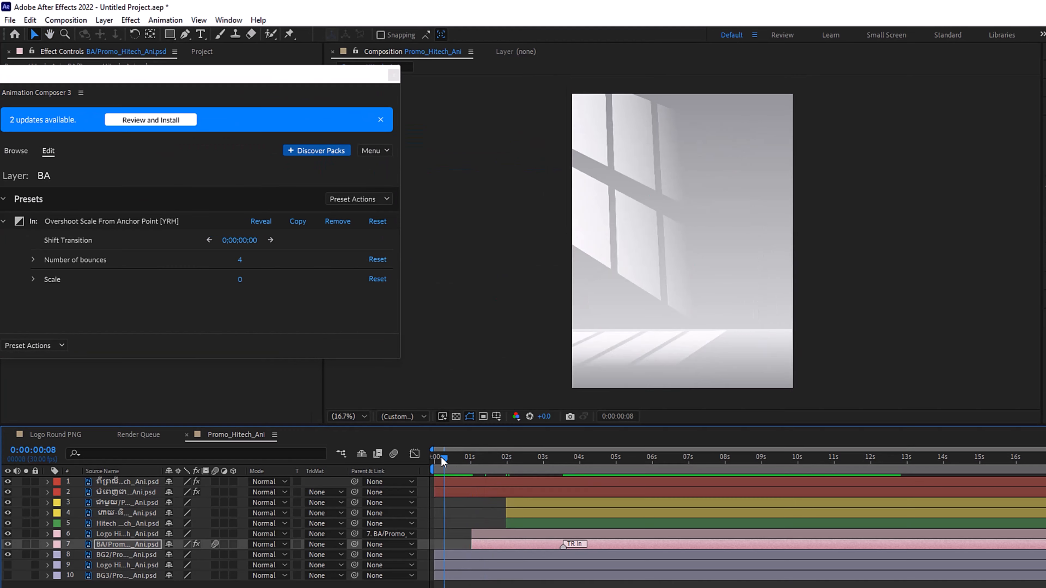
key(space)
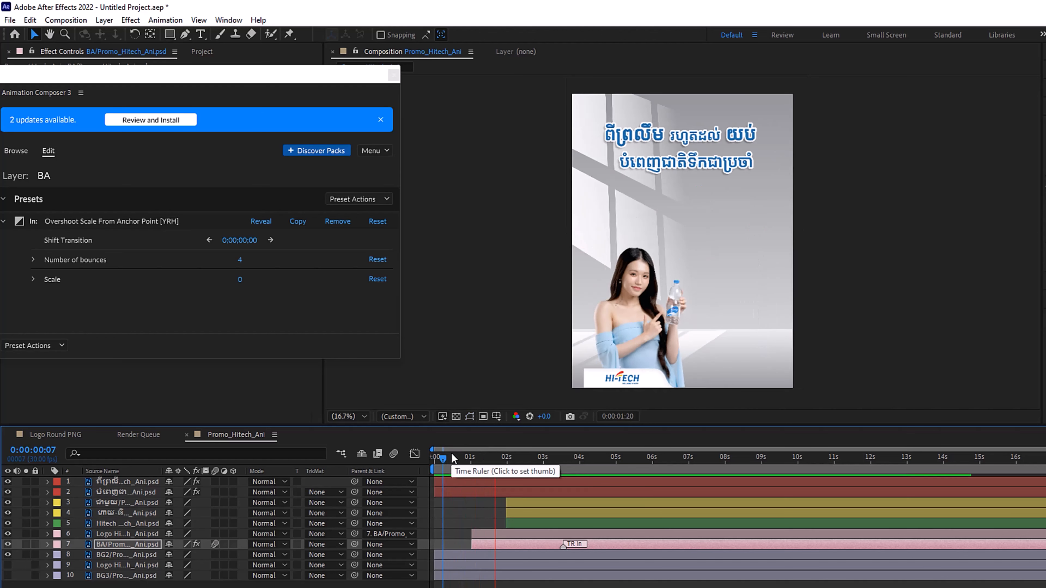
key(space)
drag(563, 548, 492, 537)
Shift the visible Hi-Tech logo and BA layers together to start at about 0.7 seconds and preview the opening
click(510, 536)
shift+click(507, 545)
drag(459, 456, 432, 456)
key(space)
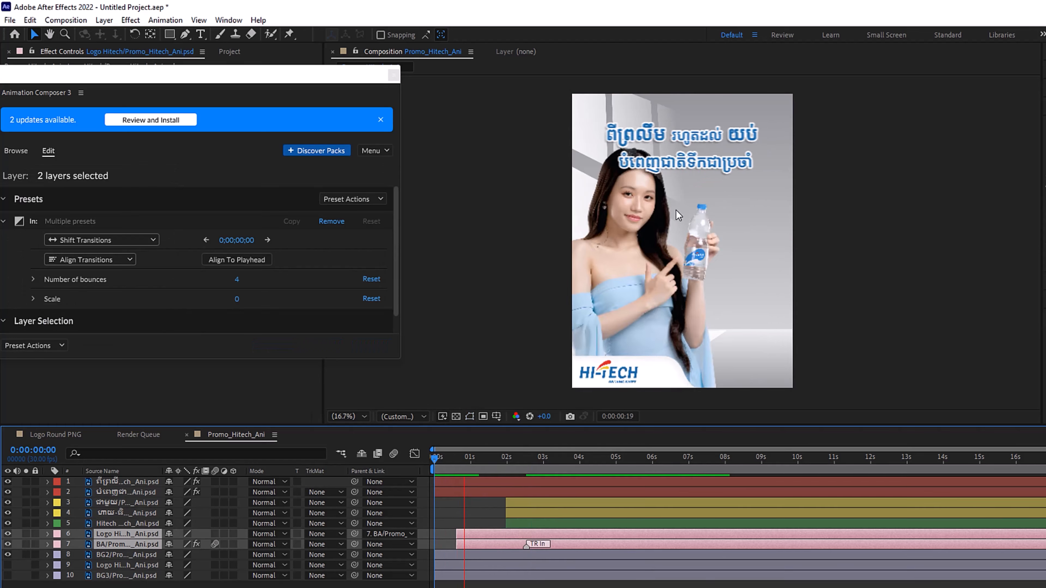
drag(473, 536, 476, 534)
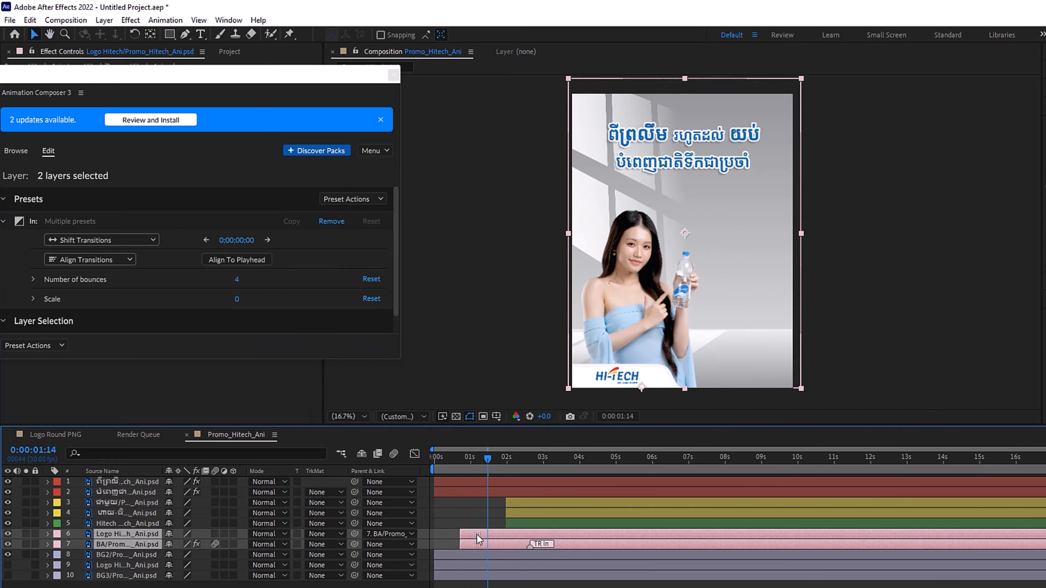
drag(487, 455, 435, 457)
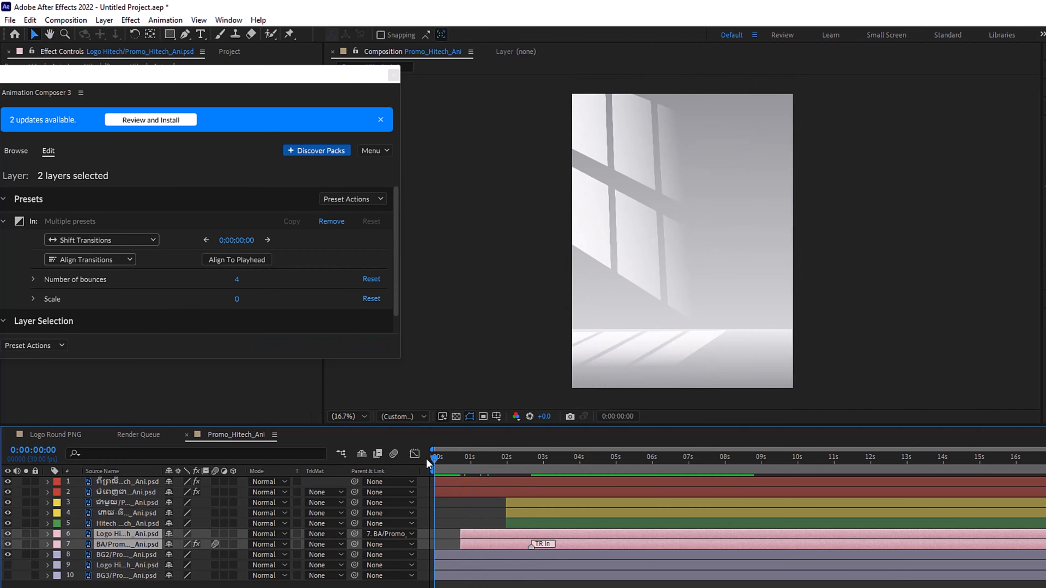
key(space)
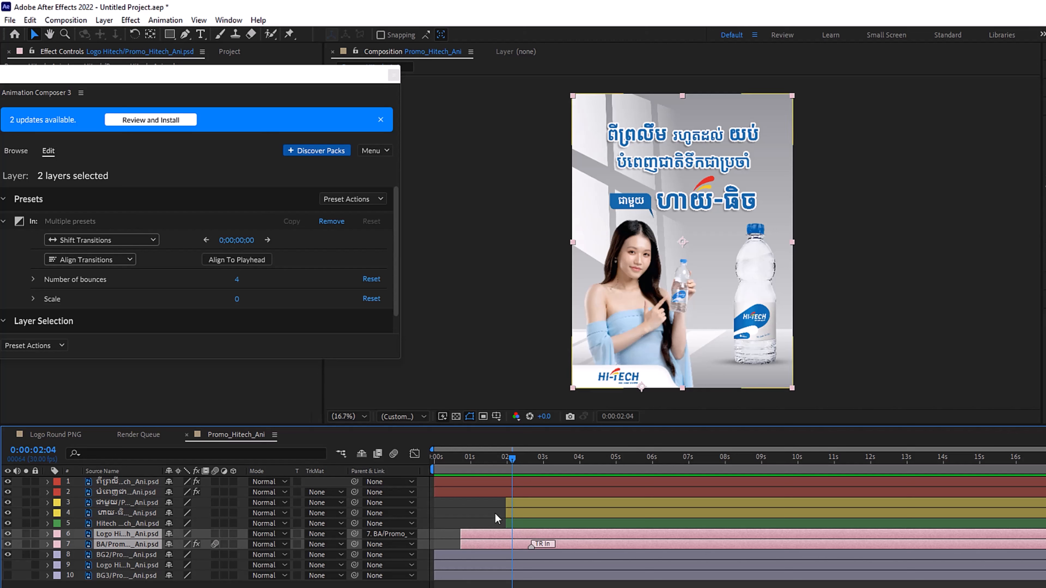
Try starting the two yellow text layers at about 1.3 seconds, then return them to about 2 seconds
click(521, 514)
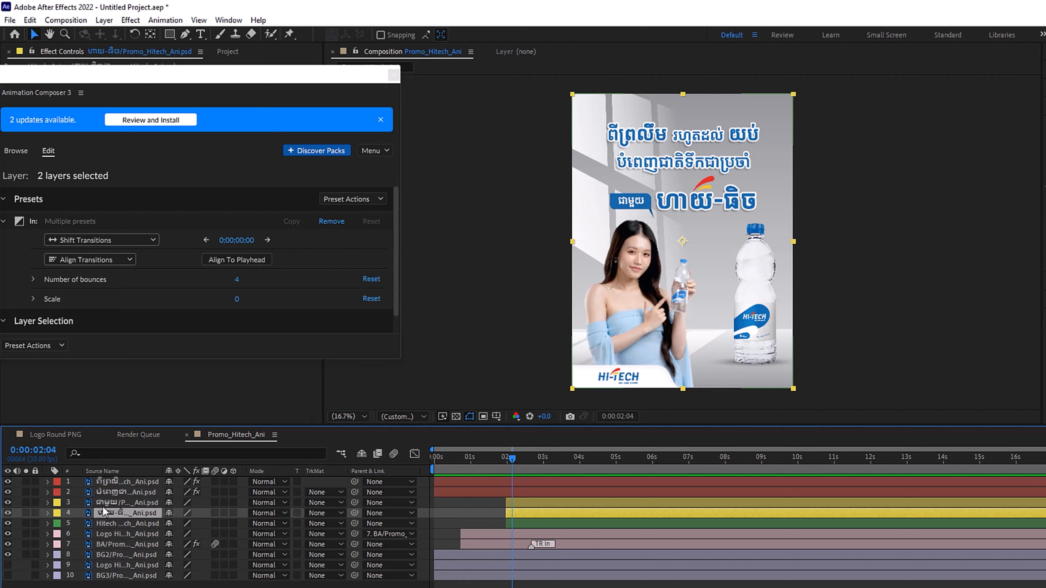
shift+click(529, 505)
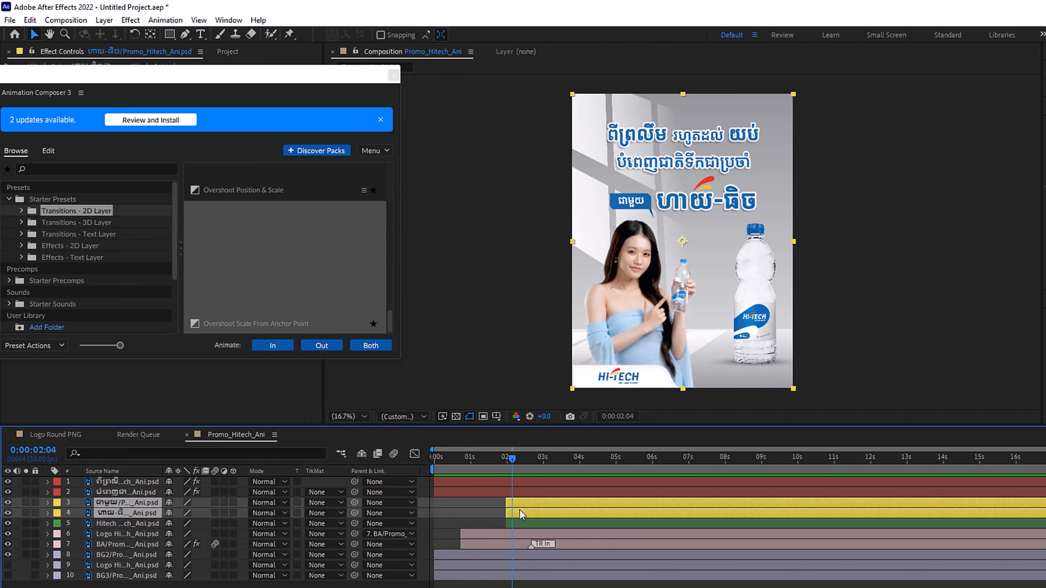
drag(522, 505, 499, 509)
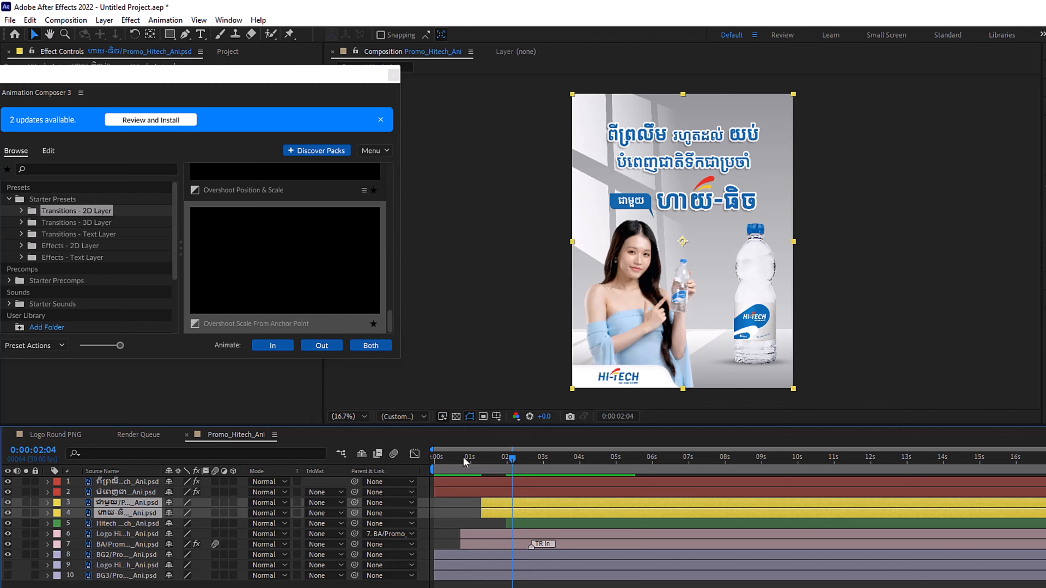
drag(464, 457, 517, 474)
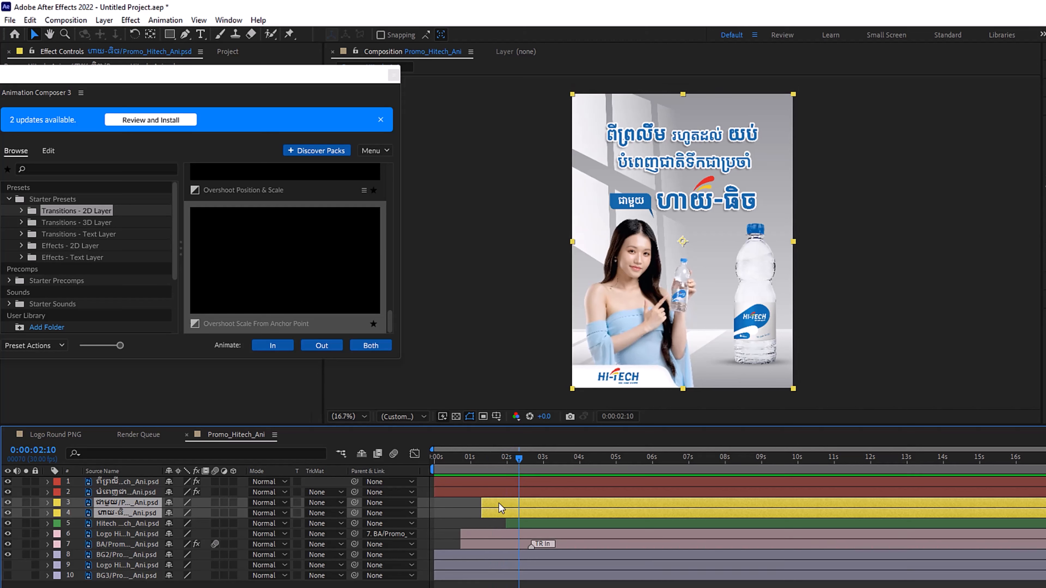
drag(497, 503, 522, 502)
click(470, 513)
Identify the ជាមួយ layer by toggling its visibility and parent it to the ហាយ-ធិច layer
click(133, 505)
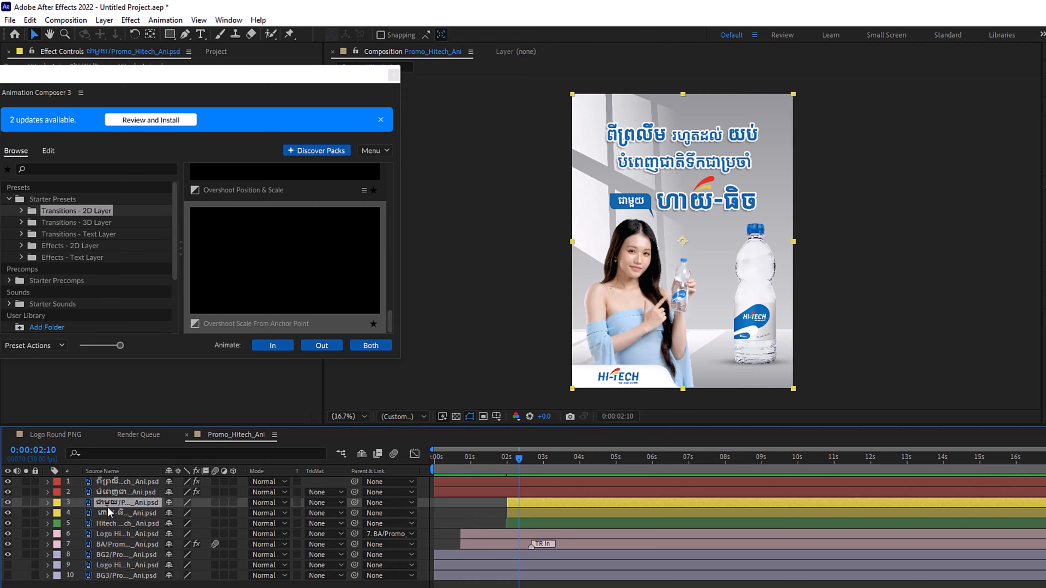
click(8, 503)
click(8, 503)
click(135, 514)
click(142, 505)
drag(354, 503, 112, 517)
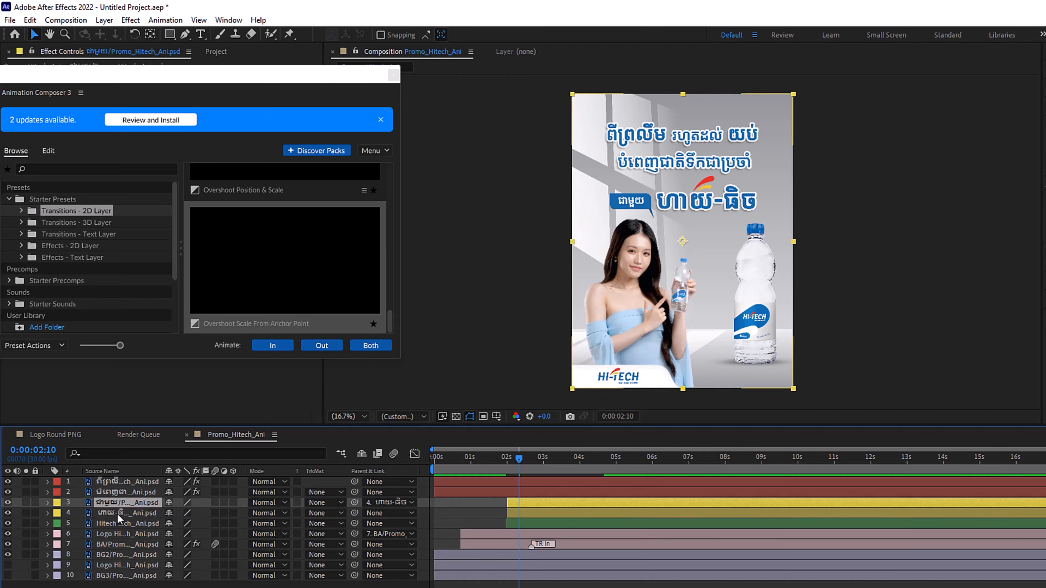
Move the ហាយ-ធិច layer's anchor point slightly down to the cap of the bottle in the woman's hand
click(116, 514)
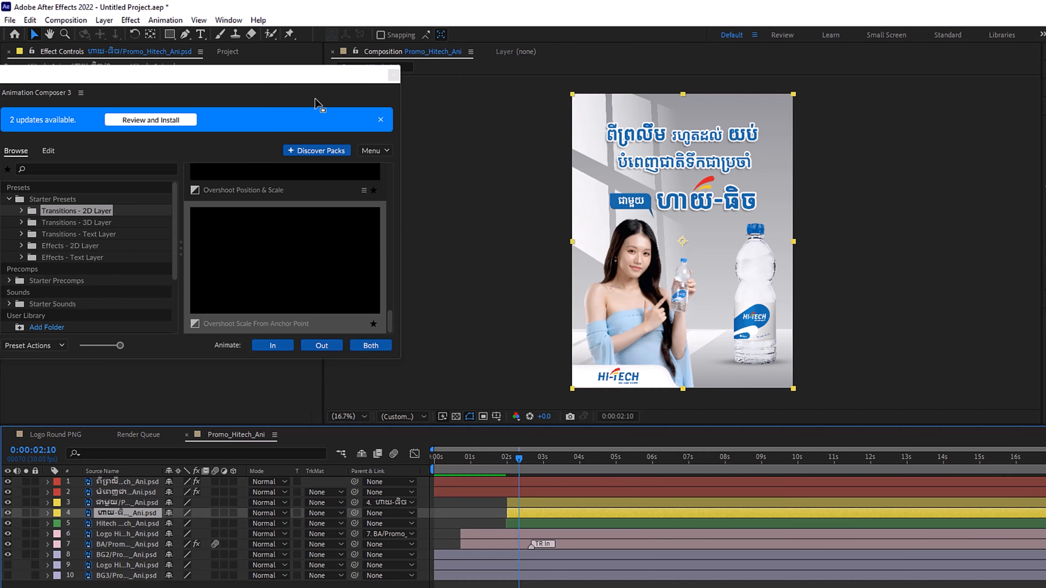
click(152, 35)
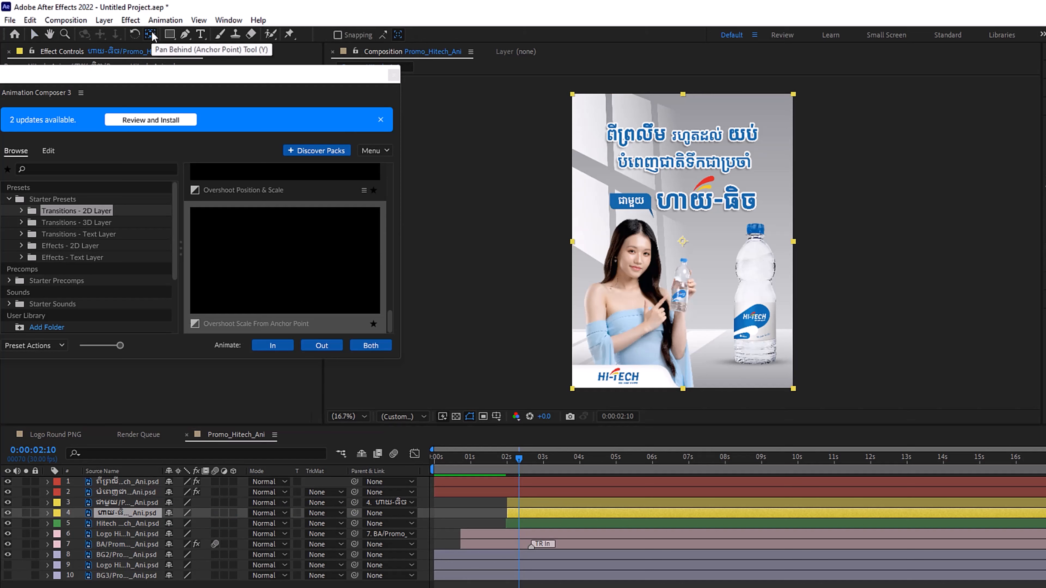
click(682, 244)
drag(682, 244, 683, 266)
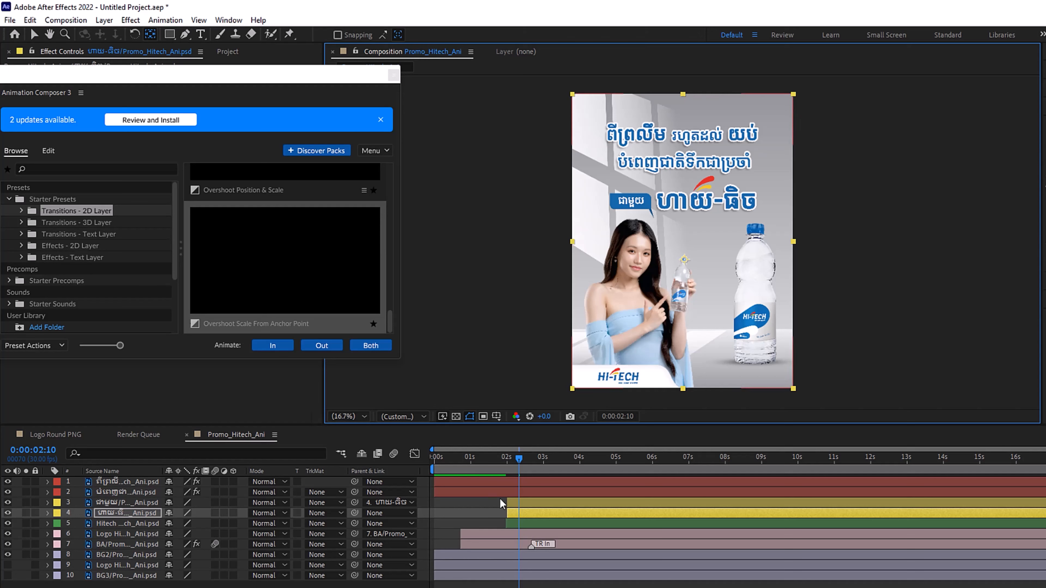
Apply Overshoot Scale From Anchor Point as the ហាយ-ធិច layer's In transition with 4 bounces and play it back
click(272, 346)
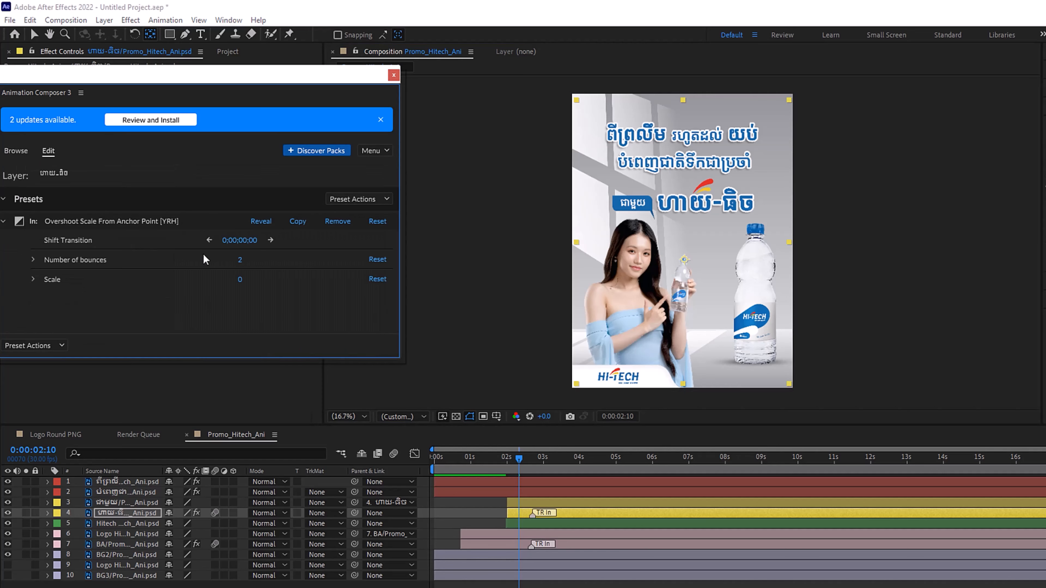
click(240, 260)
text(4)
key(Return)
click(477, 459)
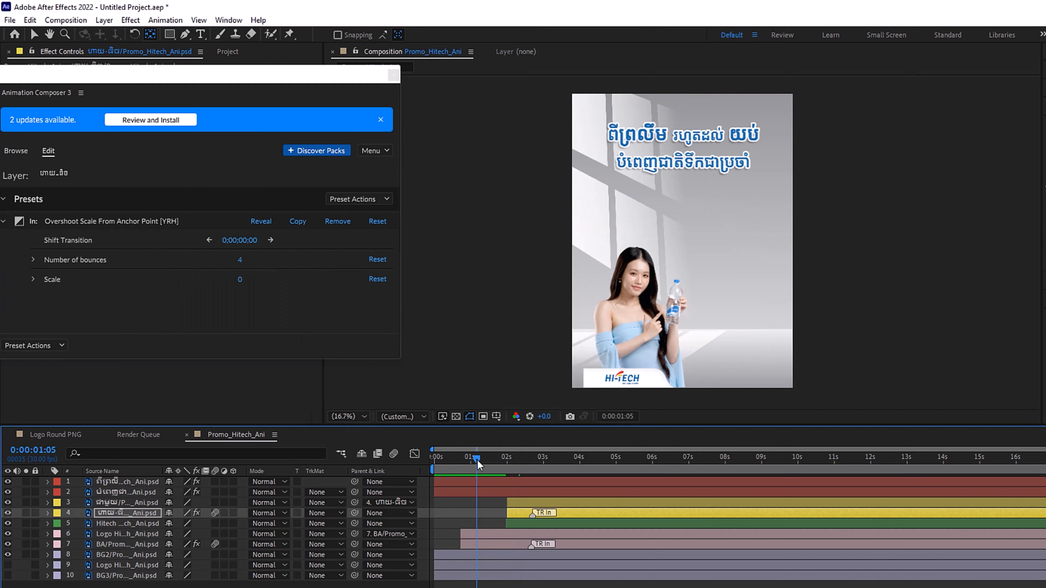
key(space)
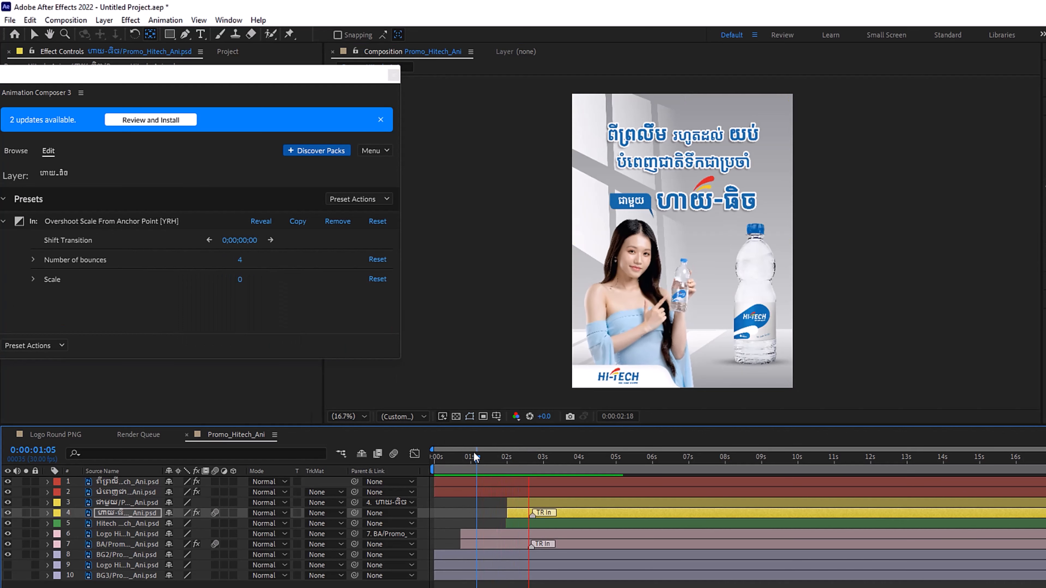
Extend the ហាយ-ធិច layer's In transition to end at about 3.5 seconds and scrub through its entrance
drag(549, 511, 578, 511)
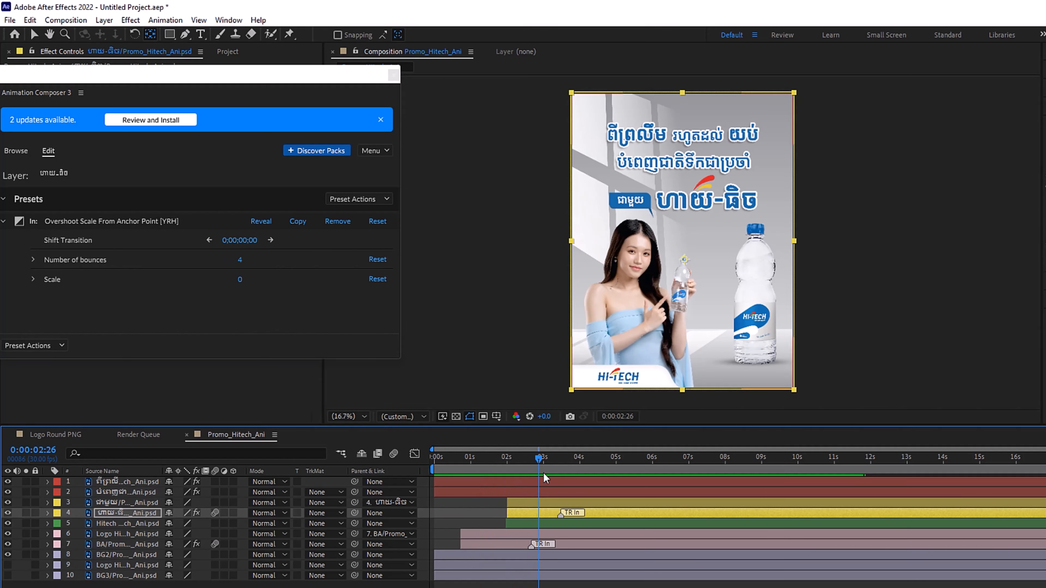
drag(535, 462, 503, 459)
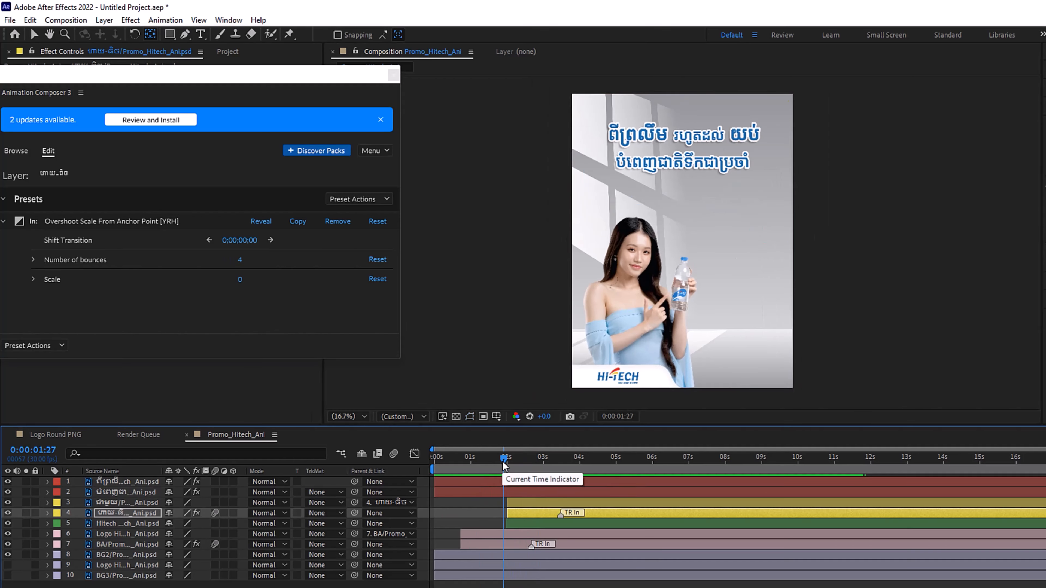
drag(548, 462, 508, 467)
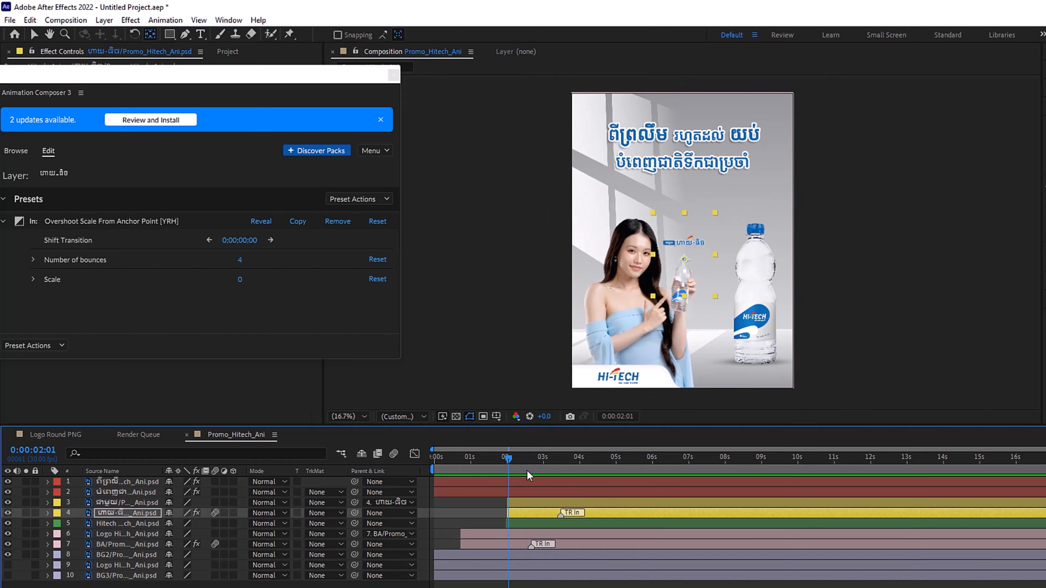
drag(510, 458, 517, 461)
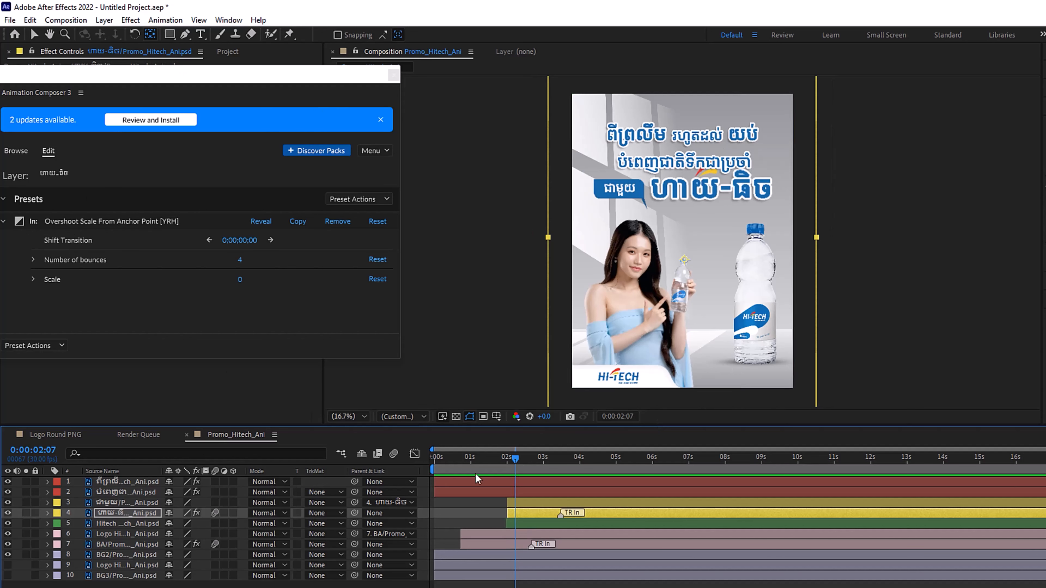
Move the Hitech Water layer's anchor point to the base of the large bottle
drag(310, 83, 384, 114)
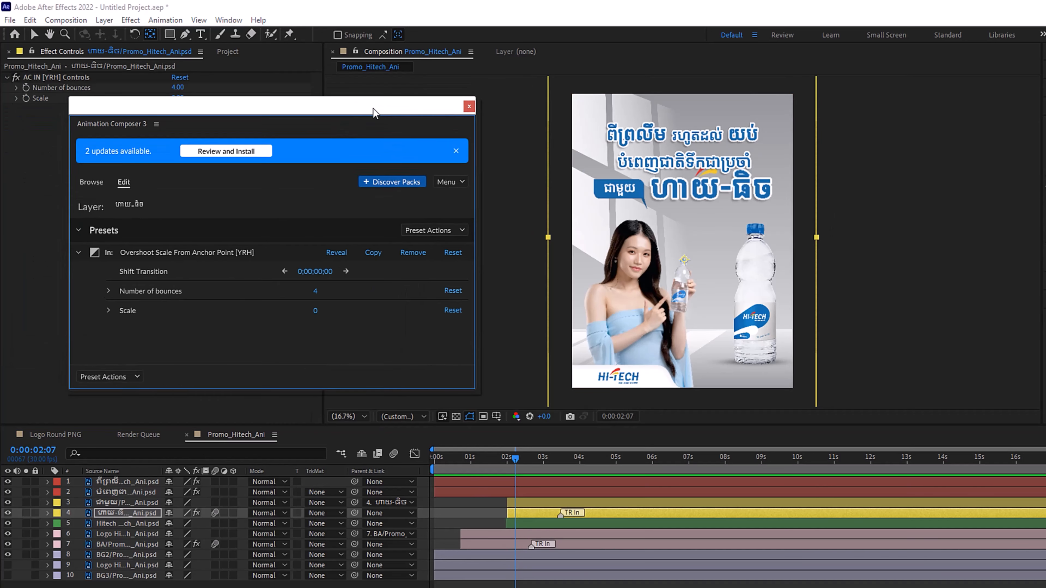
click(29, 35)
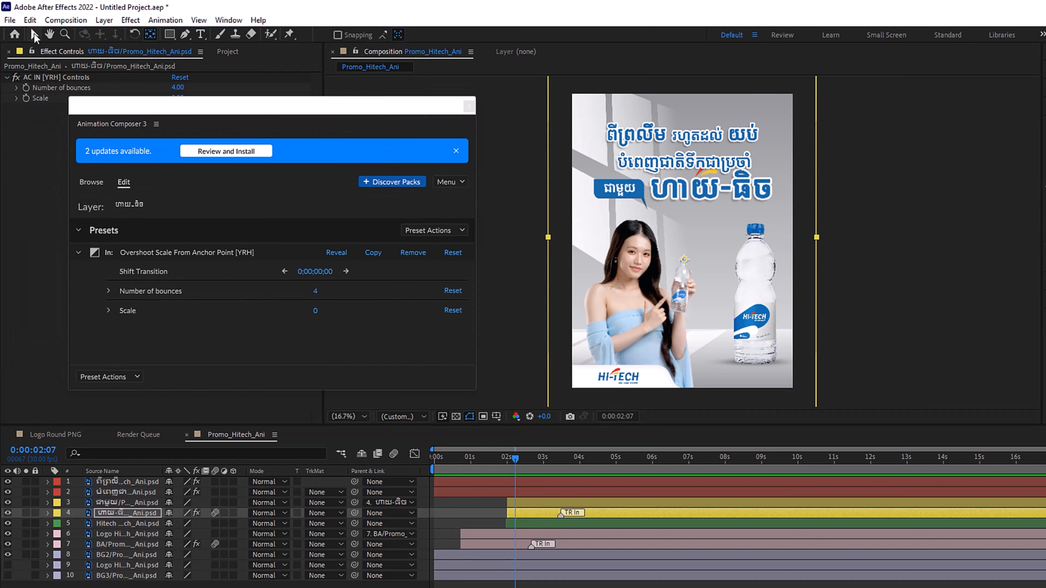
click(535, 526)
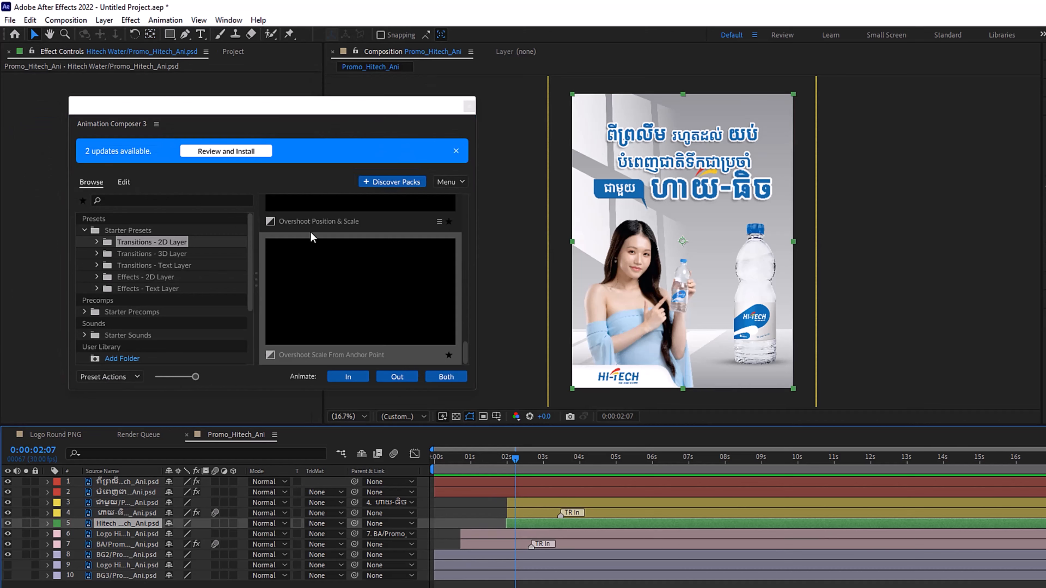
click(151, 33)
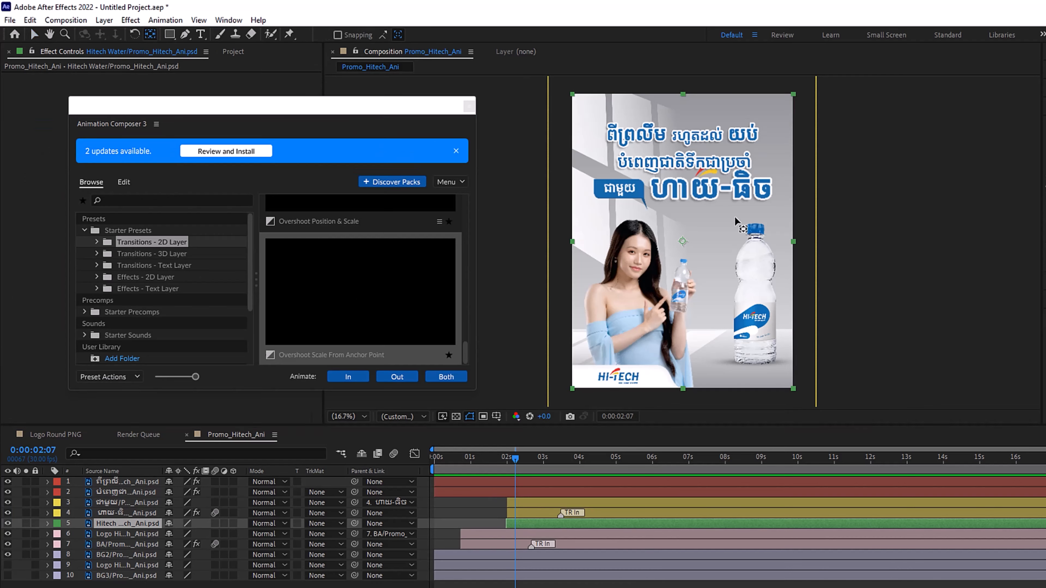
drag(683, 241, 688, 244)
drag(729, 285, 753, 346)
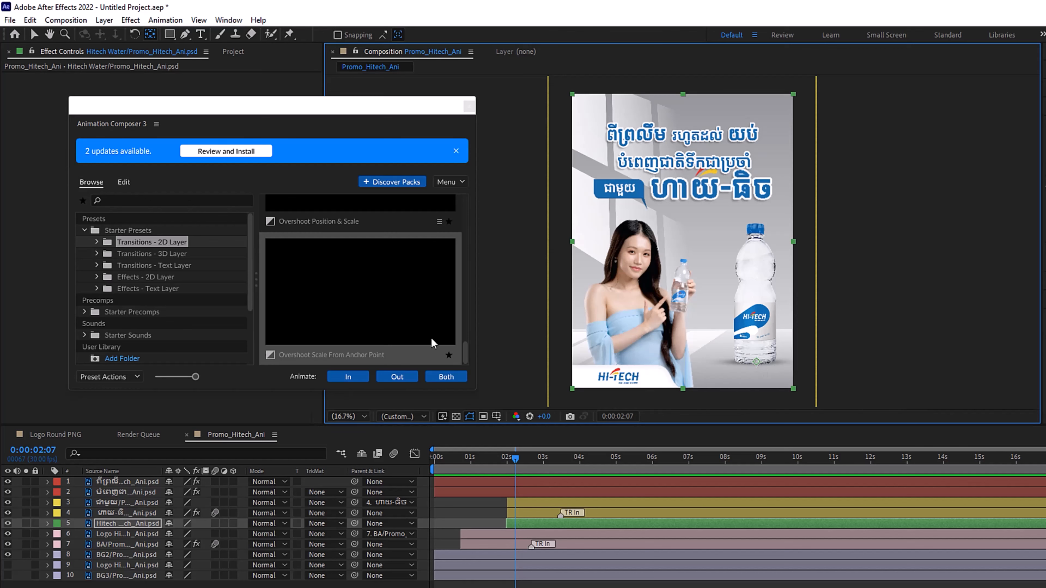
Apply Overshoot Scale From Anchor Point as the Hitech Water layer's In transition with 3 bounces, ending at about 3.3 seconds
click(348, 377)
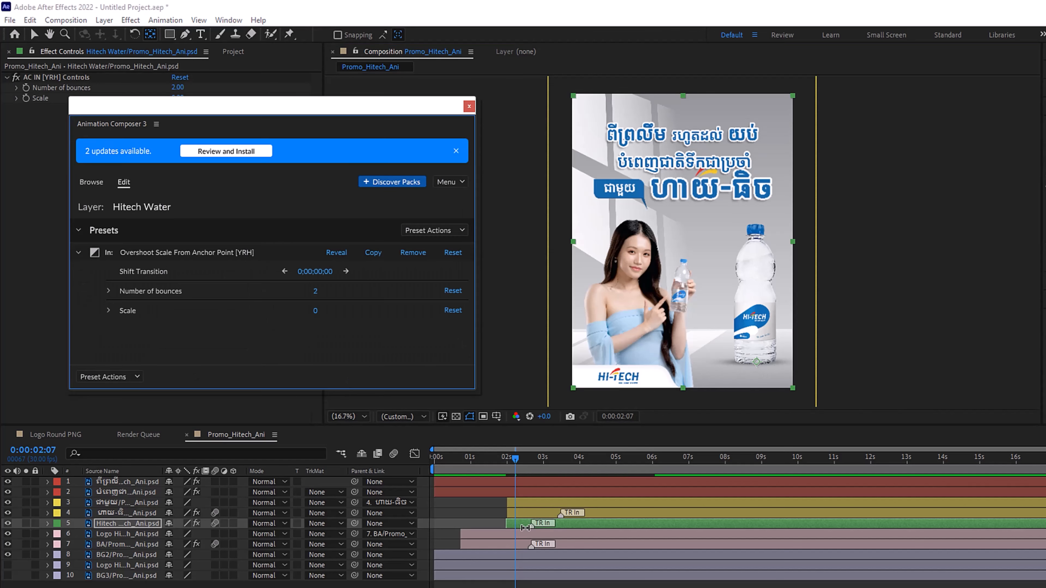
drag(531, 526, 552, 527)
click(316, 292)
text(3)
key(Return)
Play back the large bottle's entrance from about 1.5 seconds and the full animation from the start
click(492, 458)
click(487, 456)
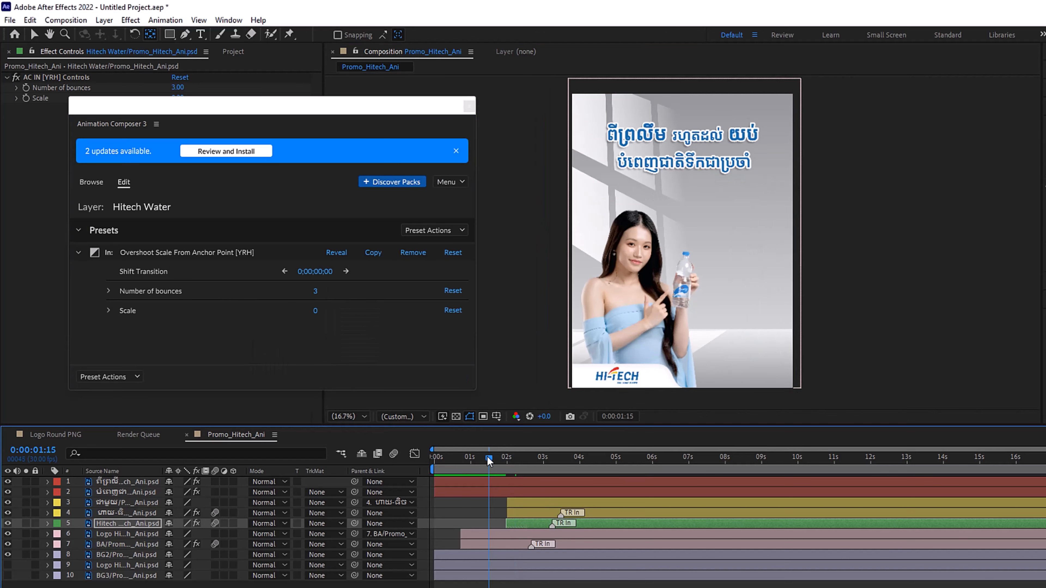
key(space)
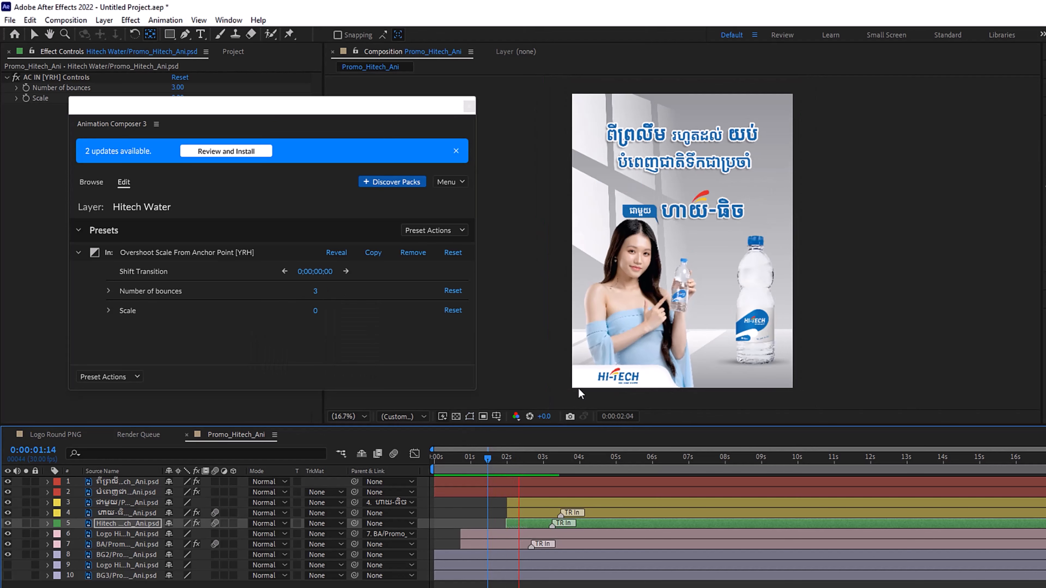
drag(554, 458, 428, 458)
key(space)
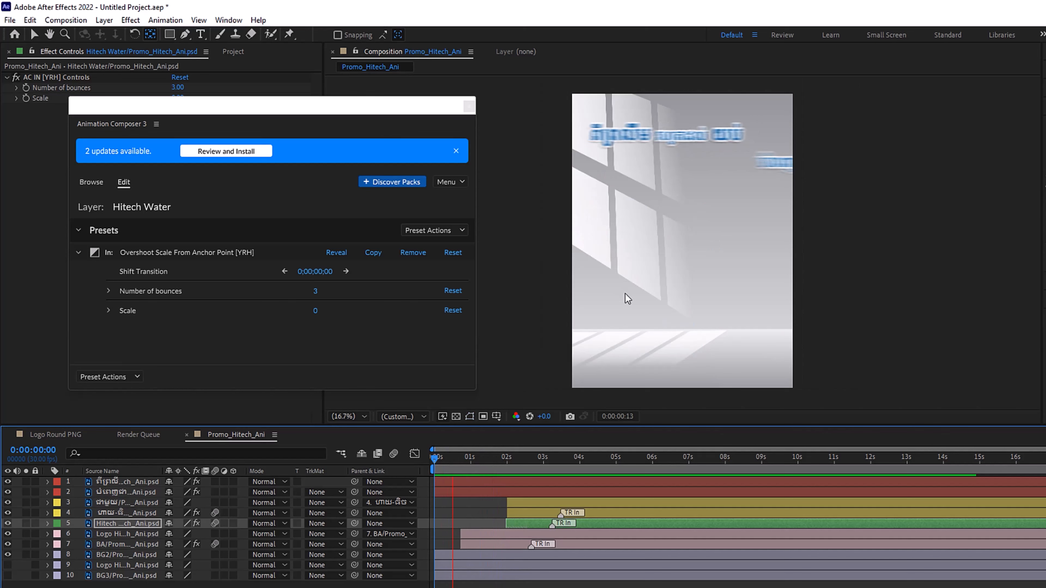
key(space)
Shift the ជាមួយ, ហាយ-ធិច and Hitech Water layers earlier to start at about 1.6 seconds and preview the timing
click(540, 504)
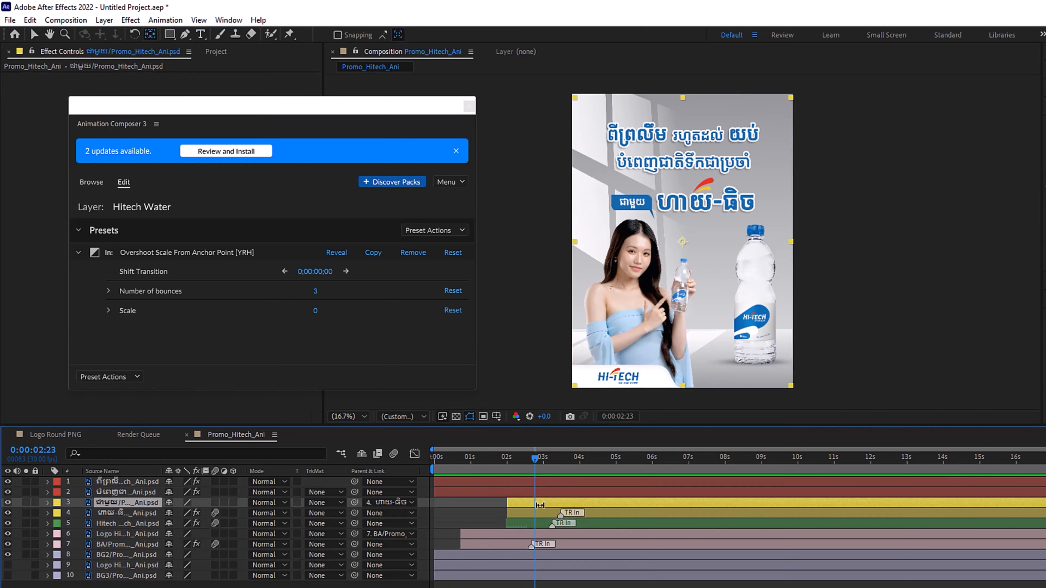
shift+click(601, 523)
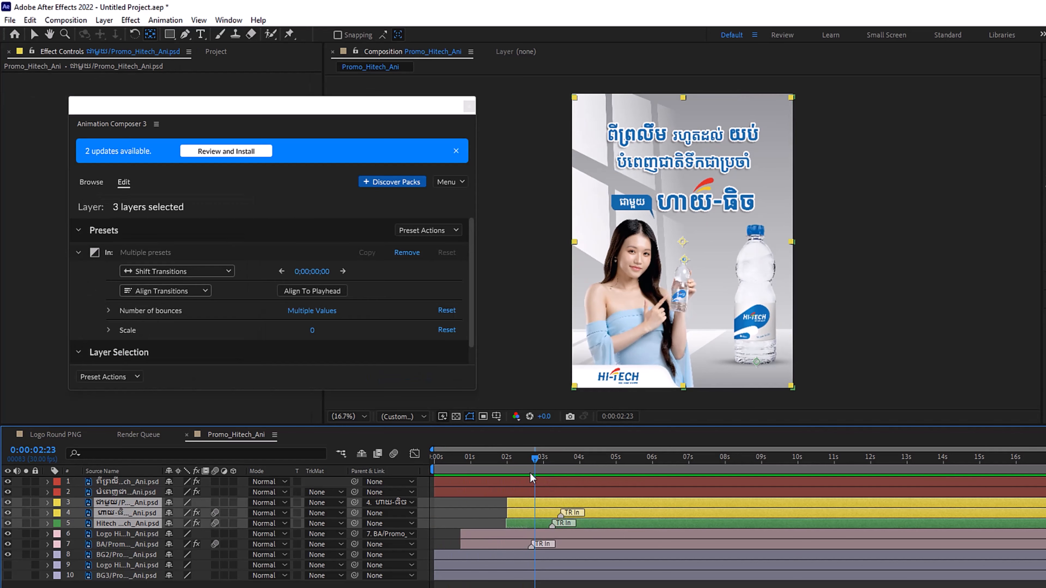
drag(525, 502, 510, 502)
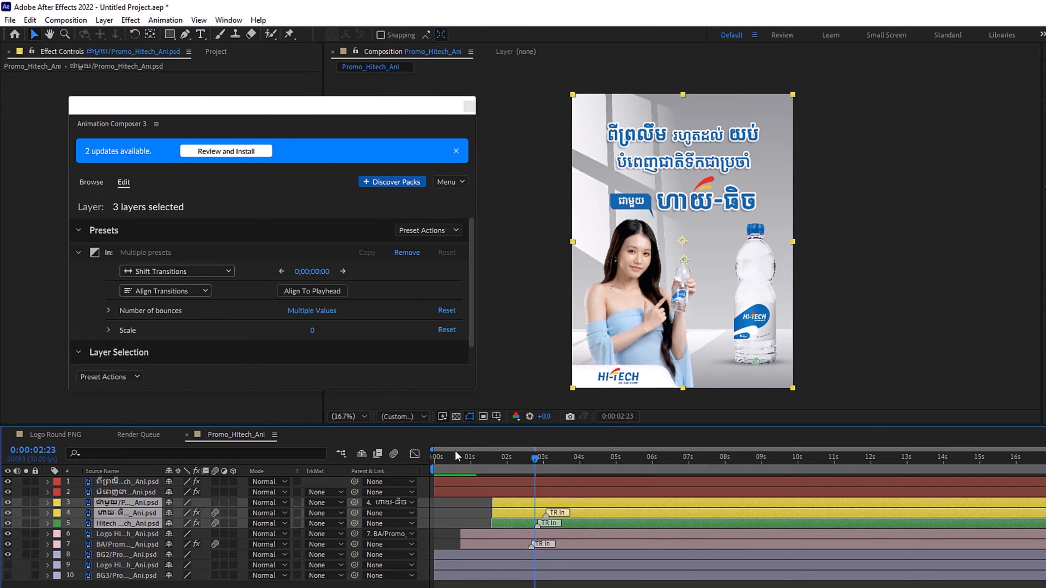
click(436, 456)
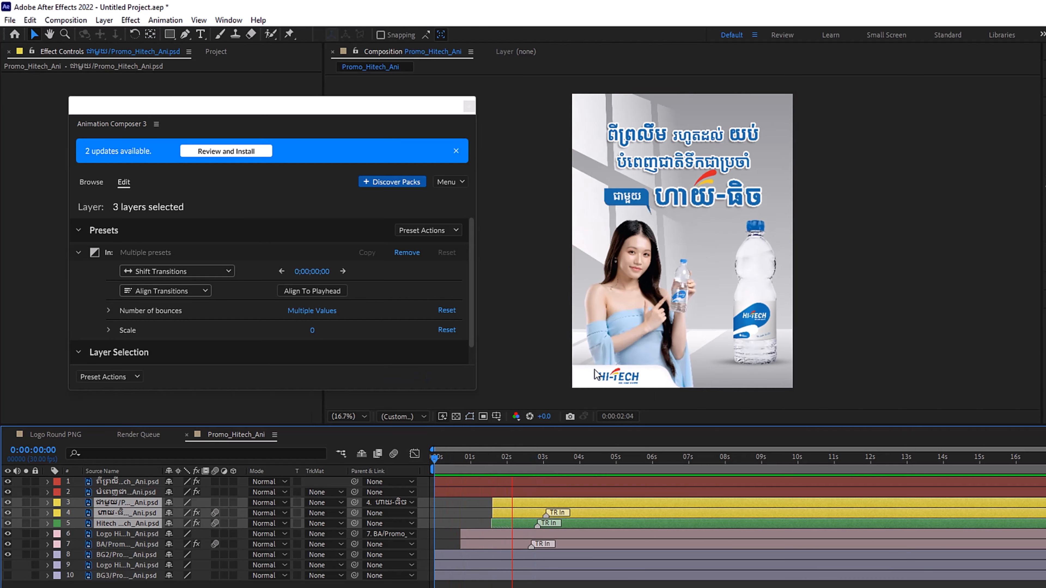
key(space)
click(472, 457)
drag(474, 456, 531, 458)
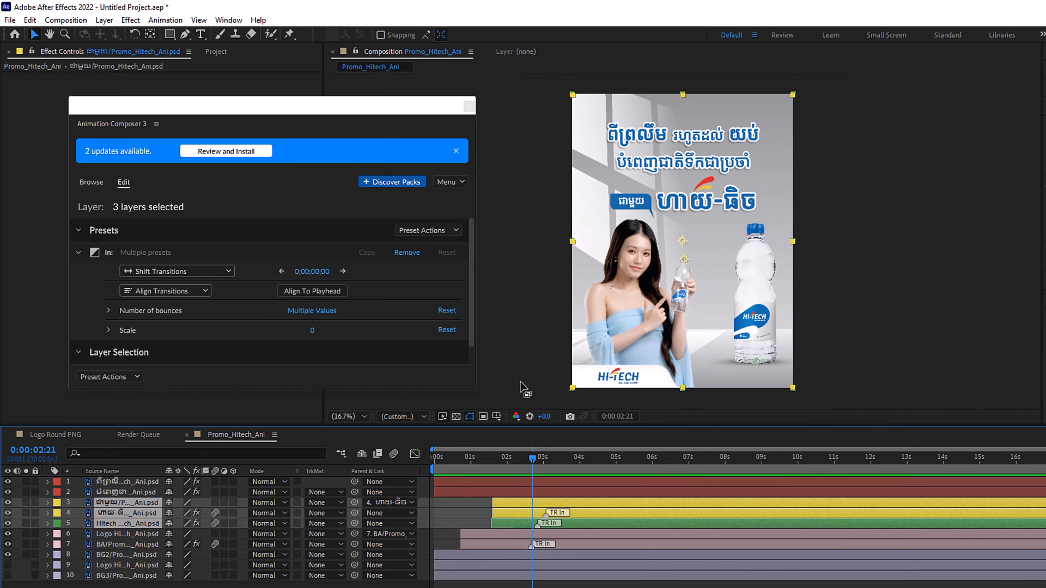
Close Animation Composer and play the whole poster animation from the start
click(468, 108)
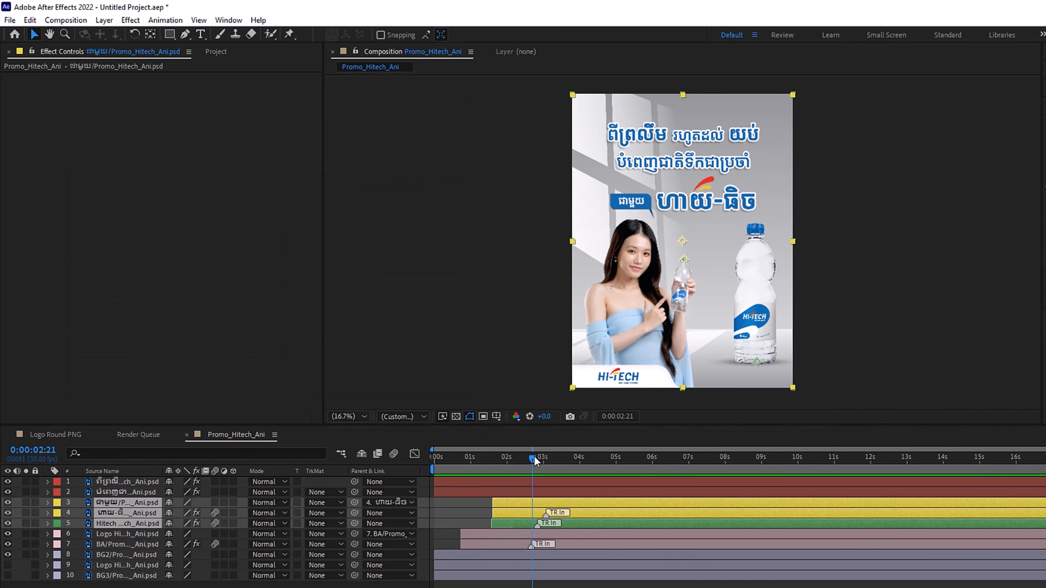
drag(534, 456, 430, 464)
key(space)
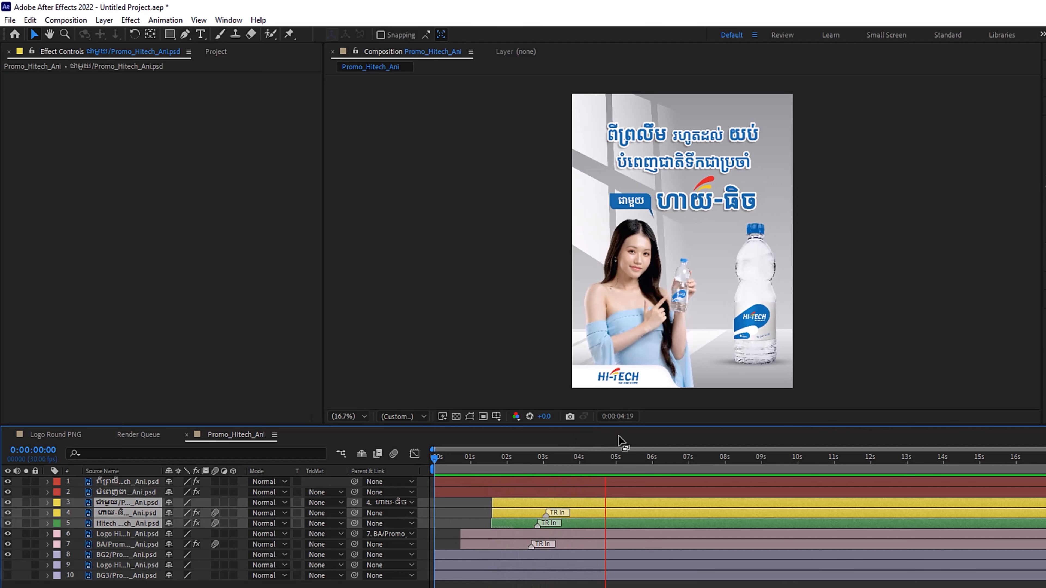
key(space)
drag(551, 458, 516, 460)
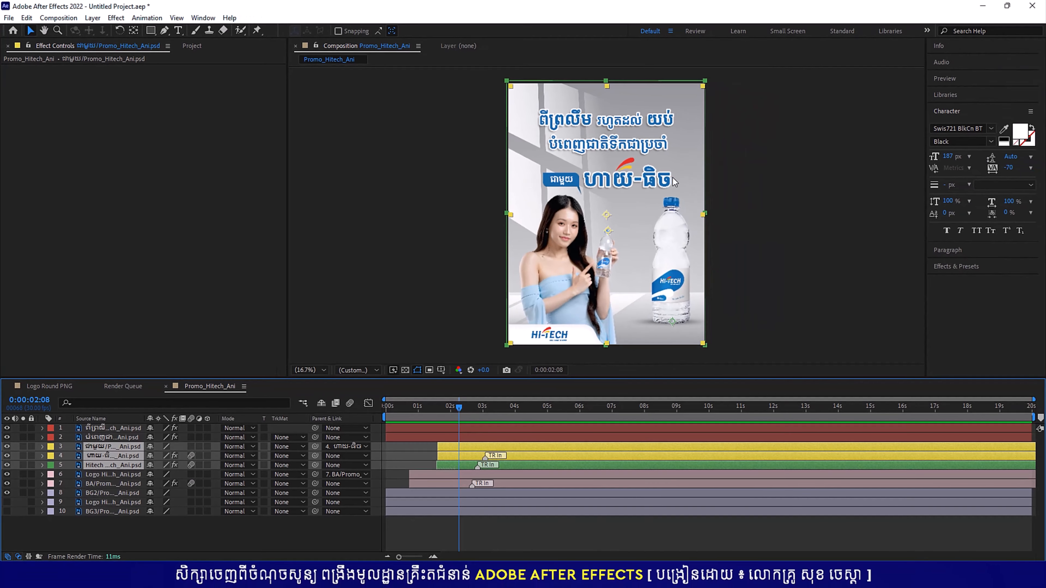
Apply the Wiggle - position preset to the ហាយ-ធិច layer through FX Console and play it back
click(414, 533)
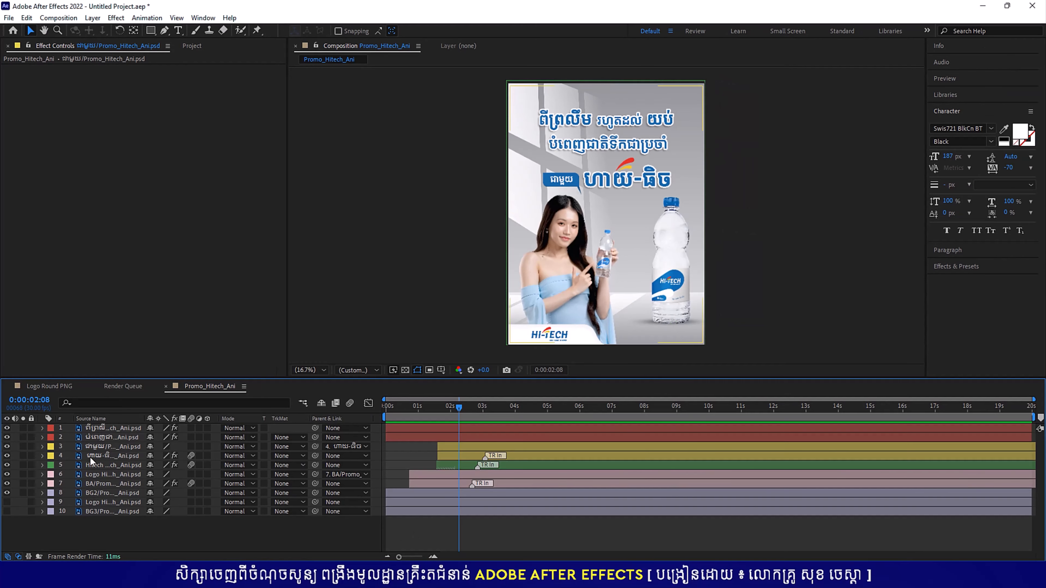
click(99, 455)
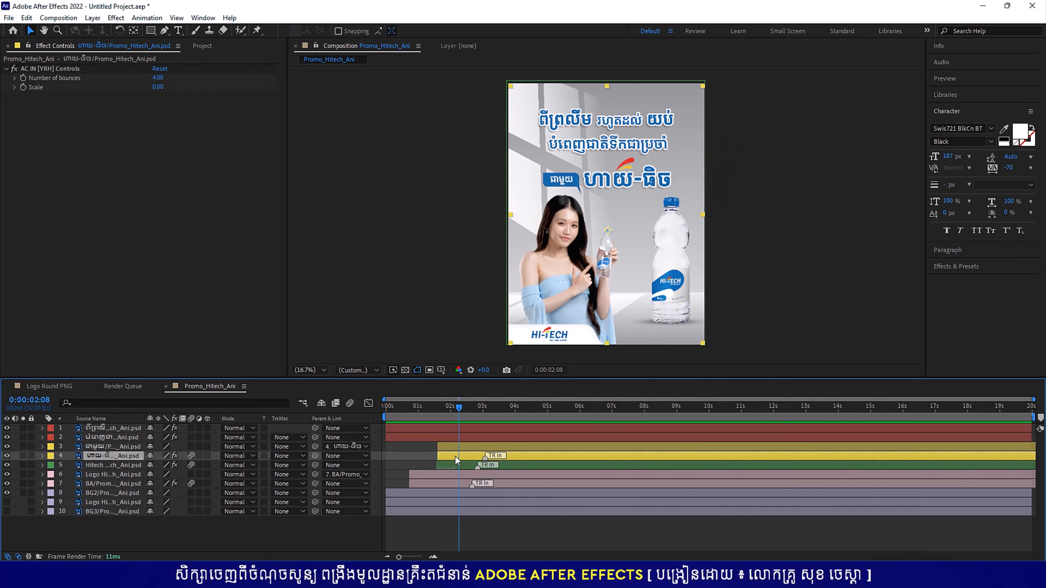
key(ctrl+space)
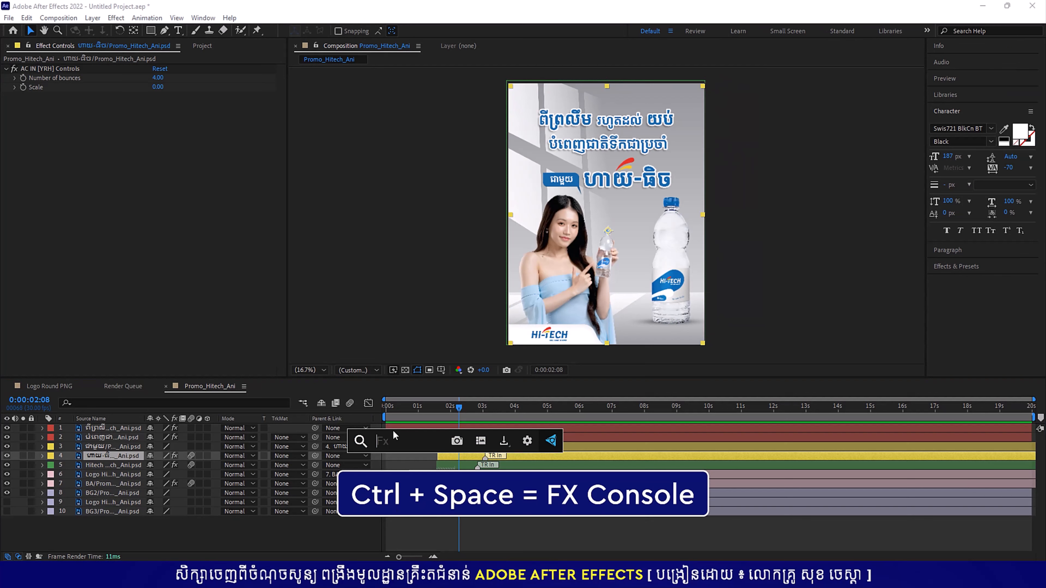
text(wig)
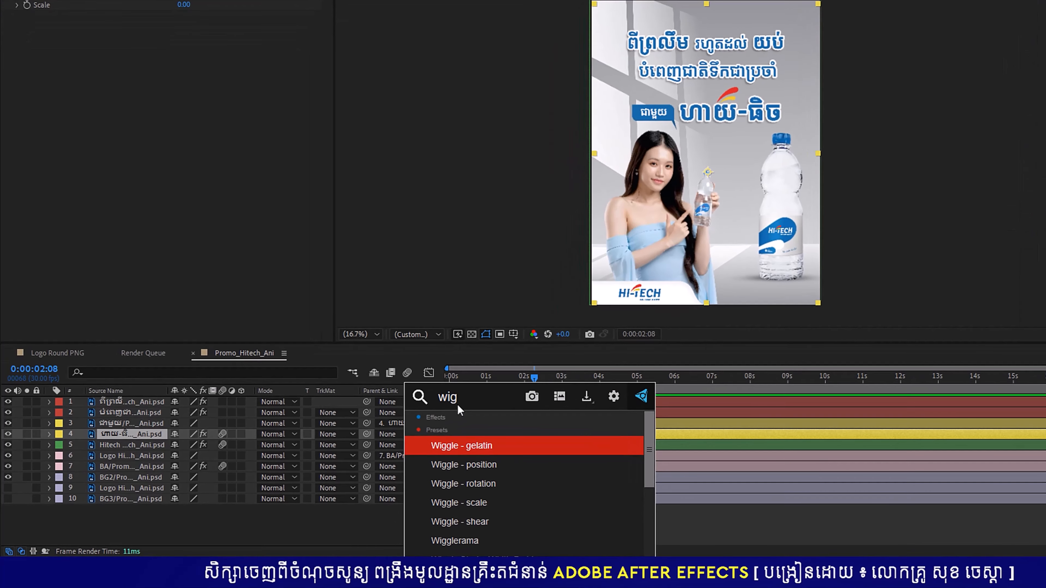
click(482, 465)
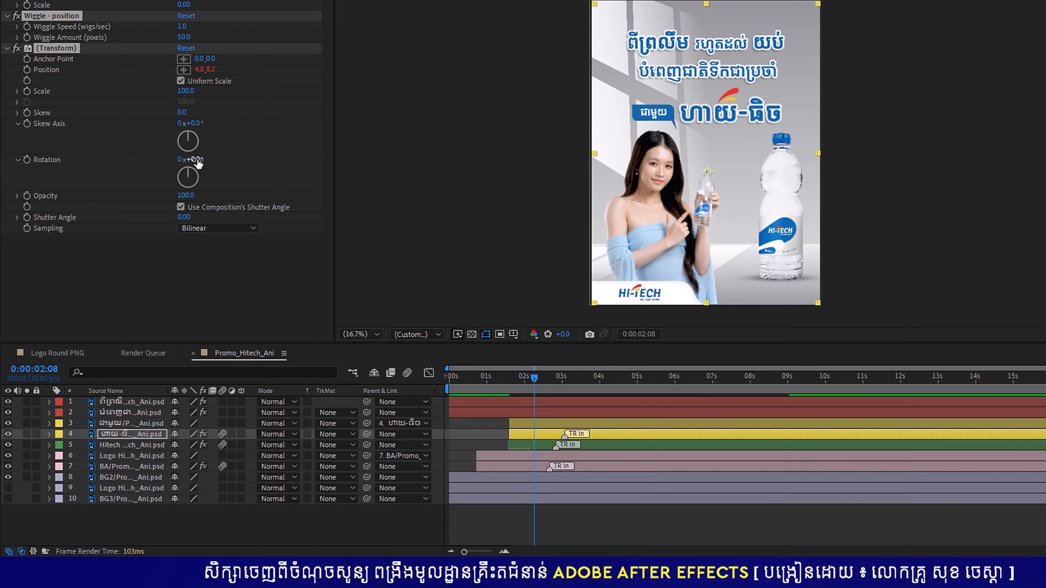
click(503, 378)
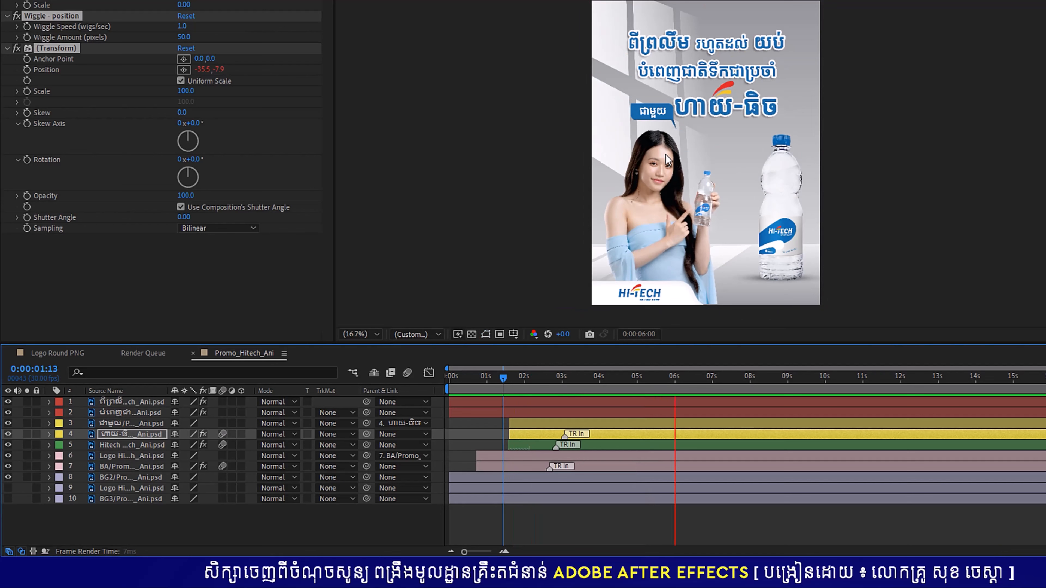
key(space)
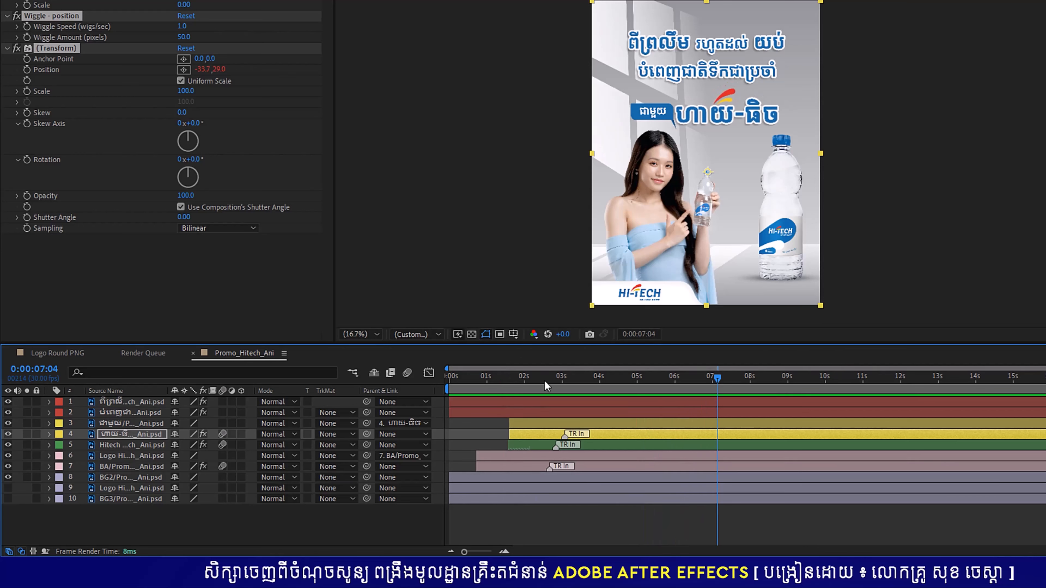
Apply the Wiggle - position preset to the ជាមួយ layer through FX Console
click(527, 425)
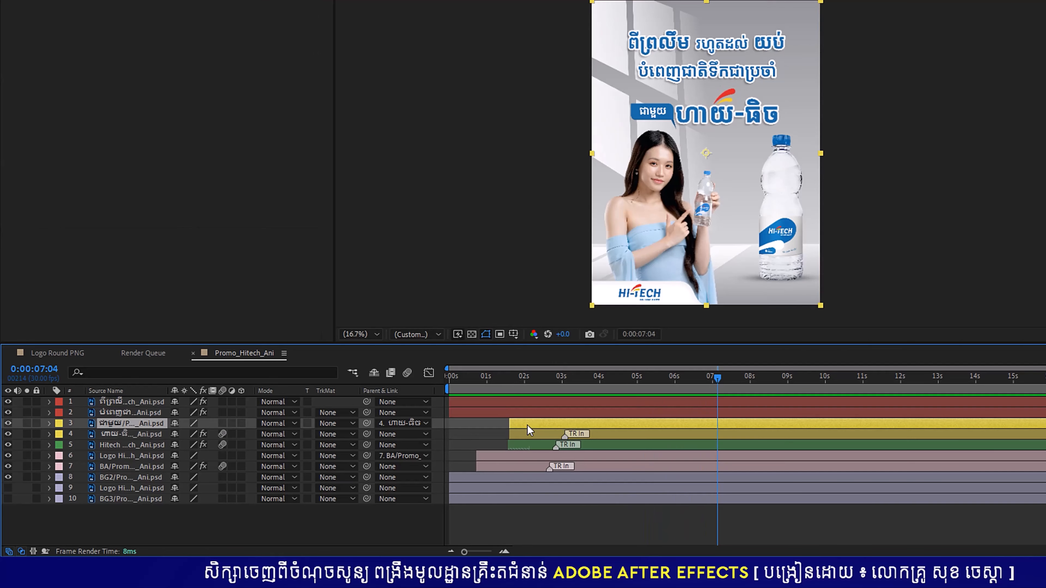
key(ctrl+space)
text(wi)
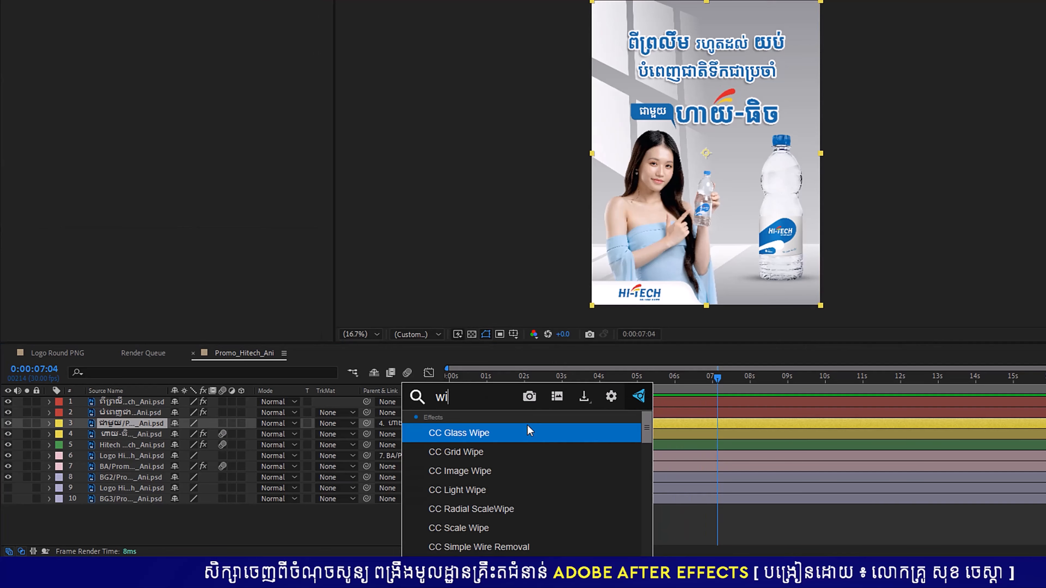
text(g)
click(480, 464)
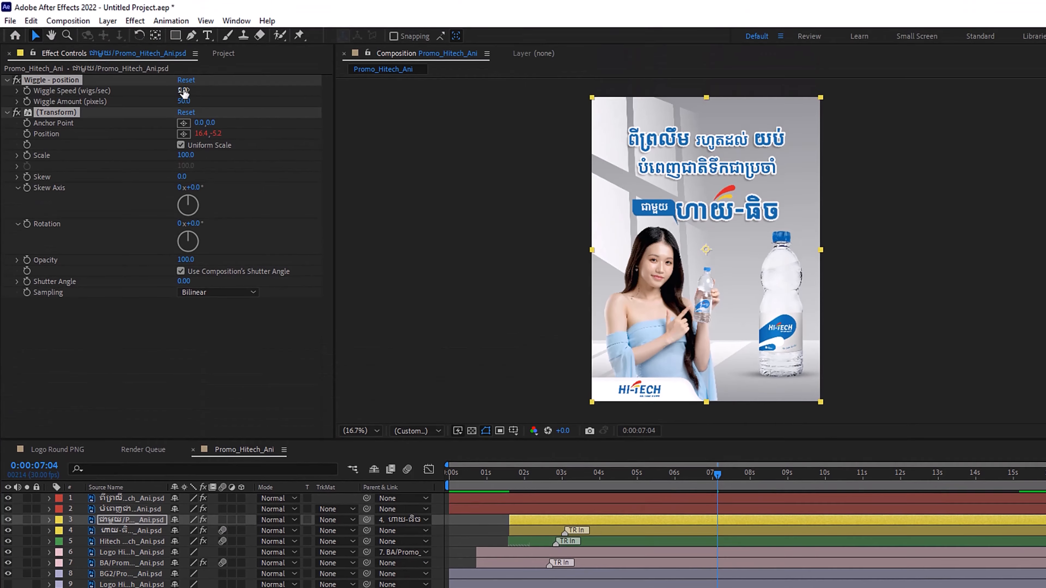
Set the ជាមួយ layer's Wiggle Speed to 0.6 and Wiggle Amount to 30 pixels, and play back the motion
click(183, 91)
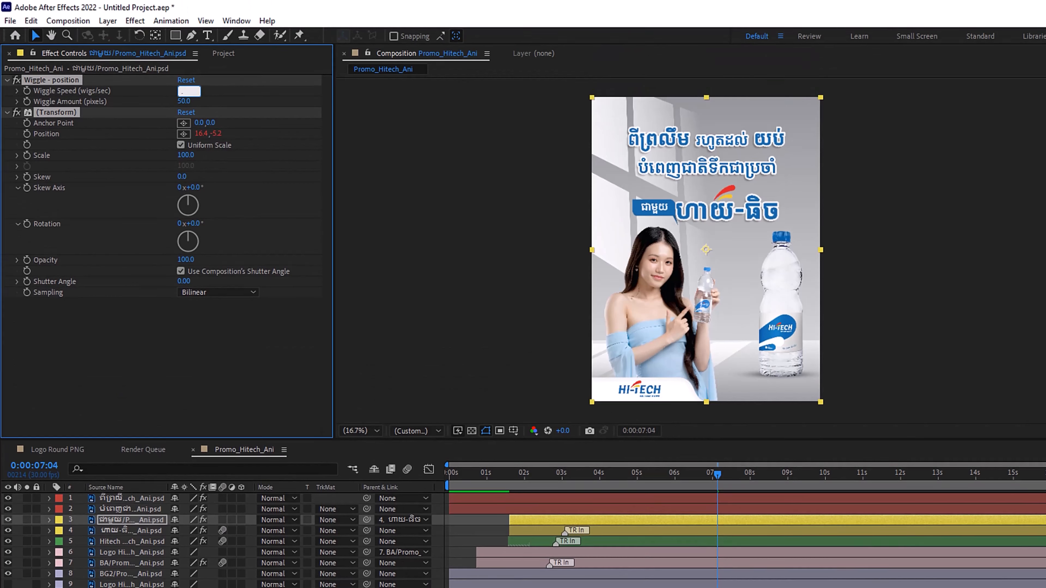
key(Return)
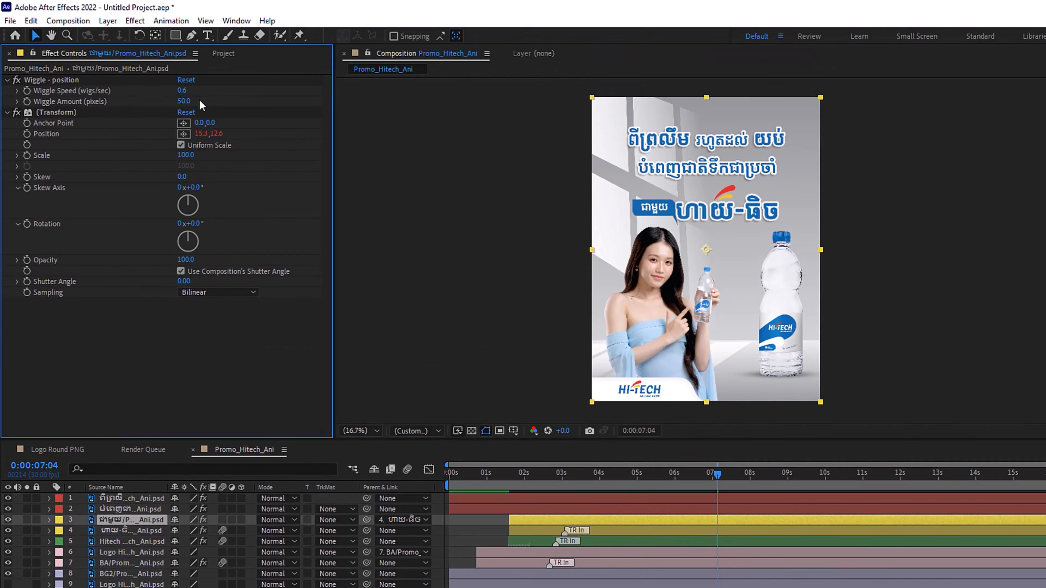
click(183, 102)
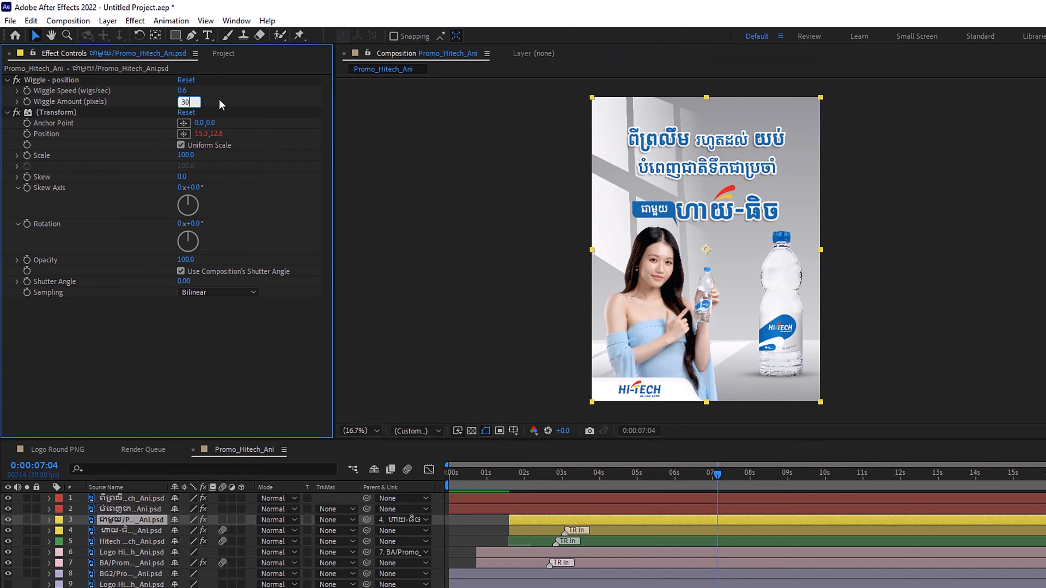
key(Return)
click(501, 488)
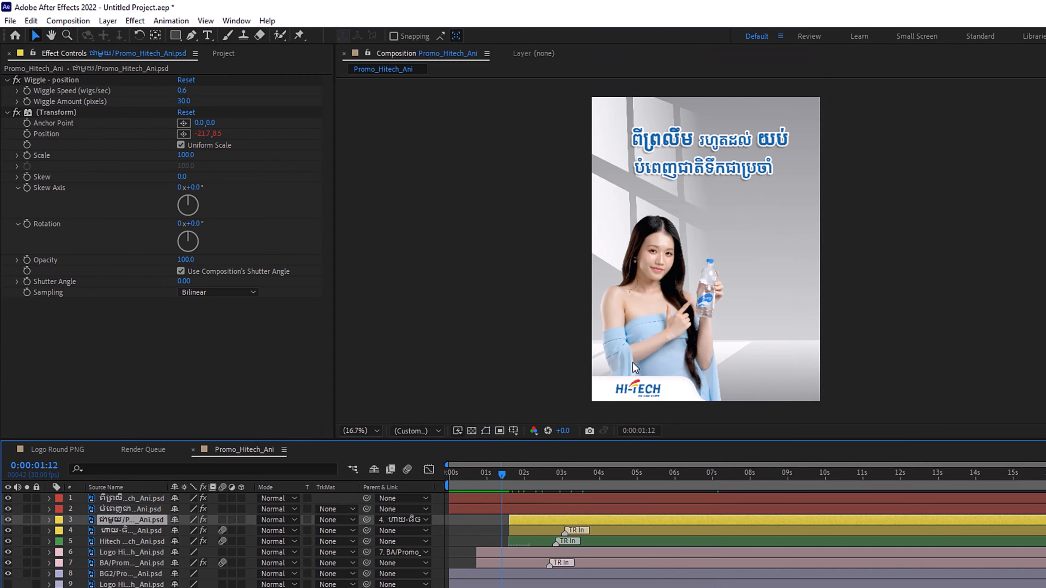
key(space)
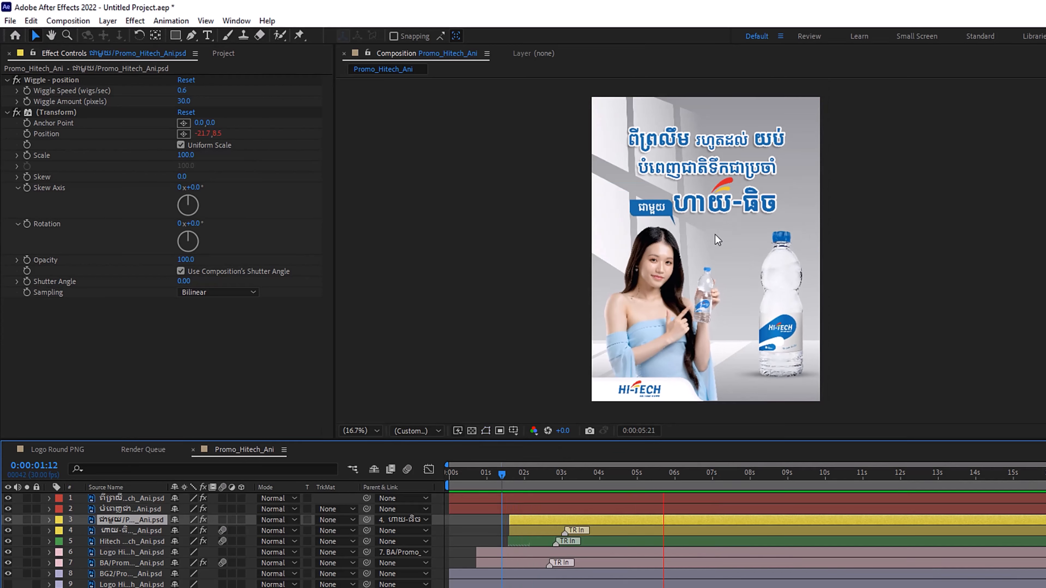
Set the ហាយ-ធិច layer's Wiggle Amount to 40 pixels and Wiggle Speed to 0.8, and play back the motion
click(609, 531)
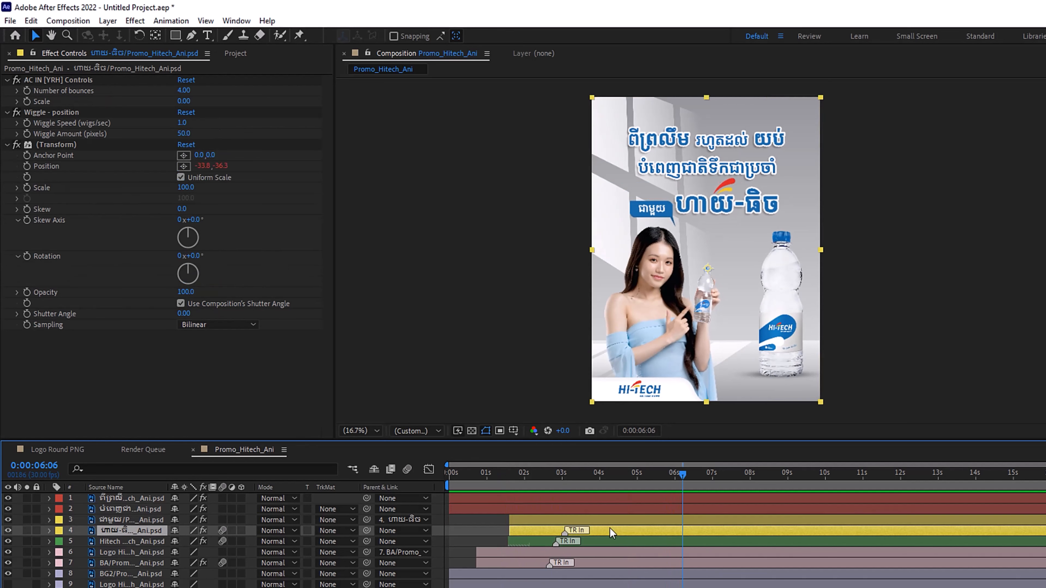
click(184, 134)
key(Return)
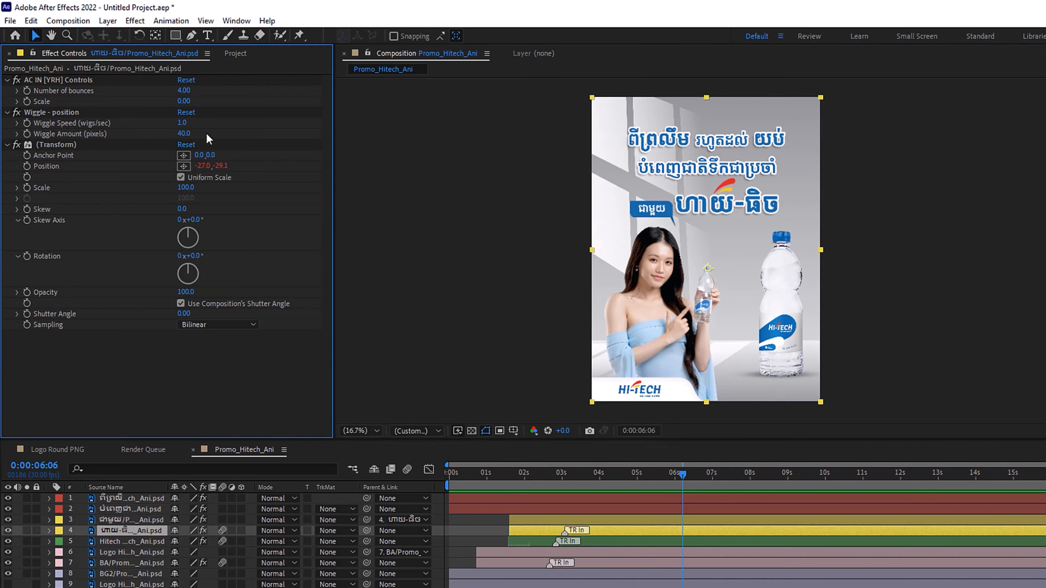
click(181, 122)
text(.)
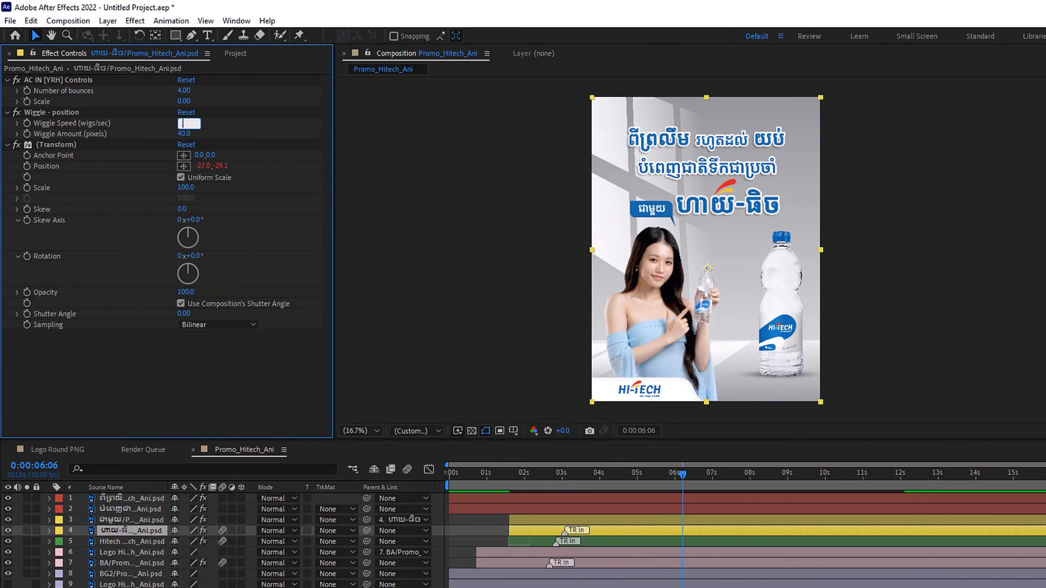
text(8)
key(Return)
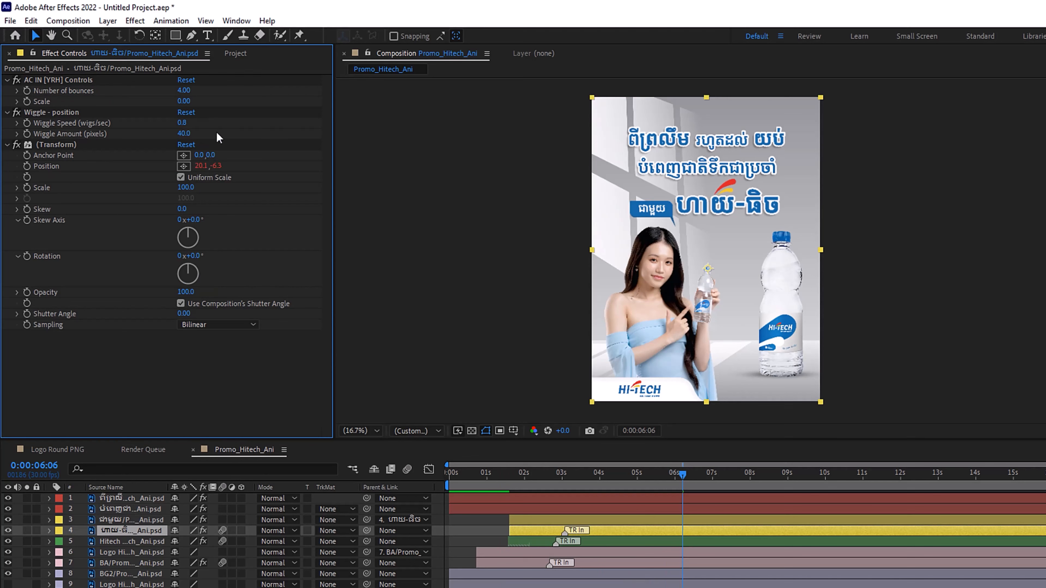
click(504, 474)
key(space)
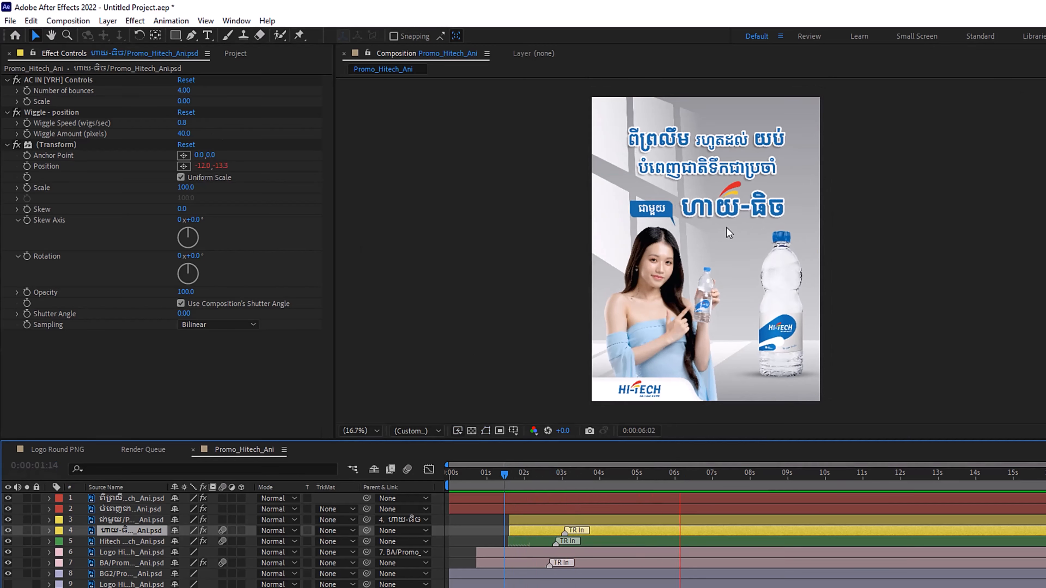
key(space)
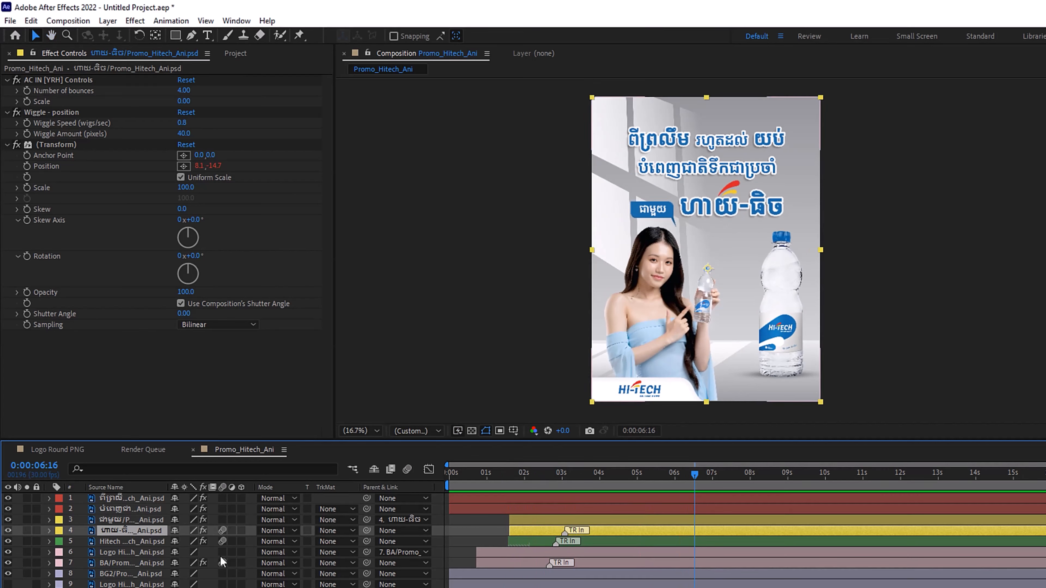
Apply the Wiggle - scale preset to the woman's BA layer through FX Console and enable Uniform Scale in its Transform effect
click(120, 562)
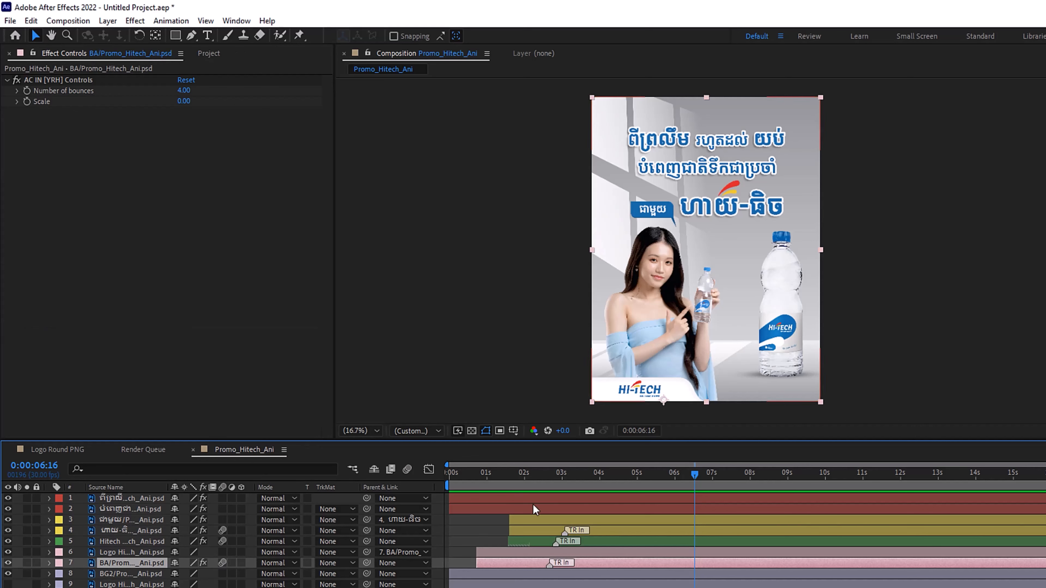
drag(532, 483, 508, 482)
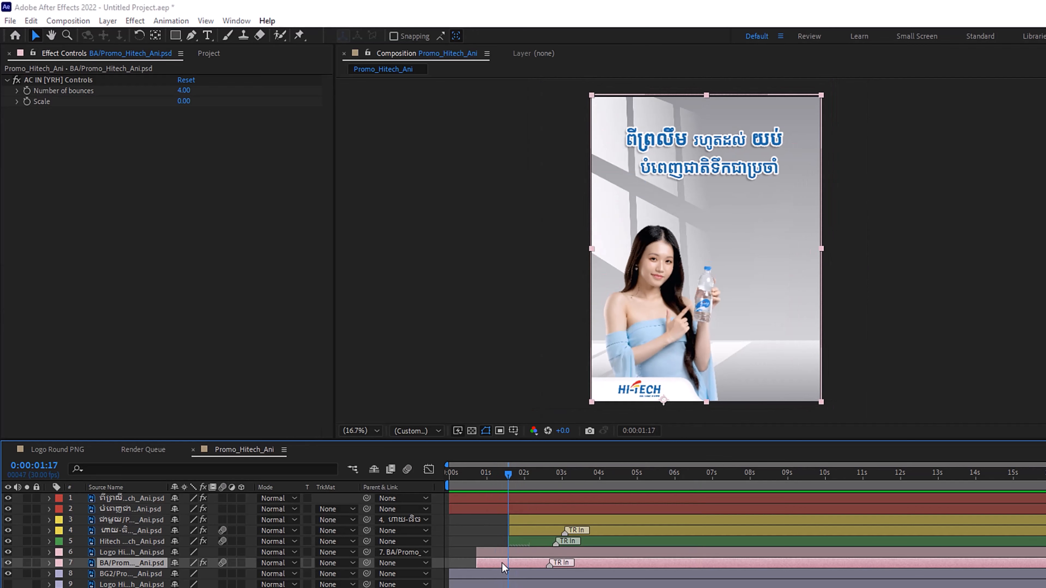
key(ctrl+space)
text(wig)
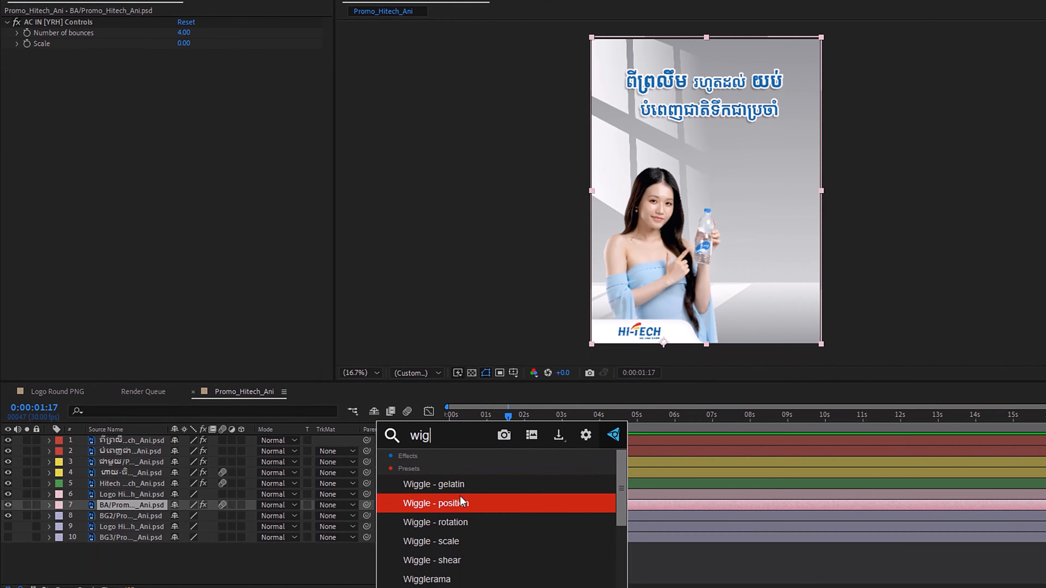
click(443, 539)
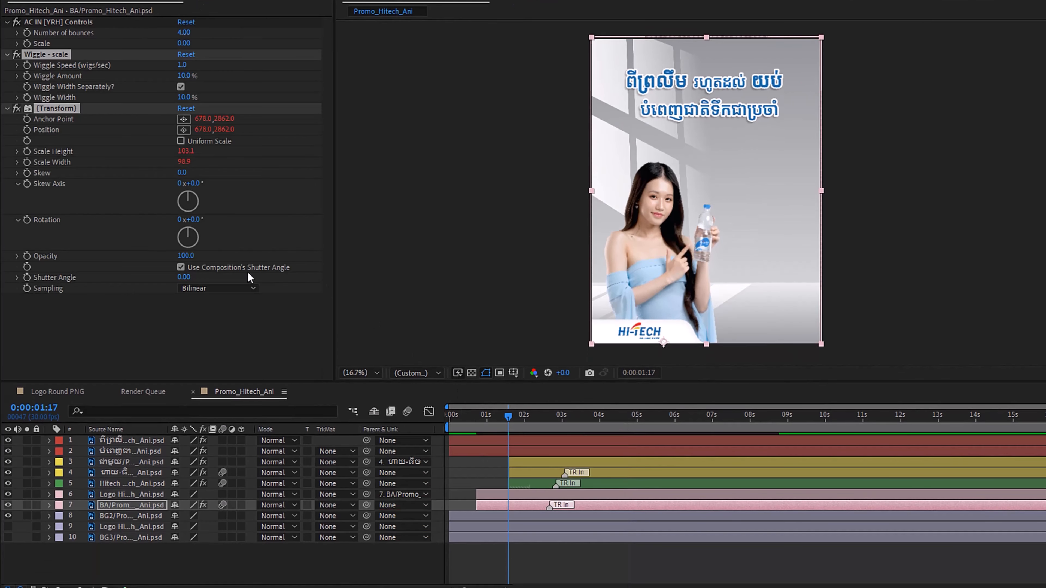
click(180, 141)
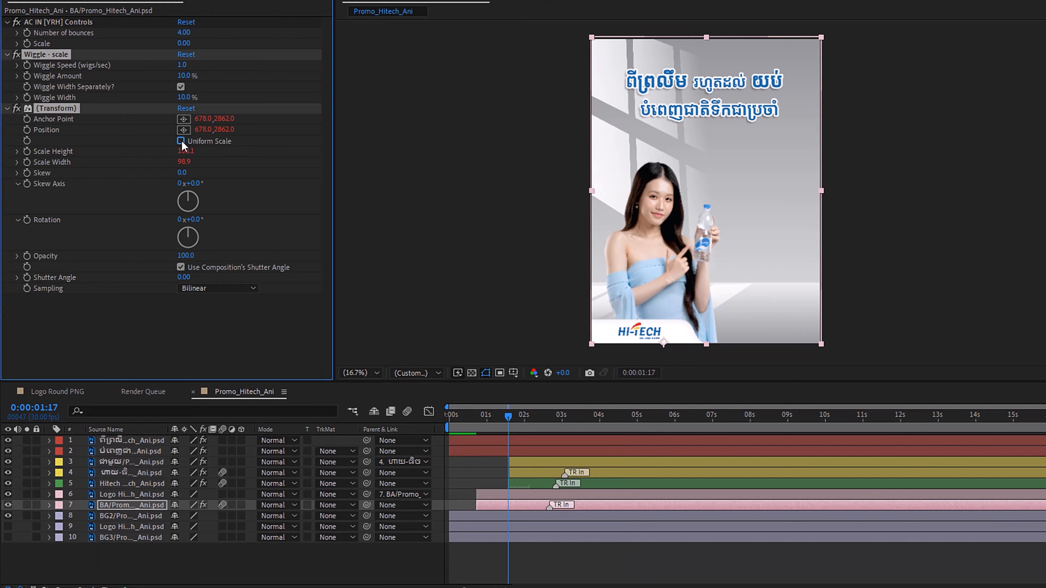
Play the animation from near the start to check the woman's scale wiggle
drag(508, 416, 457, 420)
key(space)
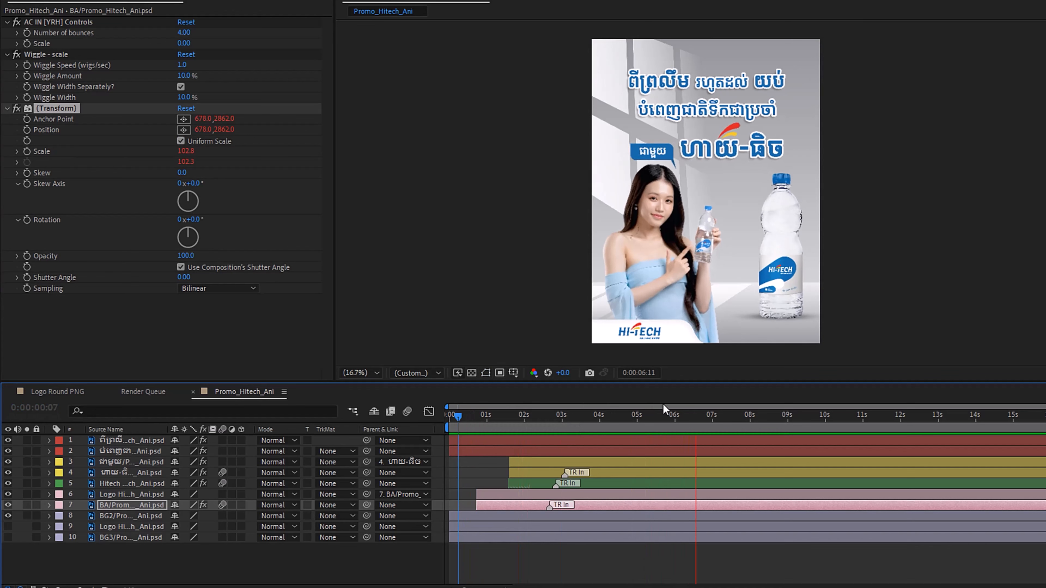
key(space)
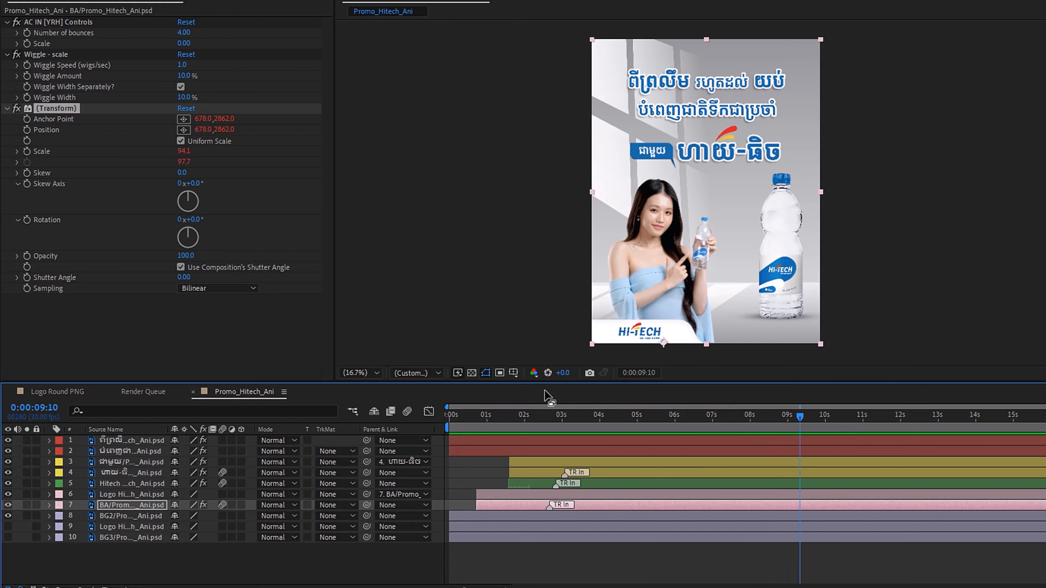
Move the hidden Logo Hitech and BG3 layers together to the top of the layer stack
drag(547, 382, 547, 300)
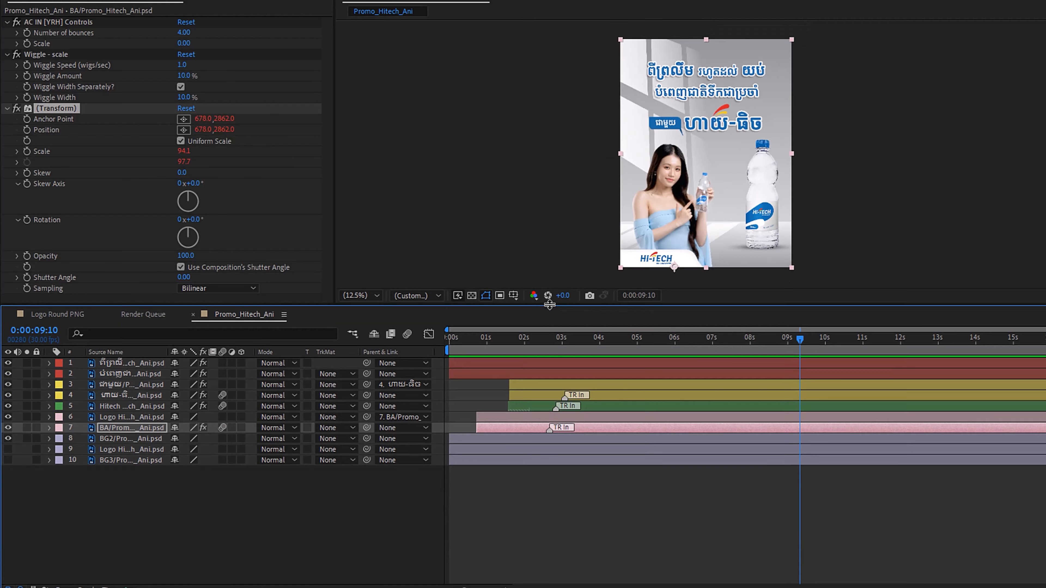
click(178, 513)
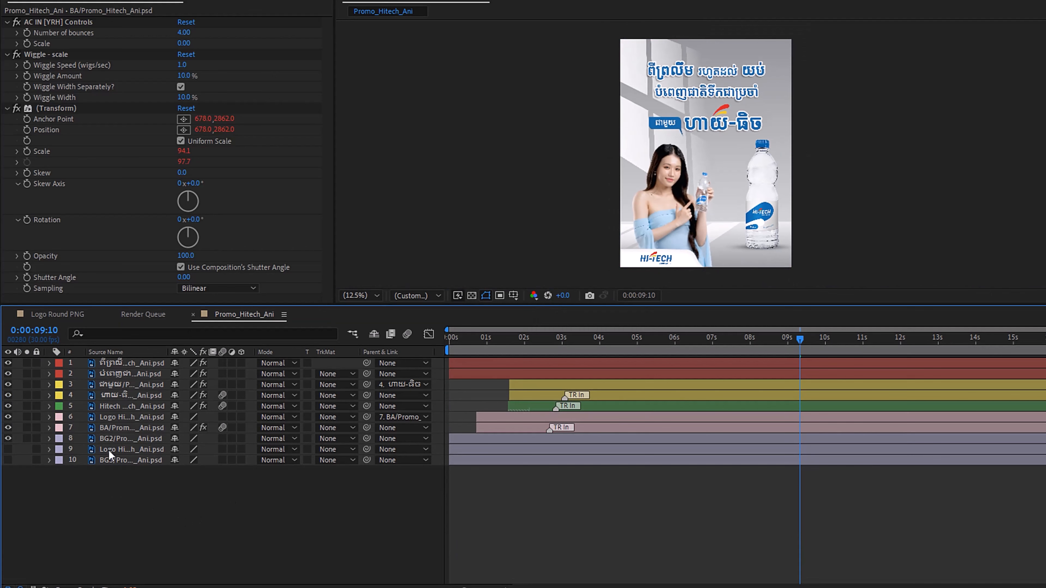
click(121, 454)
shift+click(125, 460)
drag(124, 452, 122, 358)
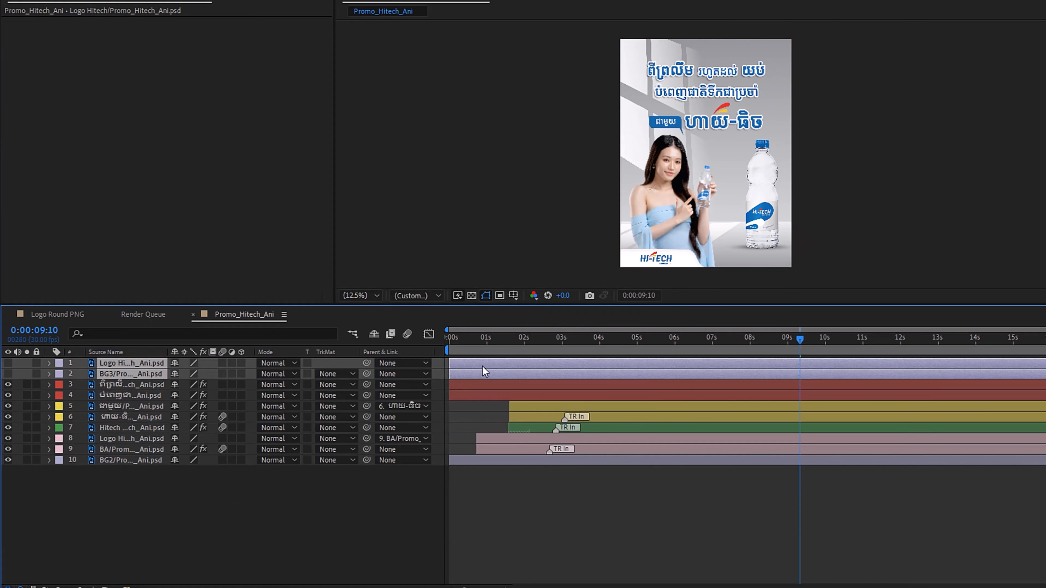
Shift the top Logo Hitech and BG3 layers to start at about 6.5 seconds and make both visible
drag(487, 363, 731, 363)
click(8, 374)
click(8, 363)
click(8, 363)
drag(8, 366, 8, 374)
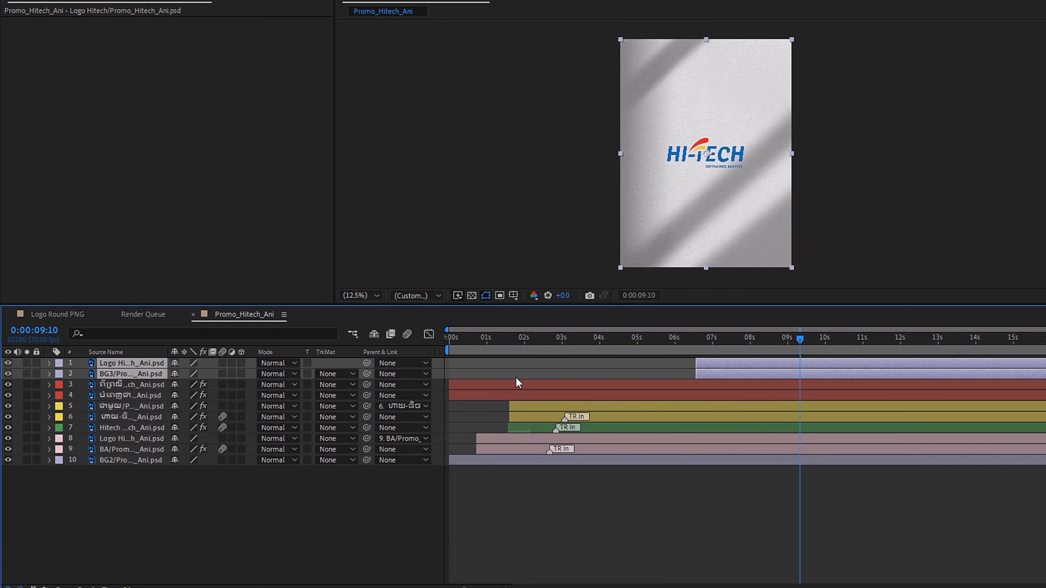
Play the poster animation from near the start and enlarge the composition preview
drag(571, 340, 452, 369)
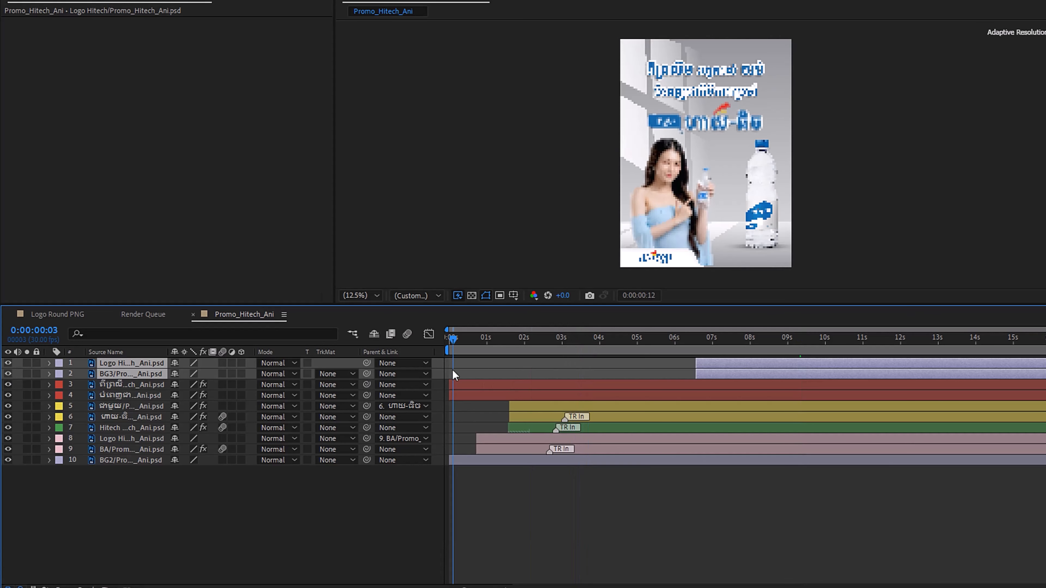
key(space)
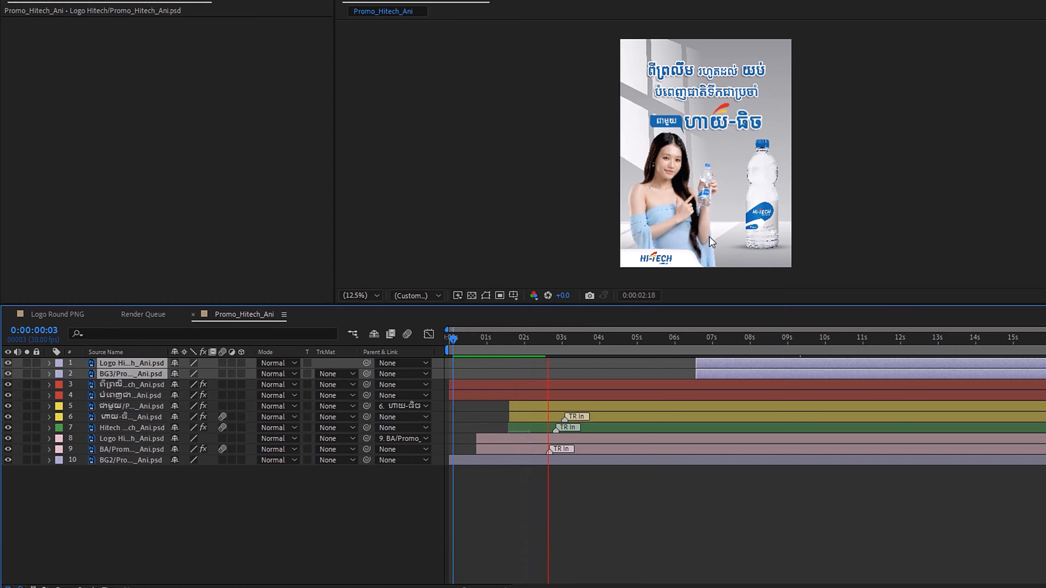
key(space)
drag(639, 305, 638, 377)
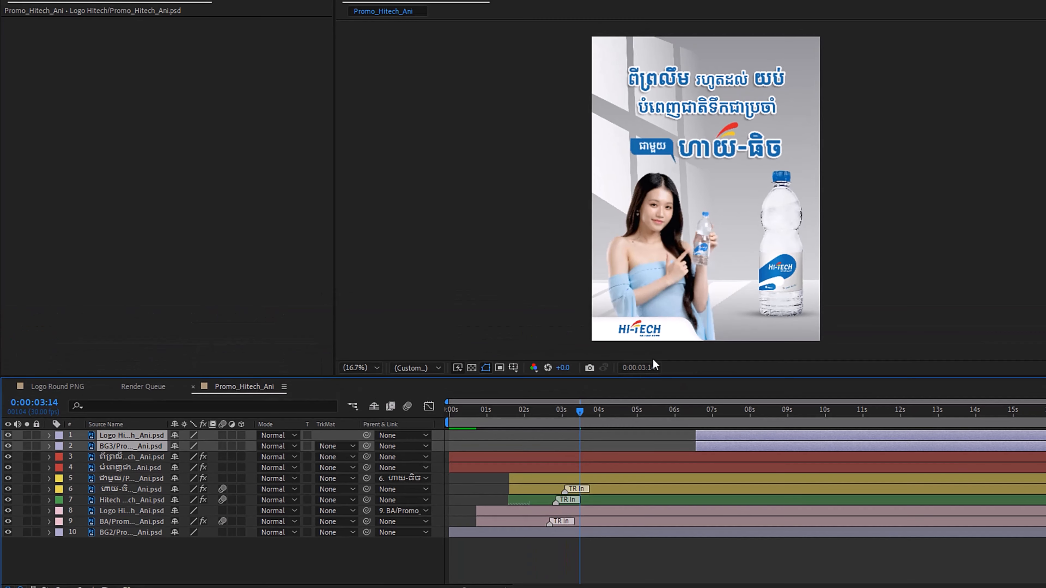
Apply the CC Light Sweep effect to the Hitech Water bottle layer through FX Console
click(157, 501)
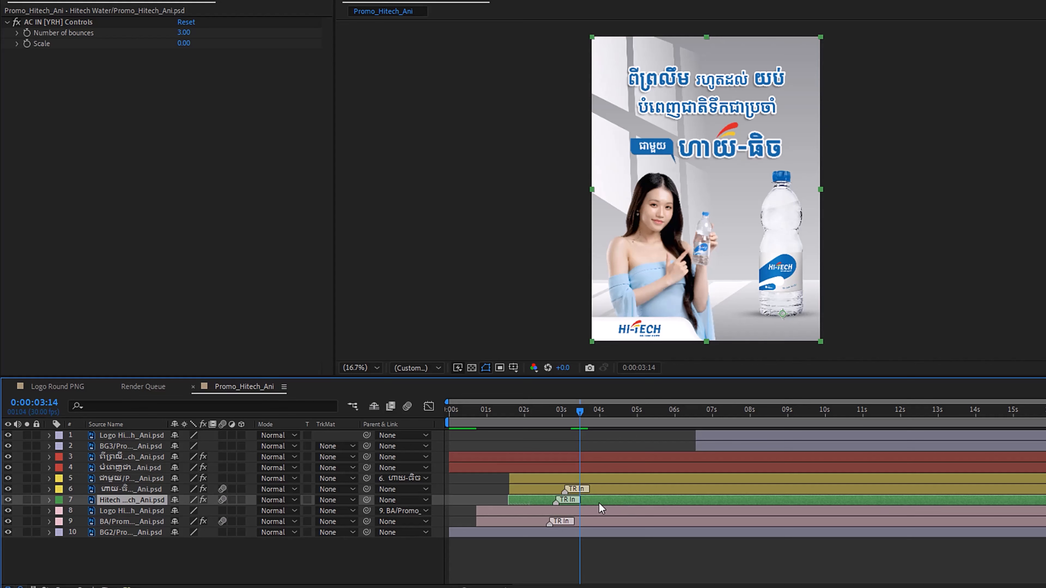
key(ctrl+space)
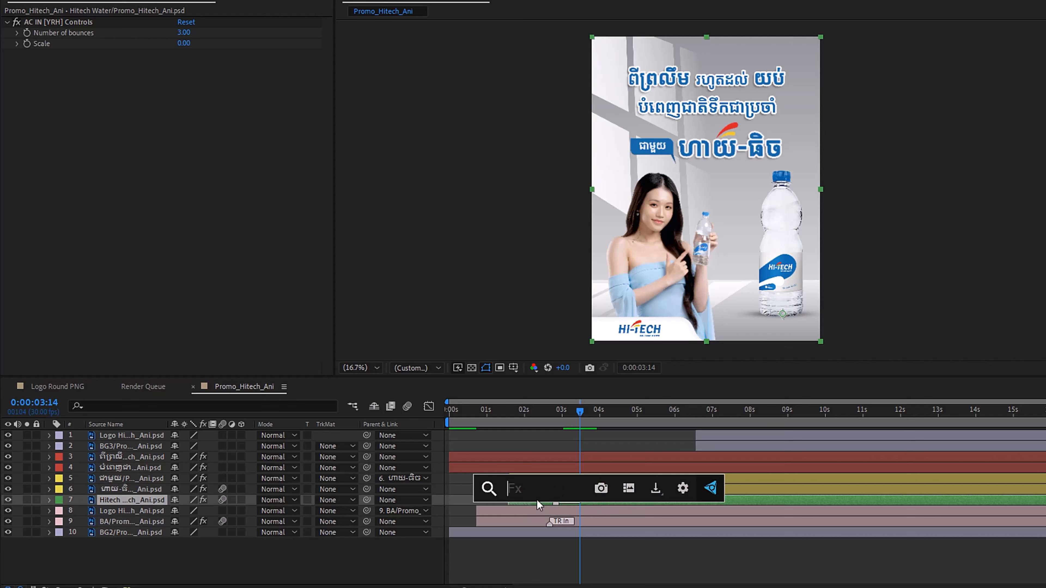
text(cc li)
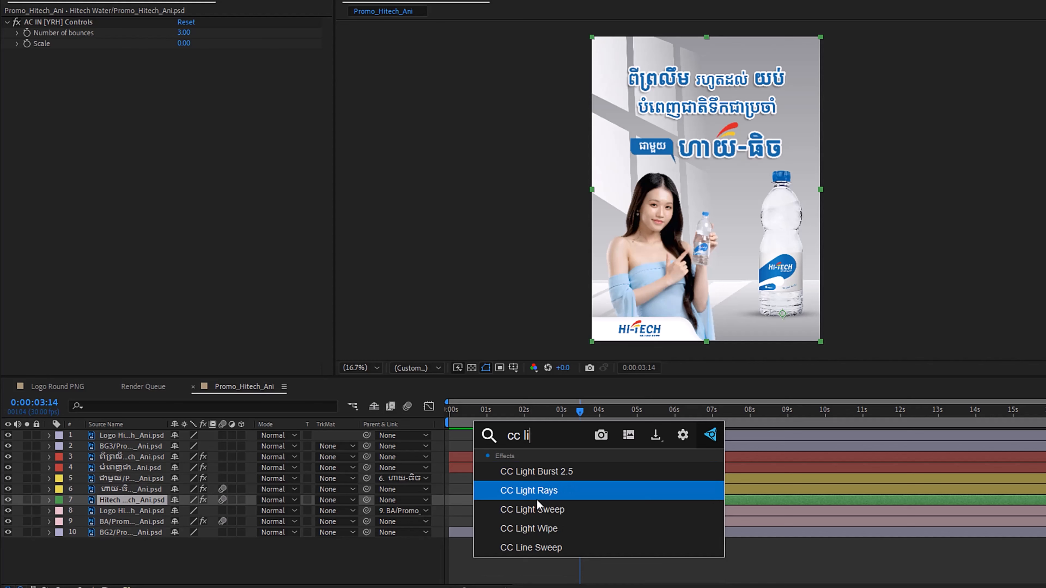
click(572, 510)
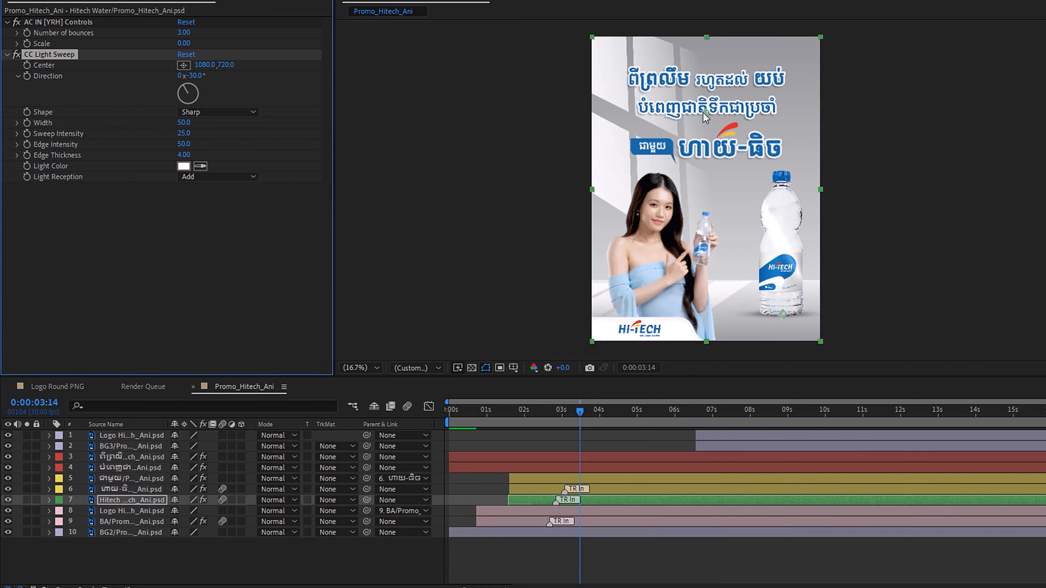
Set the bottle's light sweep to Width 103, Sweep Intensity 14 and Edge Intensity 37, with its Center at about 504, 1218
drag(703, 112, 742, 166)
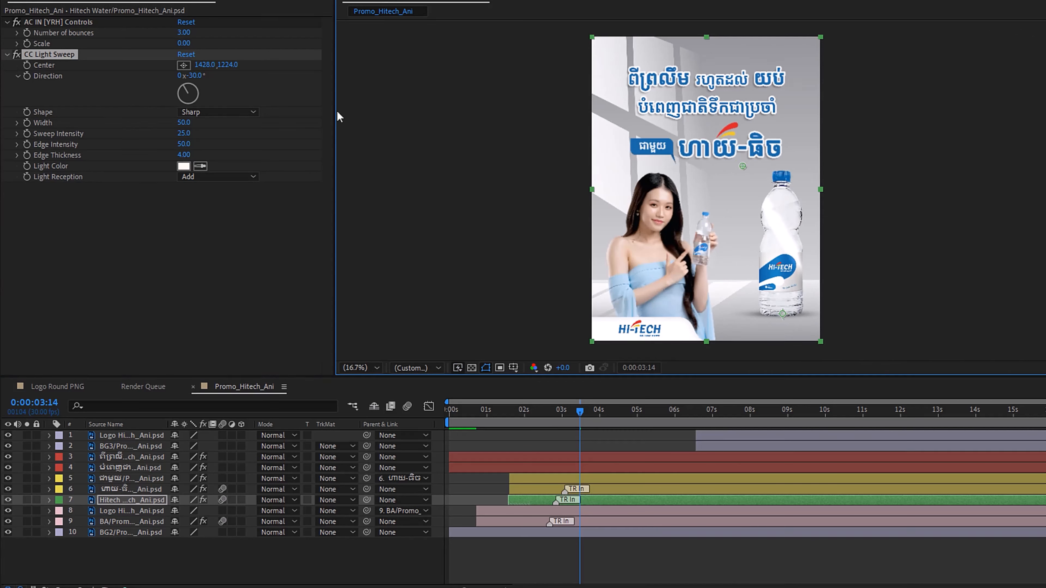
drag(192, 122, 216, 119)
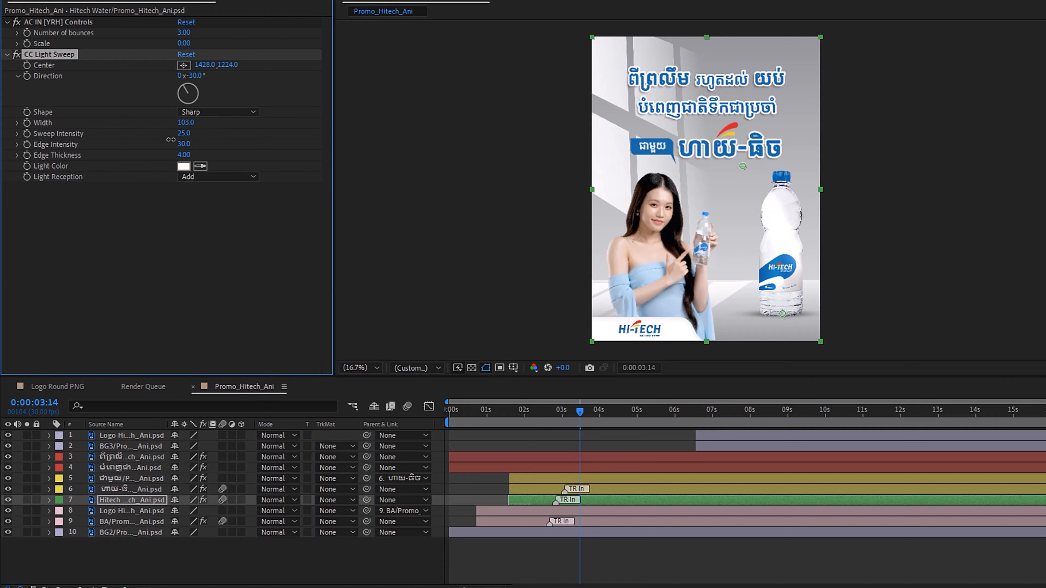
mouse_move(184, 131)
mouse_down()
mouse_move(162, 133)
mouse_move(176, 134)
mouse_up()
drag(742, 166, 651, 168)
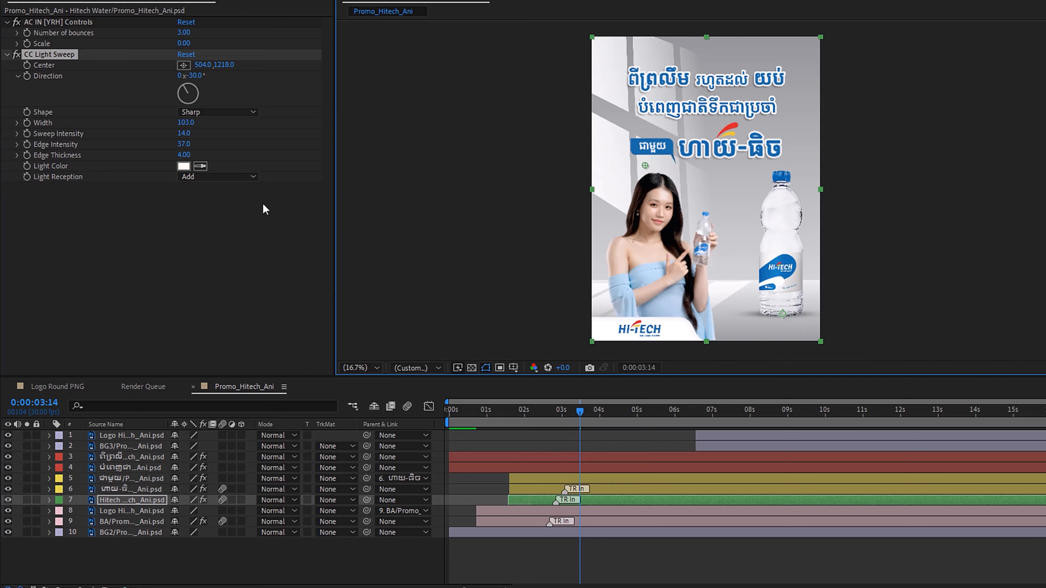
Keyframe the light sweep's Center from 504, 1218 at 0:00:02:06 to about 2166, 504 at 0:00:05:00
click(26, 64)
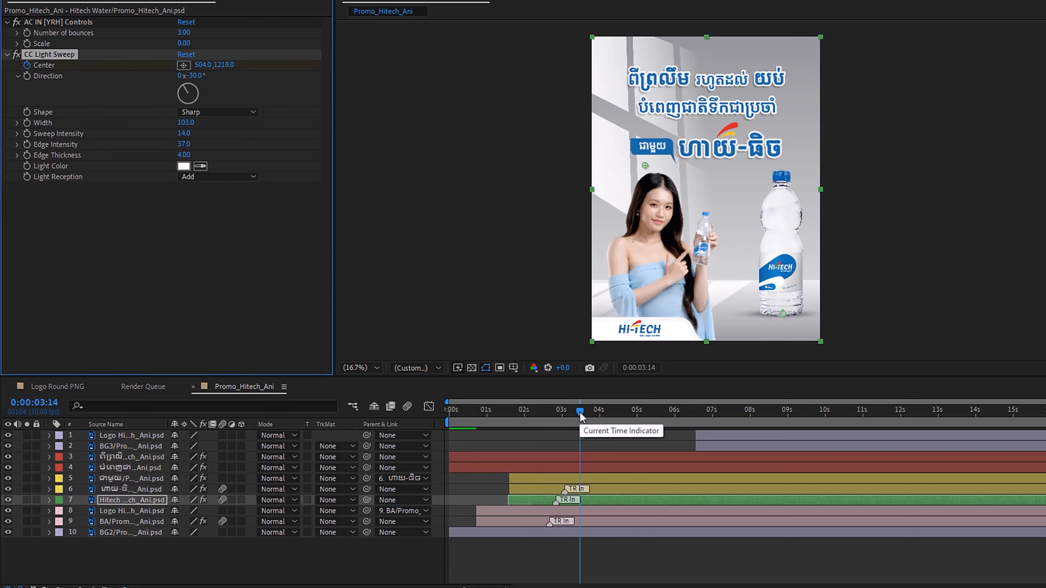
drag(580, 412, 530, 418)
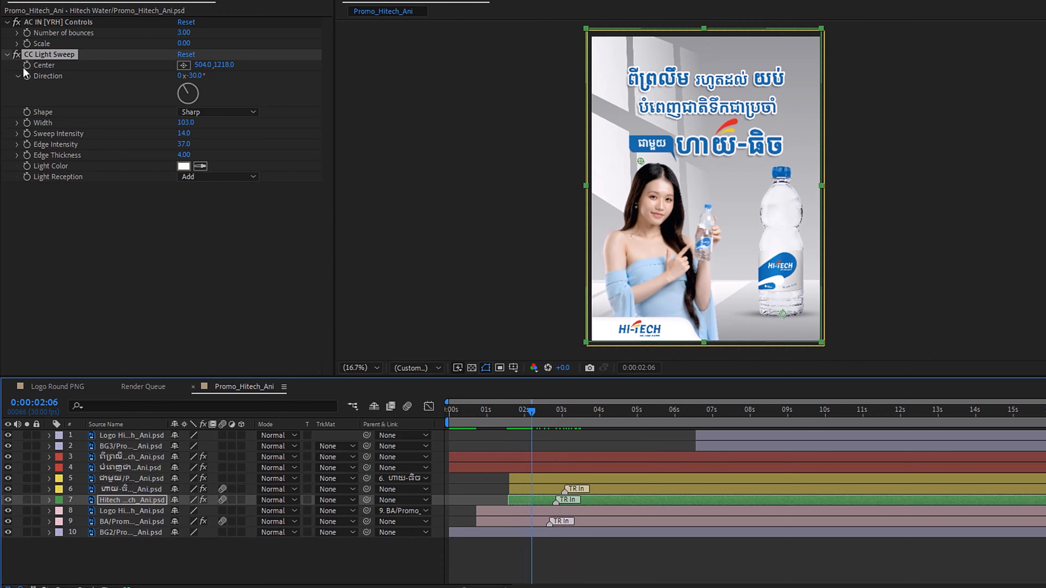
click(27, 65)
click(537, 408)
drag(537, 408, 636, 431)
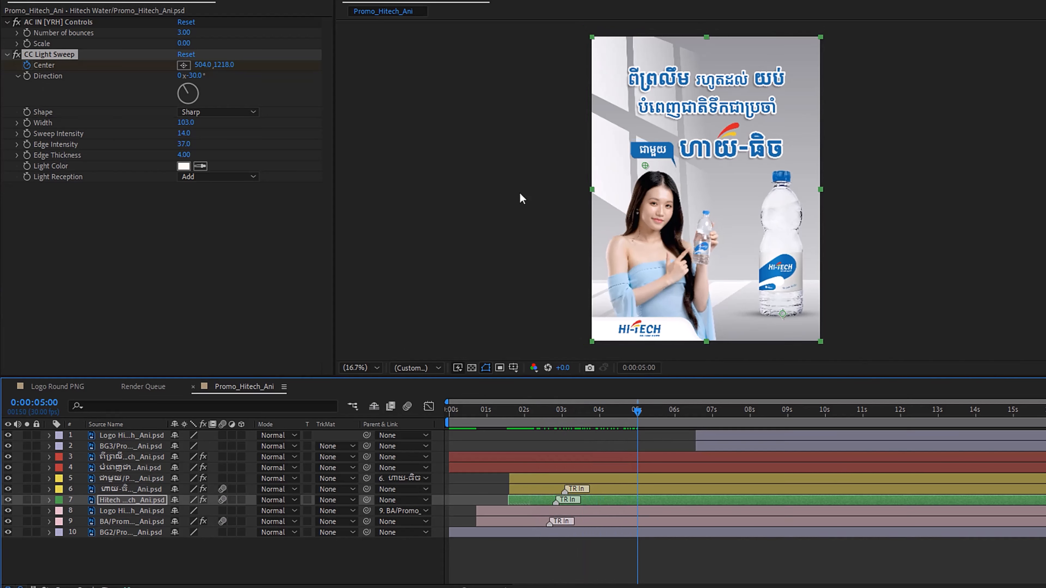
drag(645, 166, 795, 101)
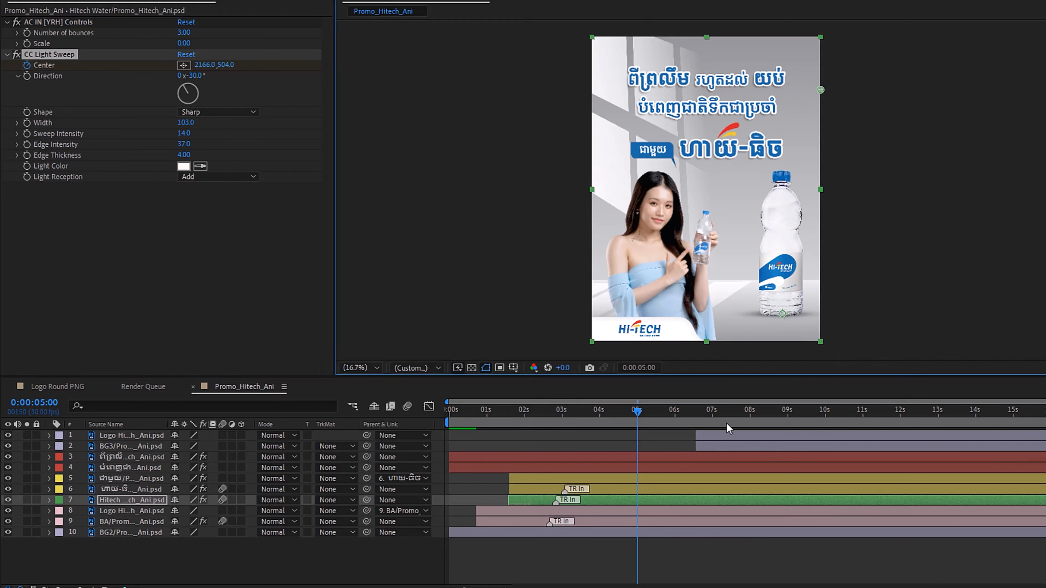
Reveal the bottle layer's keyframes in the timeline and play back the light sweep from about 0:00:01:27
key(u)
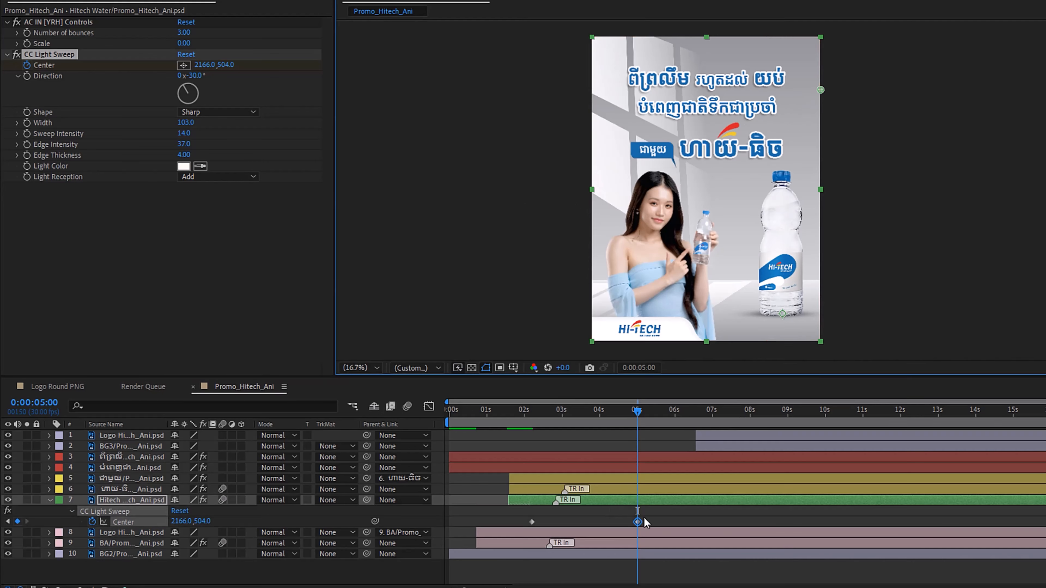
drag(637, 412, 520, 411)
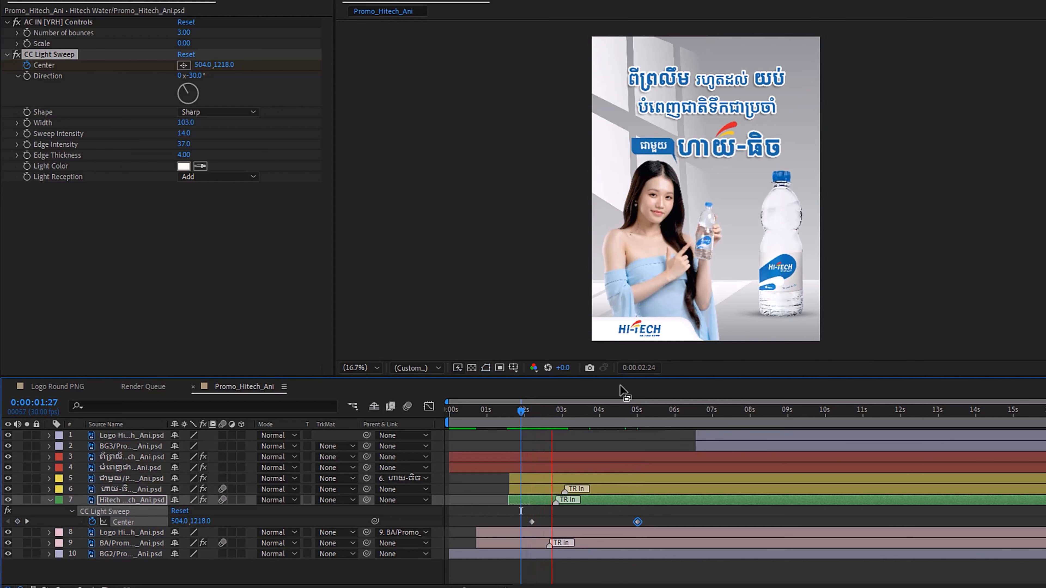
click(660, 523)
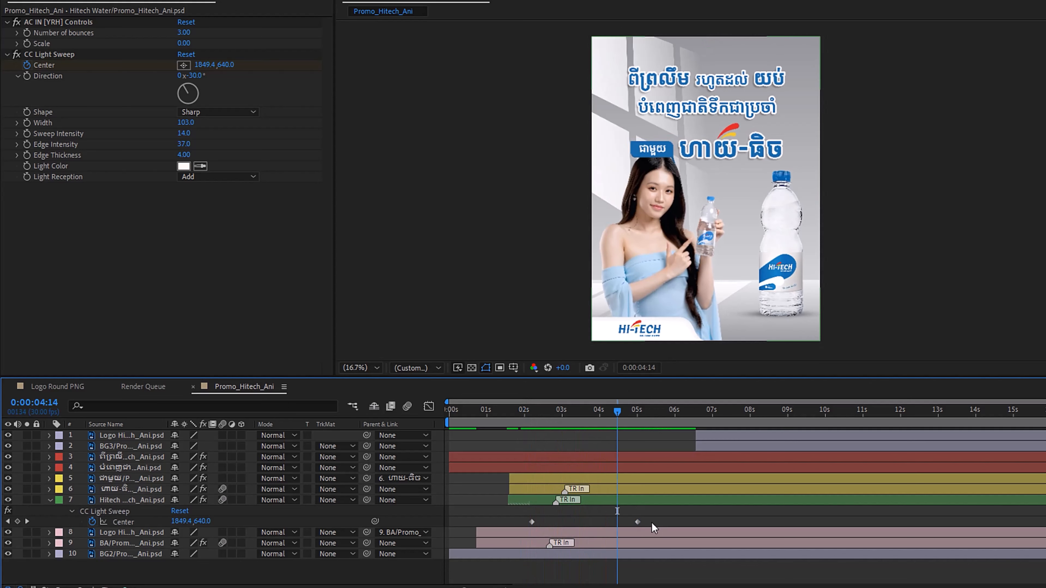
Move the bottle light sweep's last Center keyframe to about 0:00:04:11 and play back the faster sweep from 0:00:01:08
drag(659, 525, 522, 508)
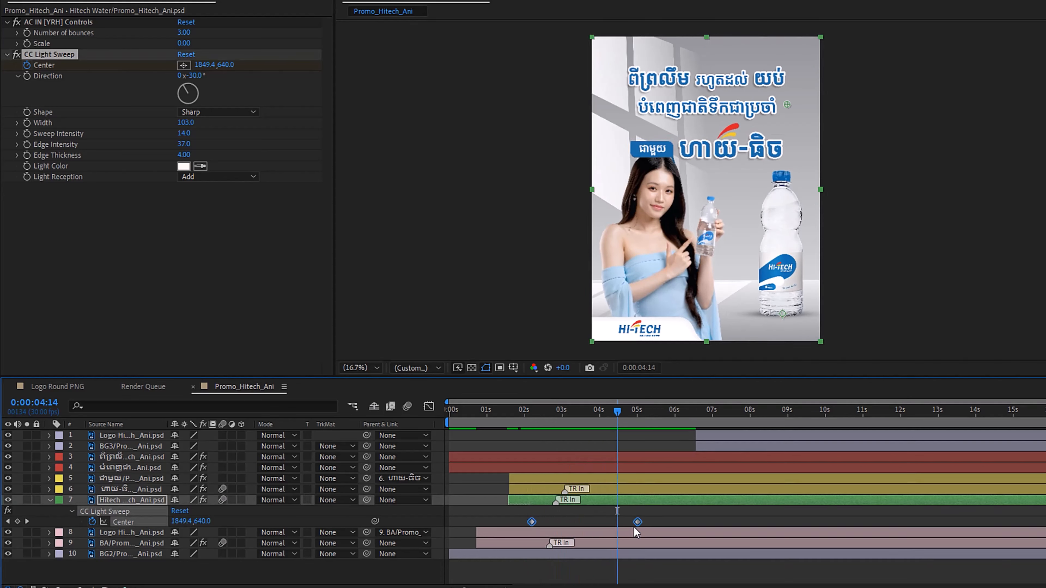
drag(636, 523, 611, 522)
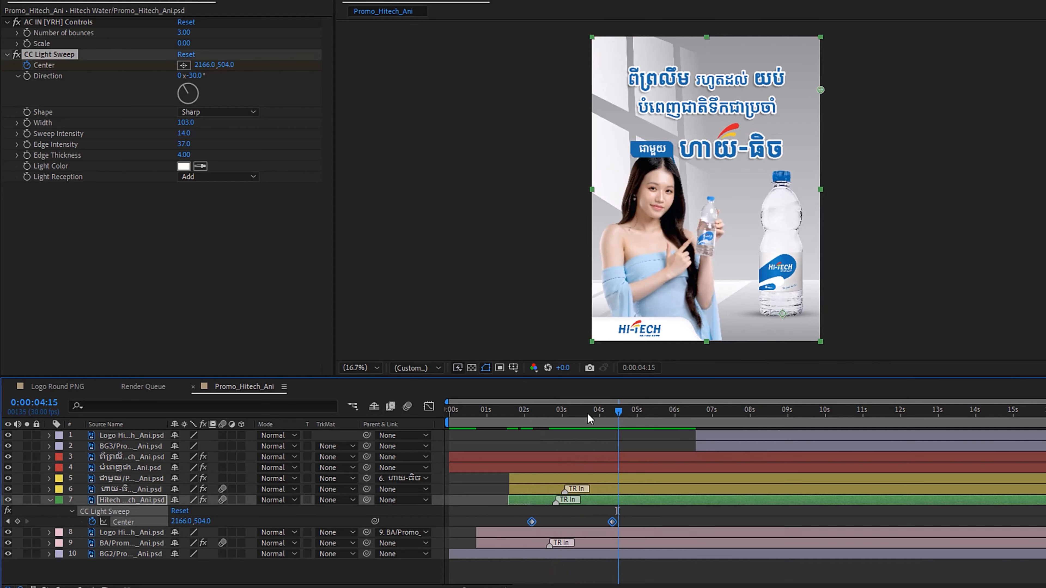
drag(587, 412, 499, 429)
key(space)
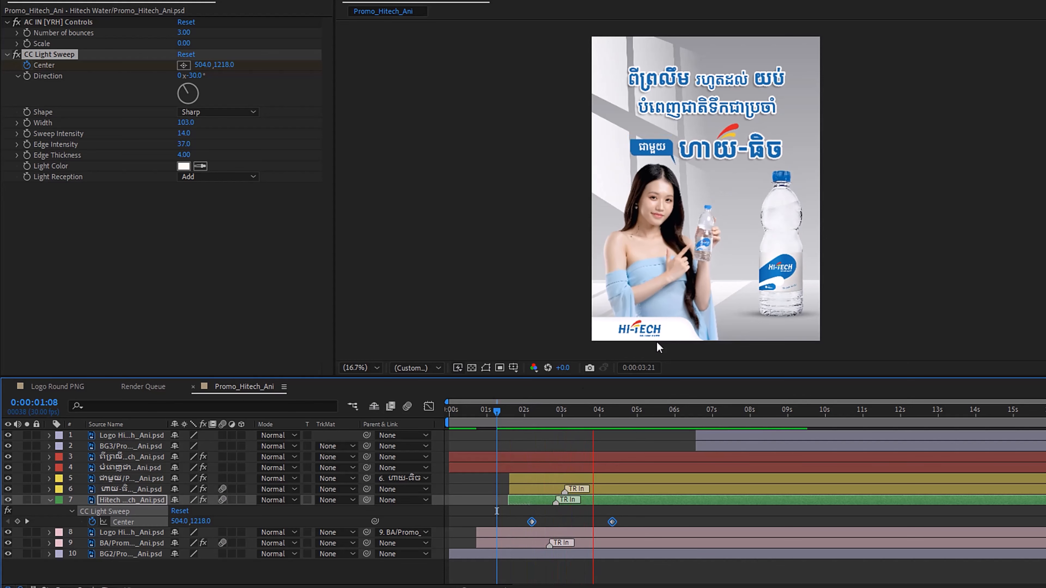
key(space)
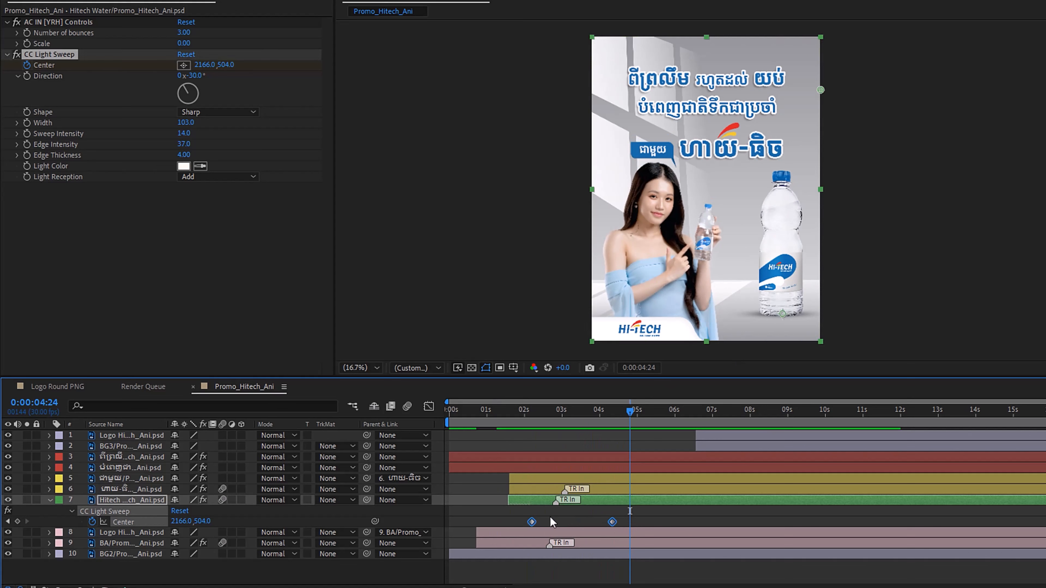
Paste a copy of the light sweep's two Center keyframes at 0:00:04:11 to repeat the sweep, and play back from 0:00:02:05
drag(630, 413, 613, 416)
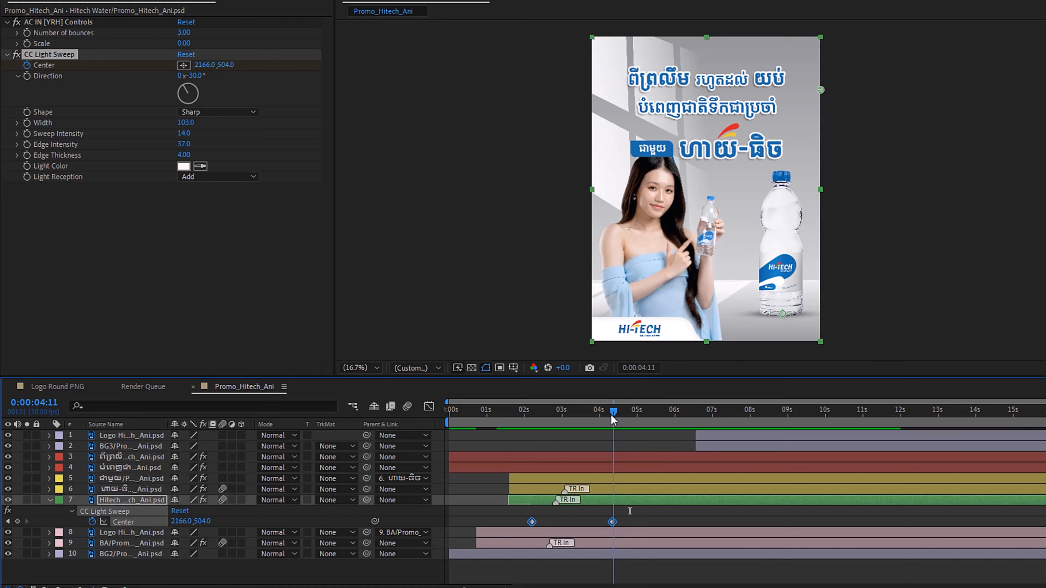
drag(465, 586, 476, 587)
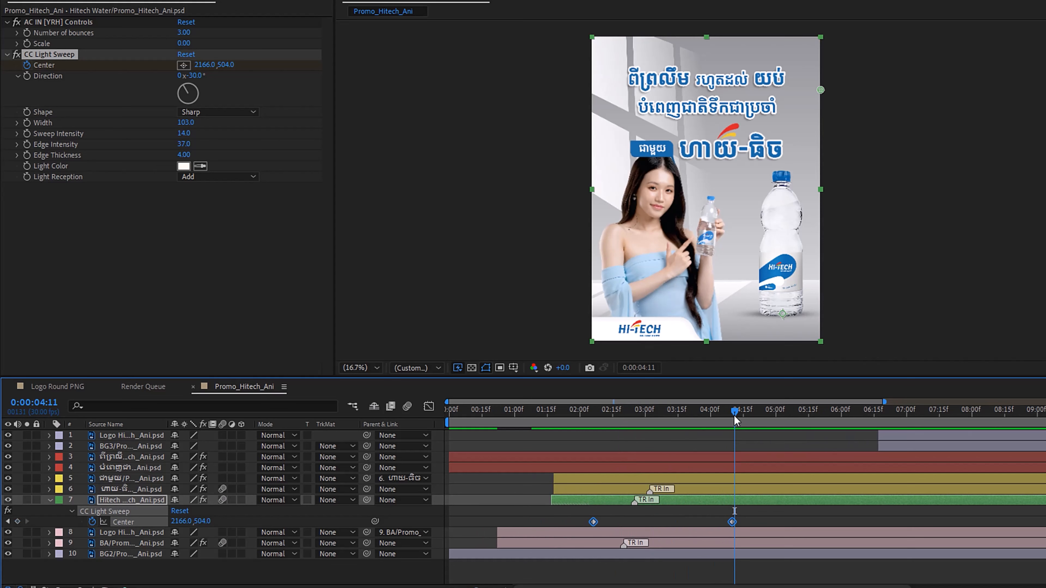
key(ctrl+v)
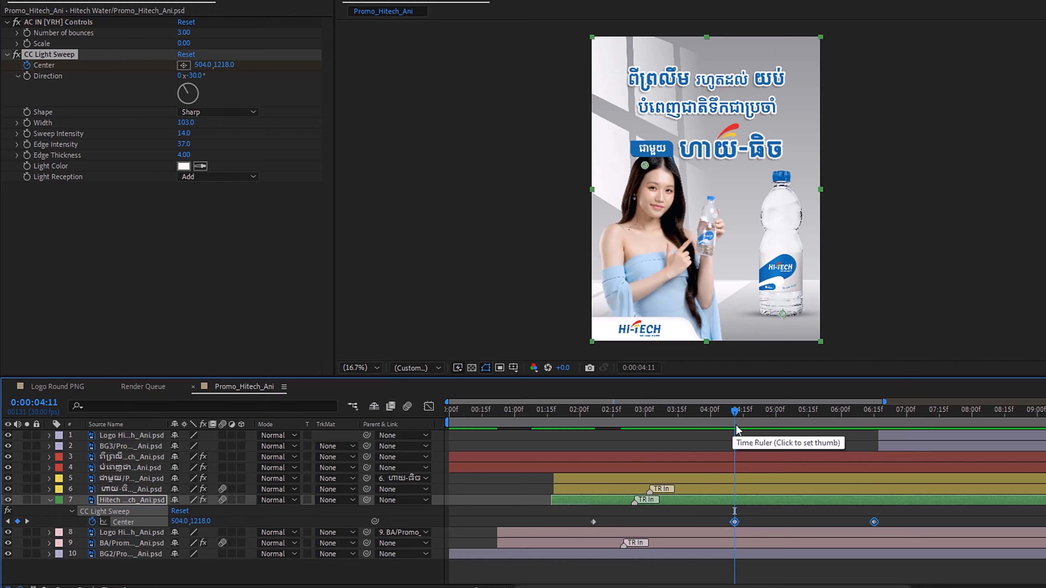
drag(735, 426, 590, 439)
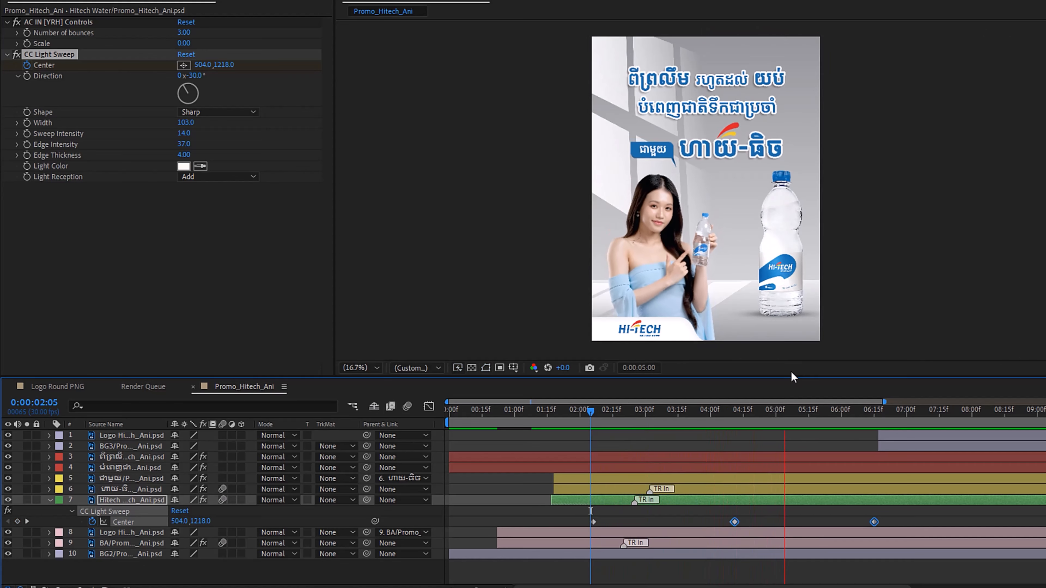
Play back the poster animation from the start through the second light sweep into the closing logo scene
drag(885, 412, 576, 511)
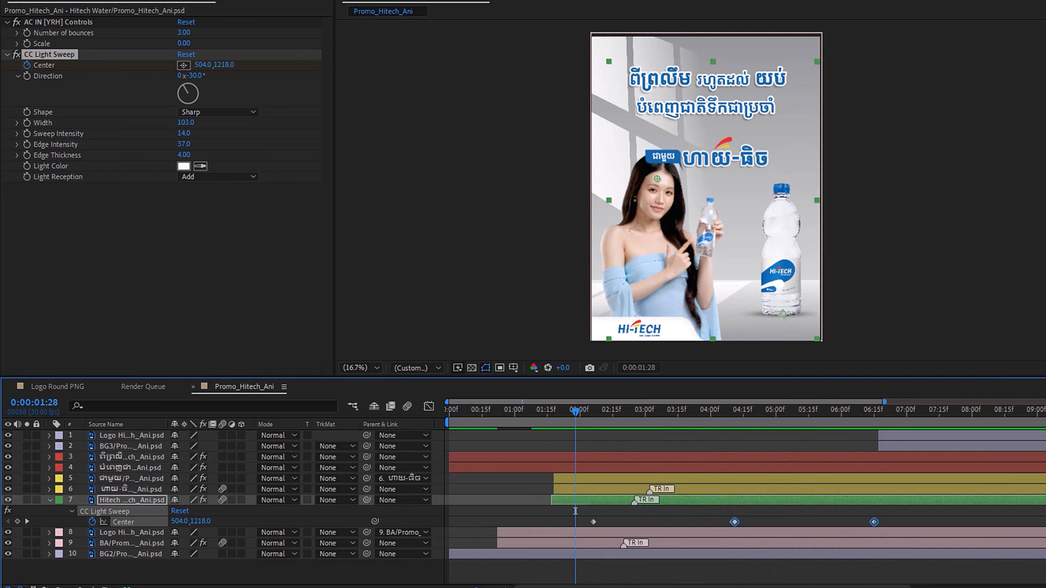
key(minus)
key(minus)
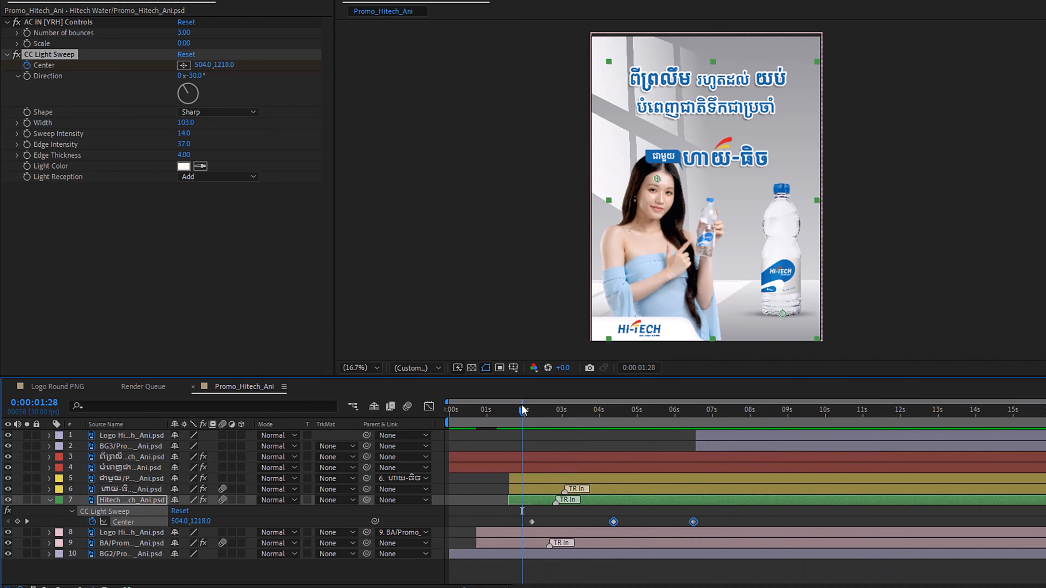
key(space)
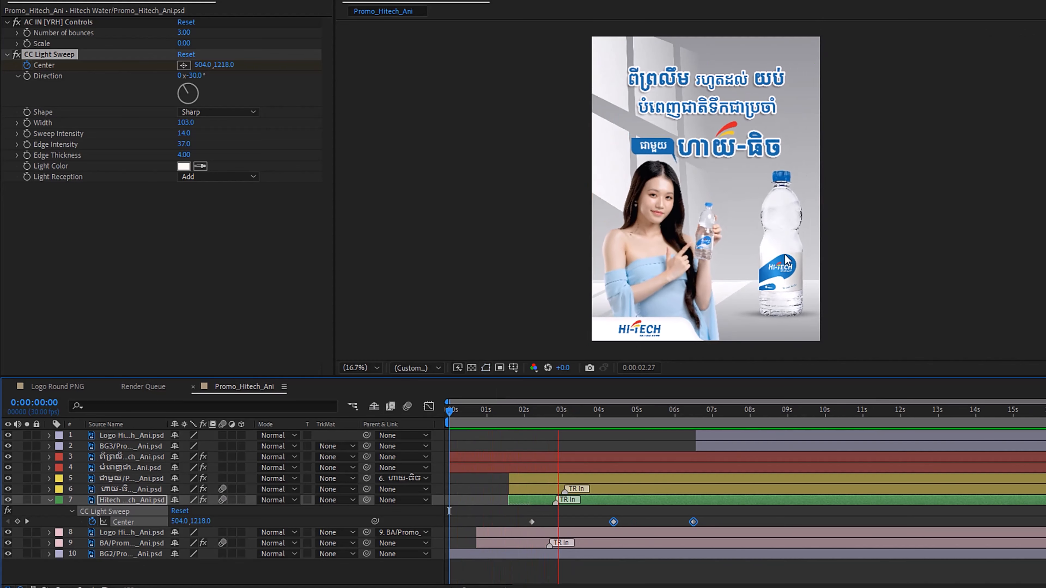
key(space)
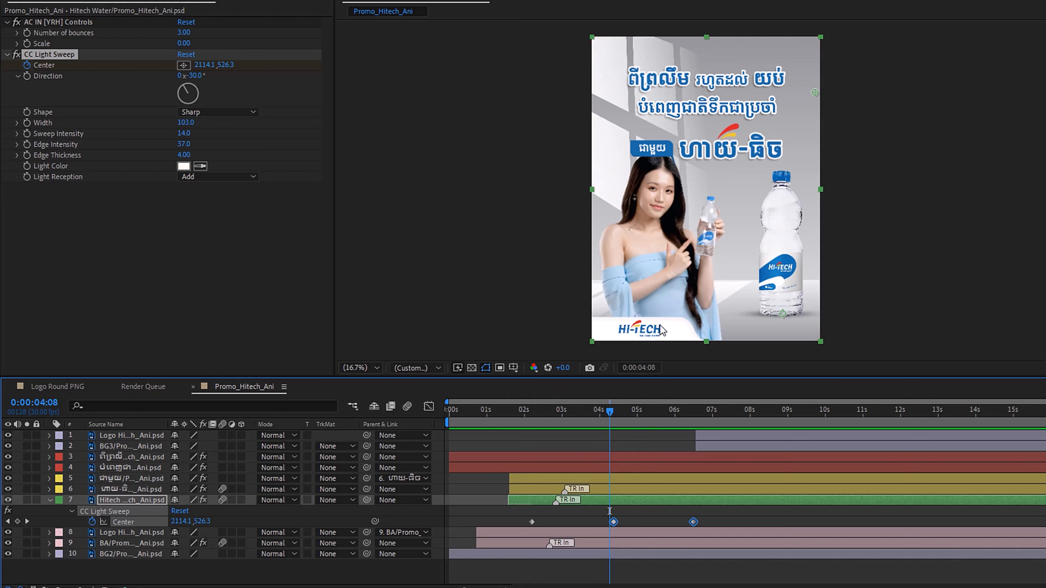
key(space)
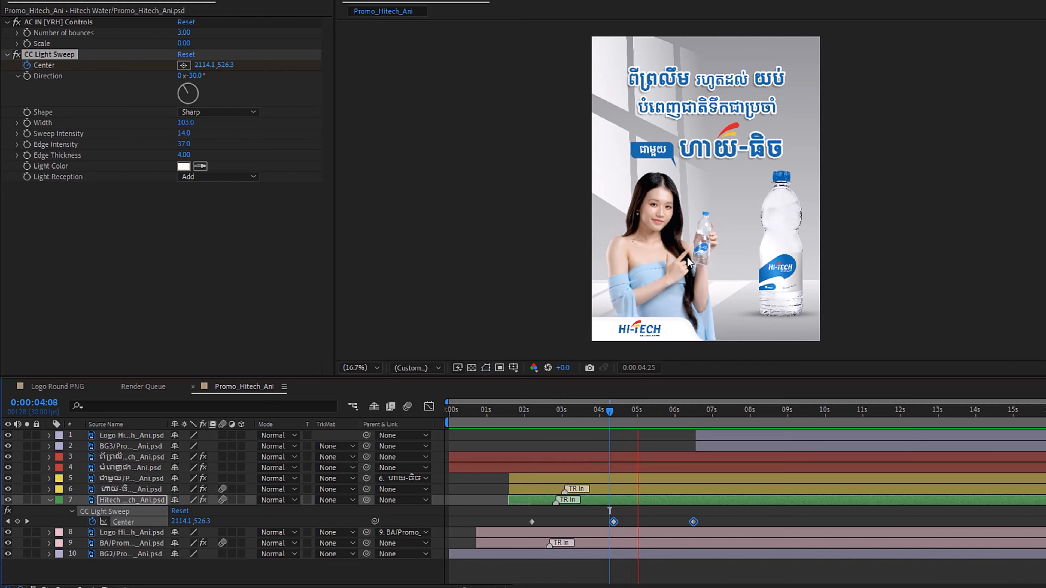
key(space)
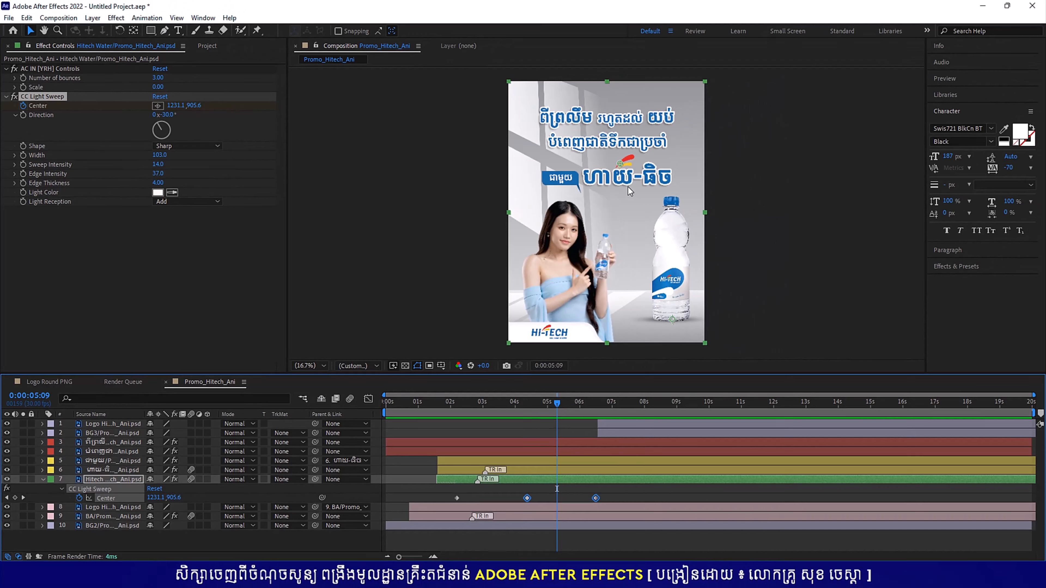
key(space)
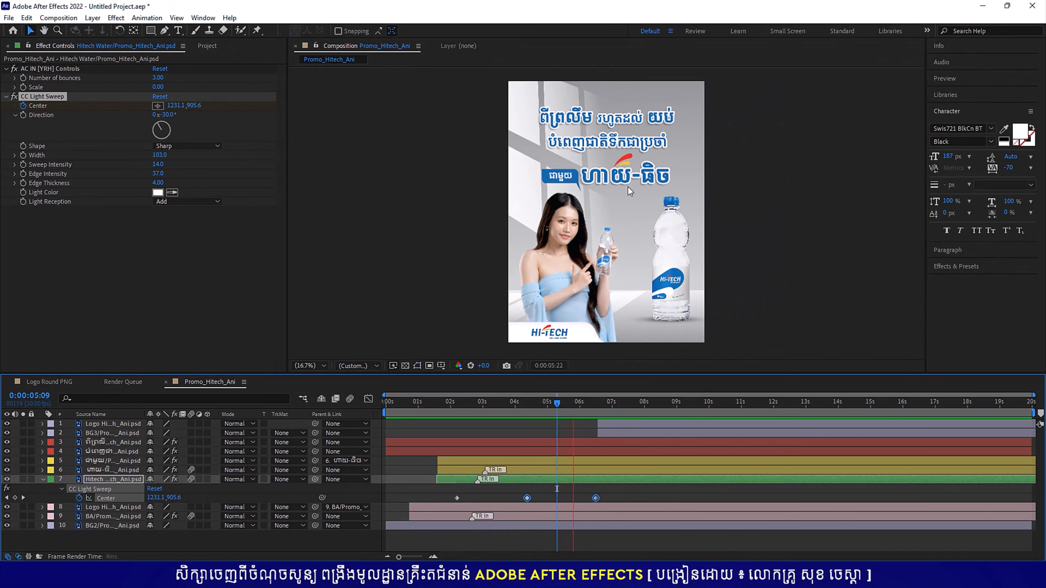
key(space)
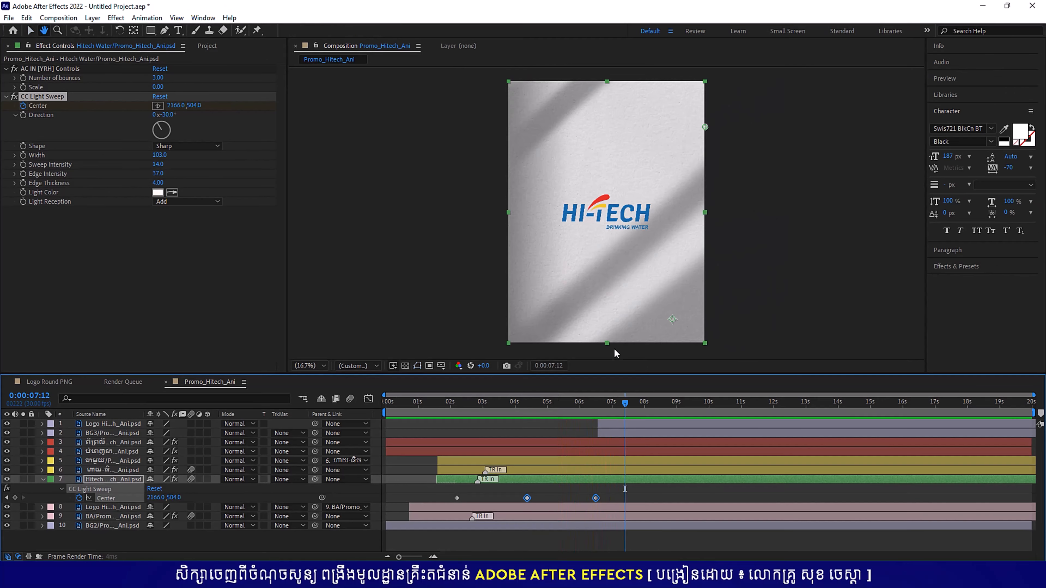
Import 01.png from the 04.Project_Hitech_Animation folder as footage and place it as the uppermost layer of Promo_Hitech_Ani
drag(584, 376, 576, 315)
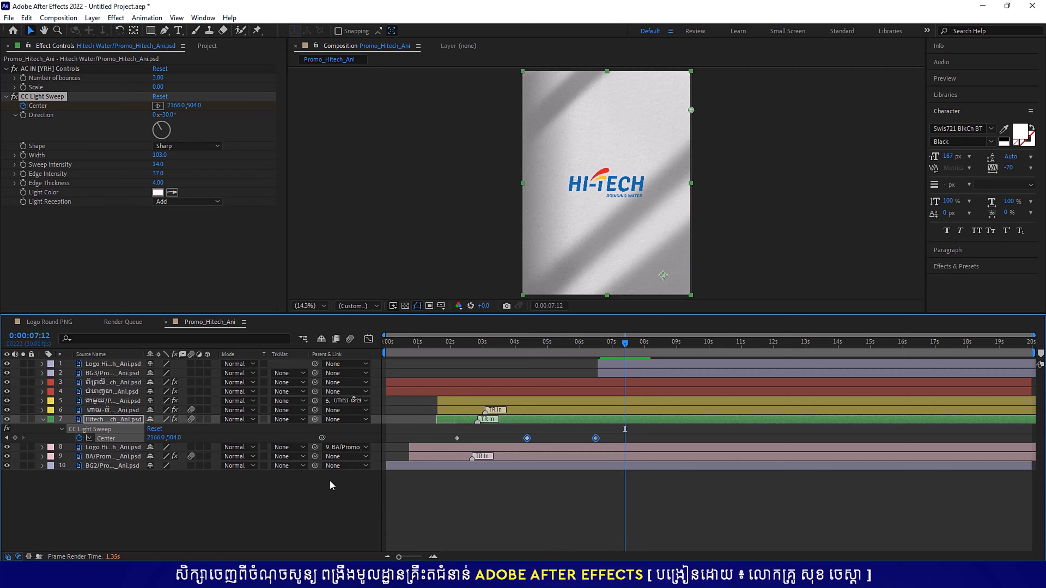
click(206, 46)
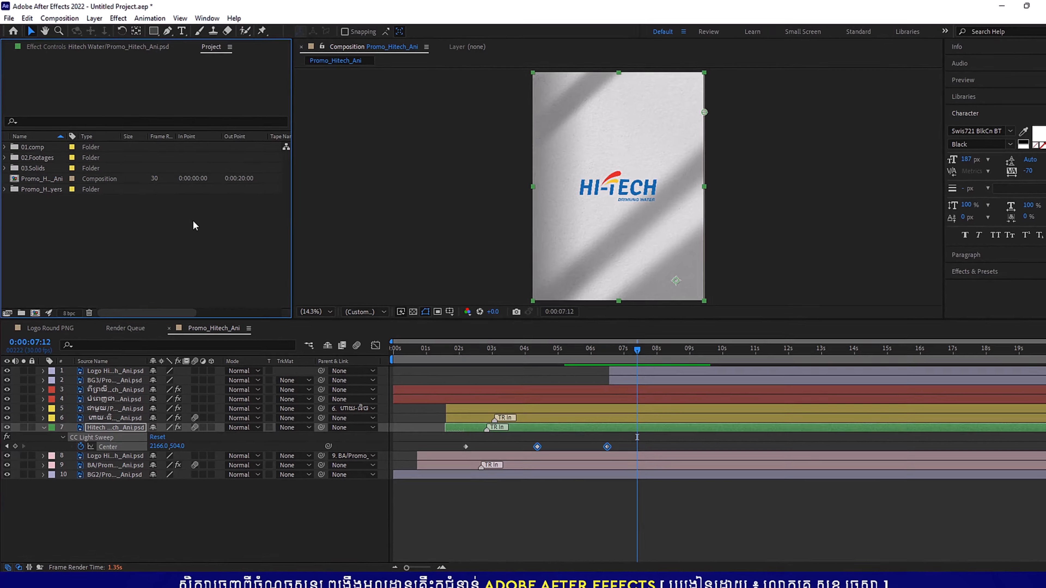
right_click(190, 215)
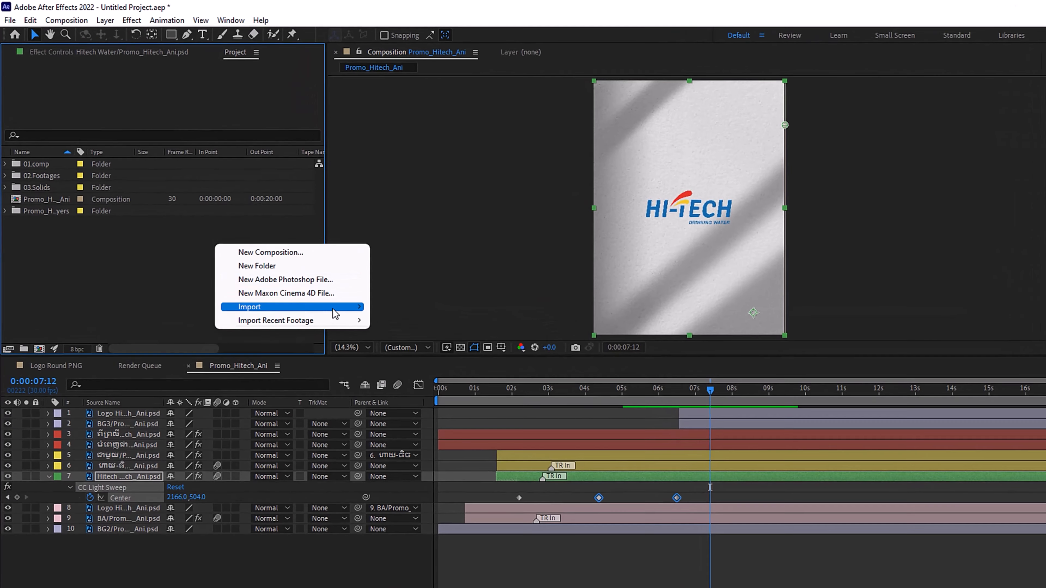
mouse_move(348, 307)
click(386, 307)
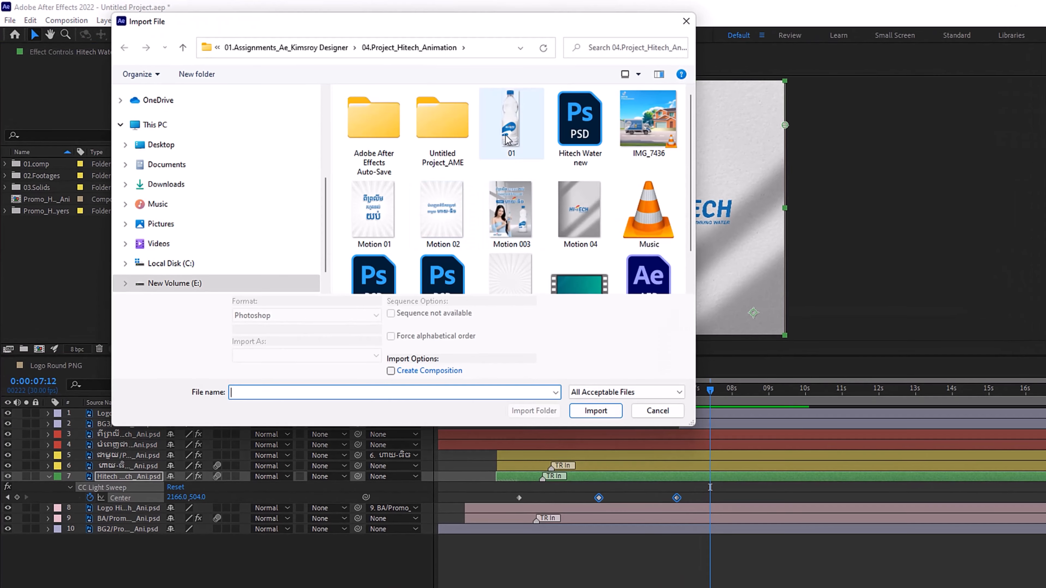
click(510, 124)
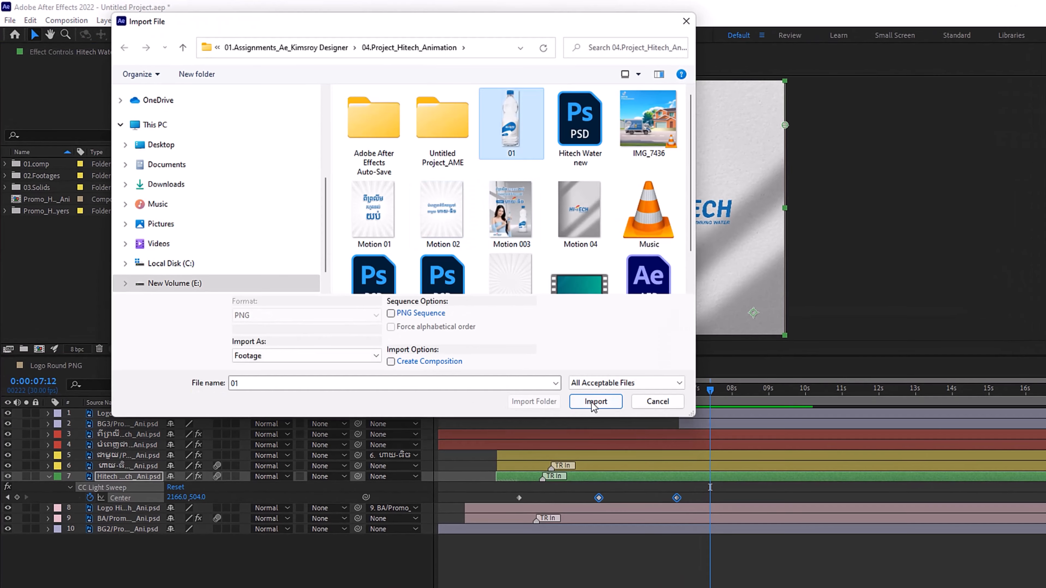
click(594, 400)
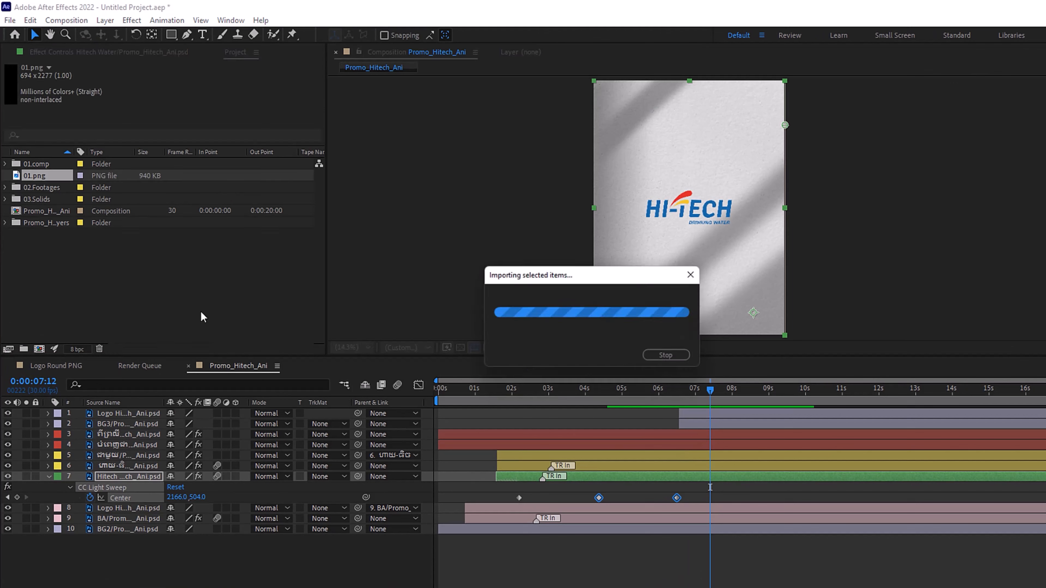
drag(44, 177, 155, 415)
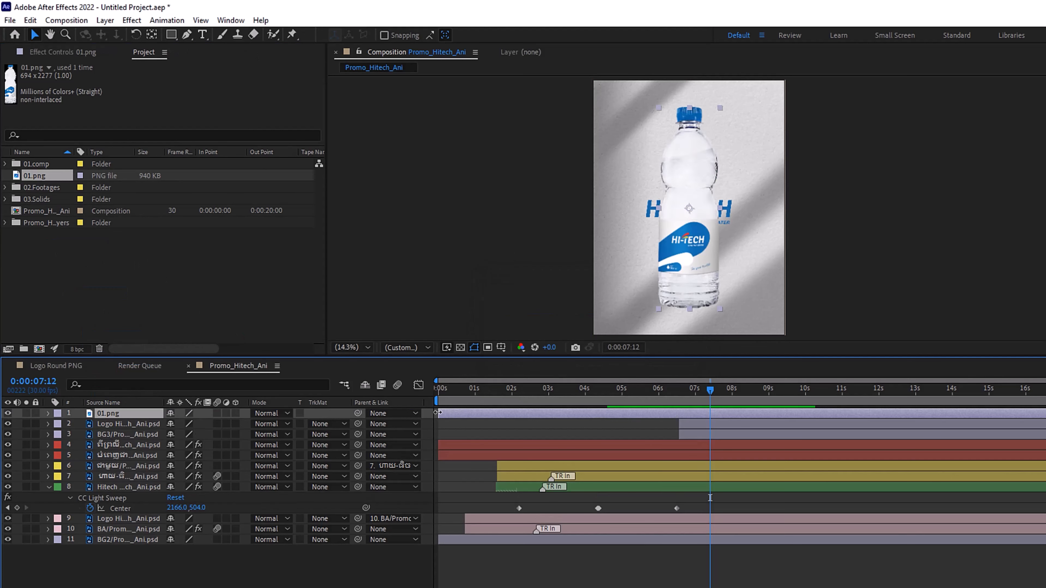
Trim the 01.png layer to a short span from 0:00:06:08 to about 0:00:06:28, over the cut to the logo scene
drag(438, 413, 641, 417)
drag(809, 413, 680, 394)
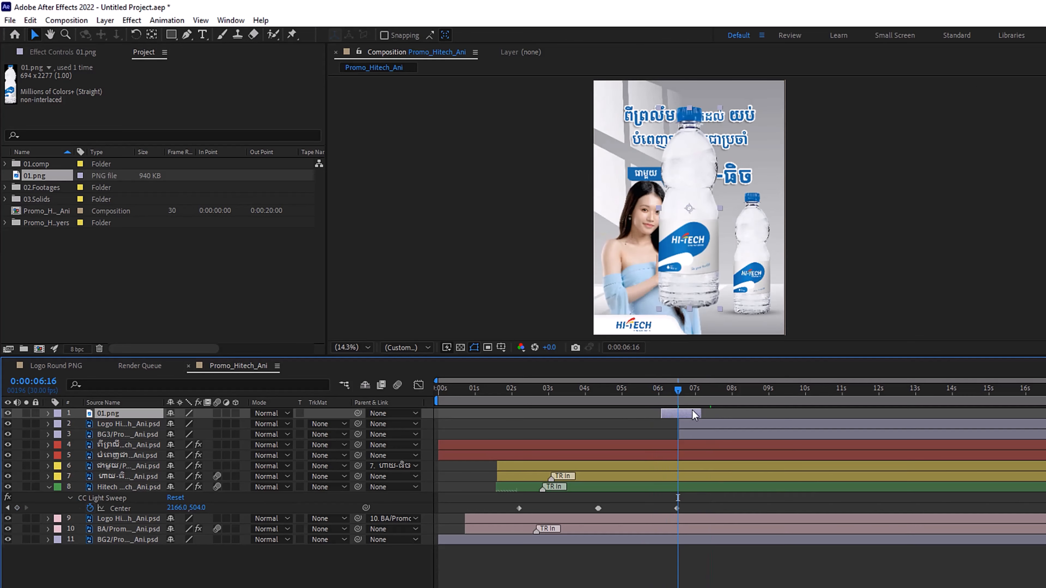
drag(675, 414, 680, 414)
key(i)
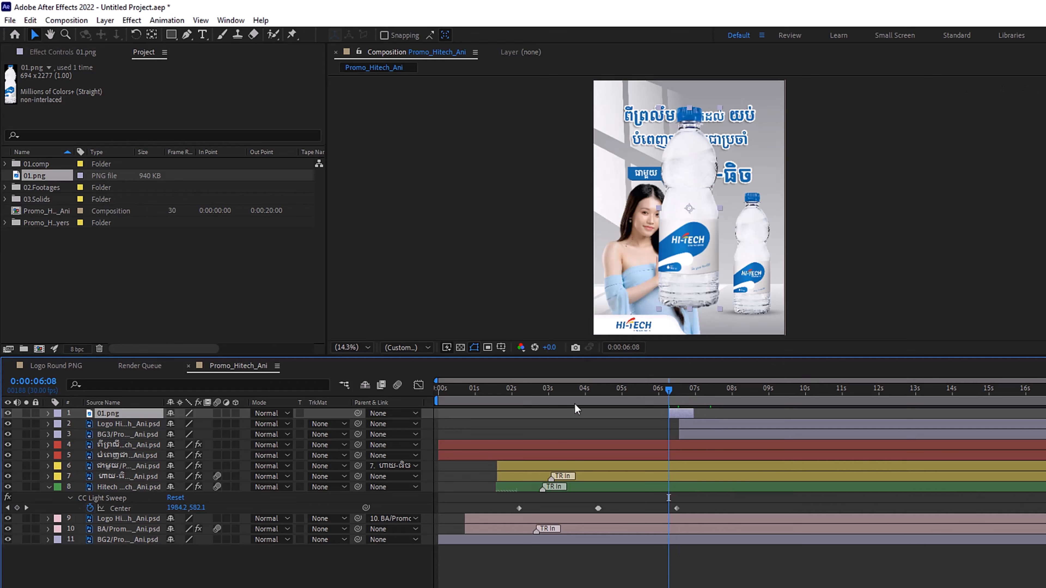
Reveal the Position, Scale and Rotation of the 01.png layer and set its Rotation to 41°
key(r)
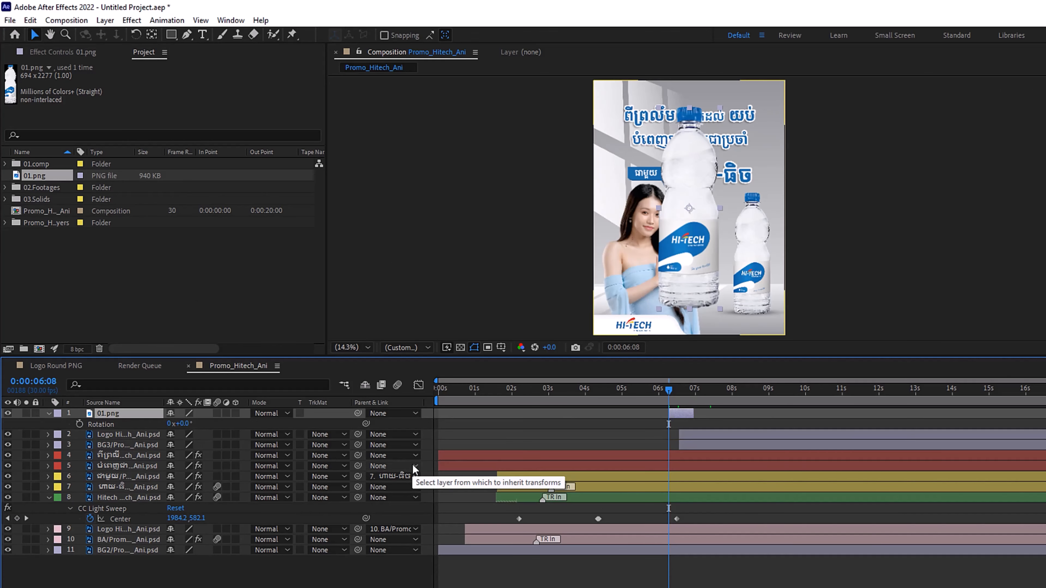
key(shift+p)
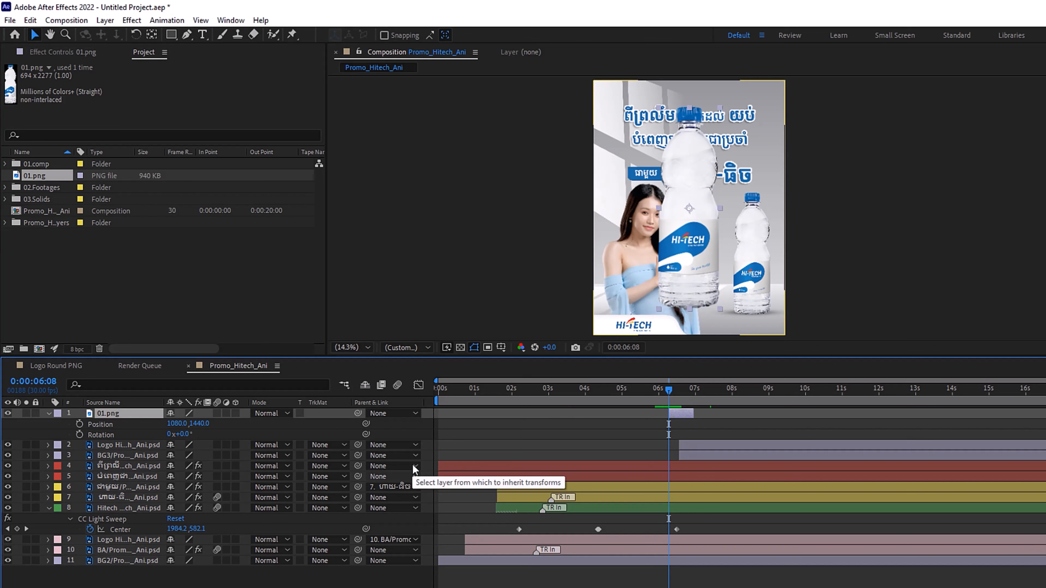
key(shift+s)
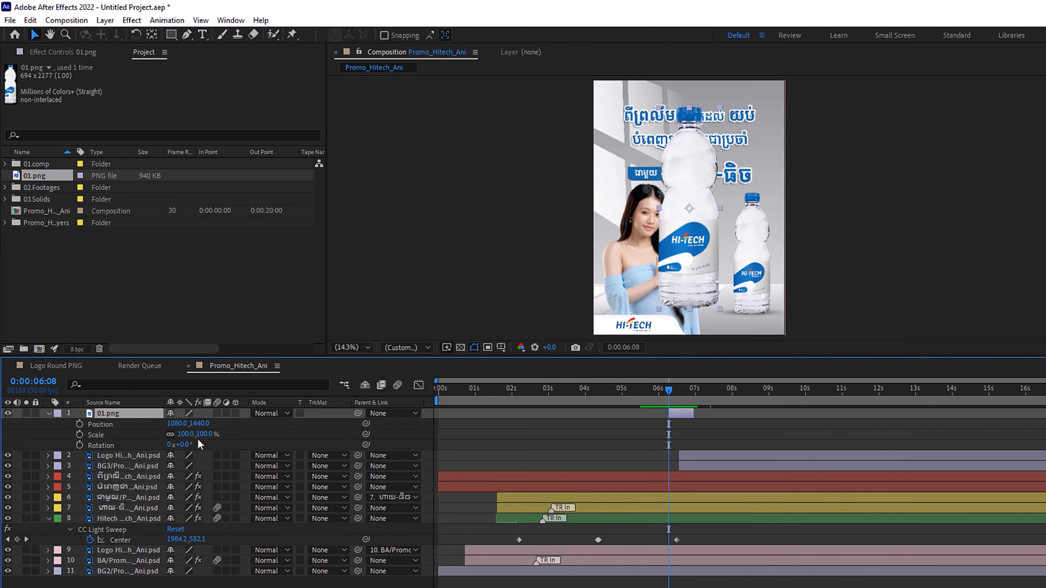
drag(184, 444, 182, 444)
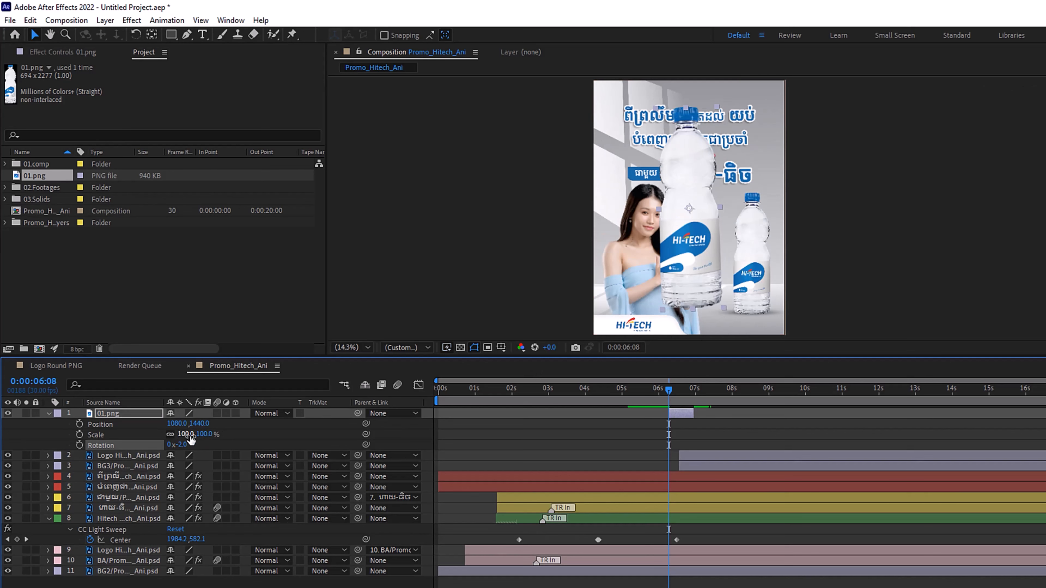
drag(186, 444, 229, 464)
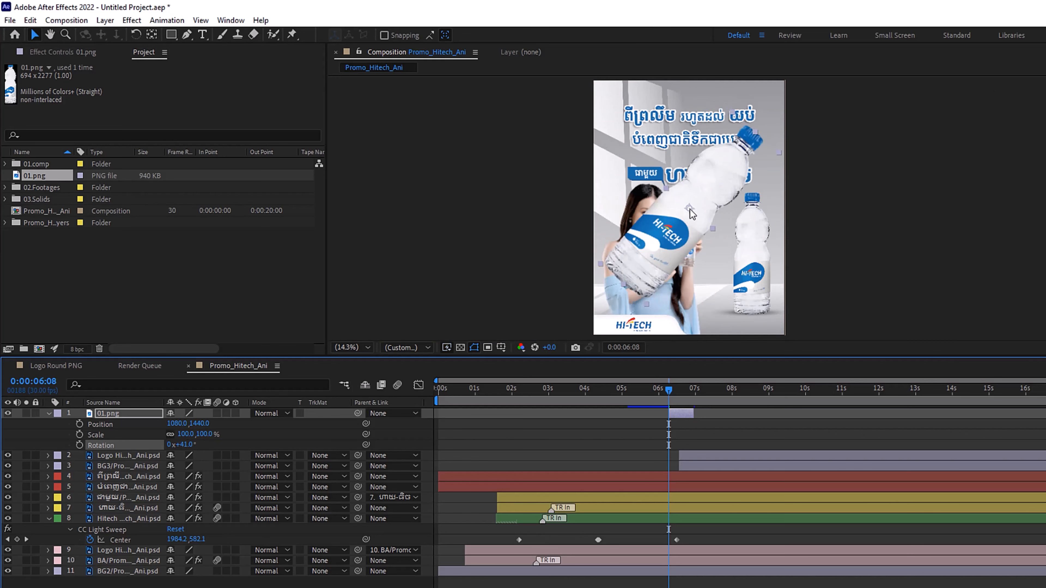
Scale the 01.png bottle to 191% and move it off the poster's upper-left corner to Position 128, -1262
drag(646, 241, 600, 125)
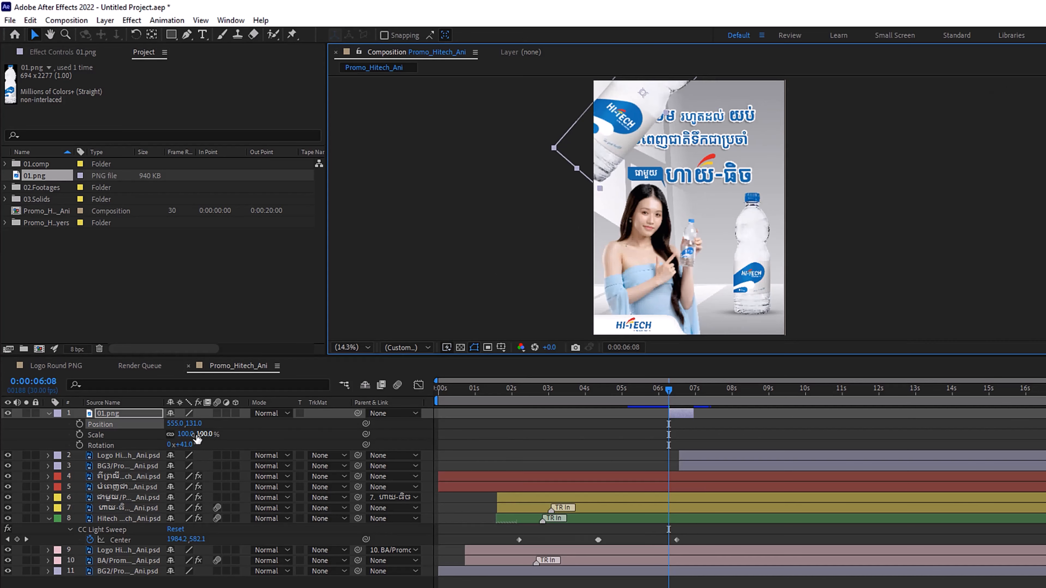
drag(191, 440, 370, 389)
drag(612, 154, 563, 160)
drag(201, 435, 214, 435)
drag(610, 112, 616, 4)
Set starting keyframes for the 01.png layer's Position, Scale and Rotation at 0:00:06:08
click(79, 423)
click(79, 434)
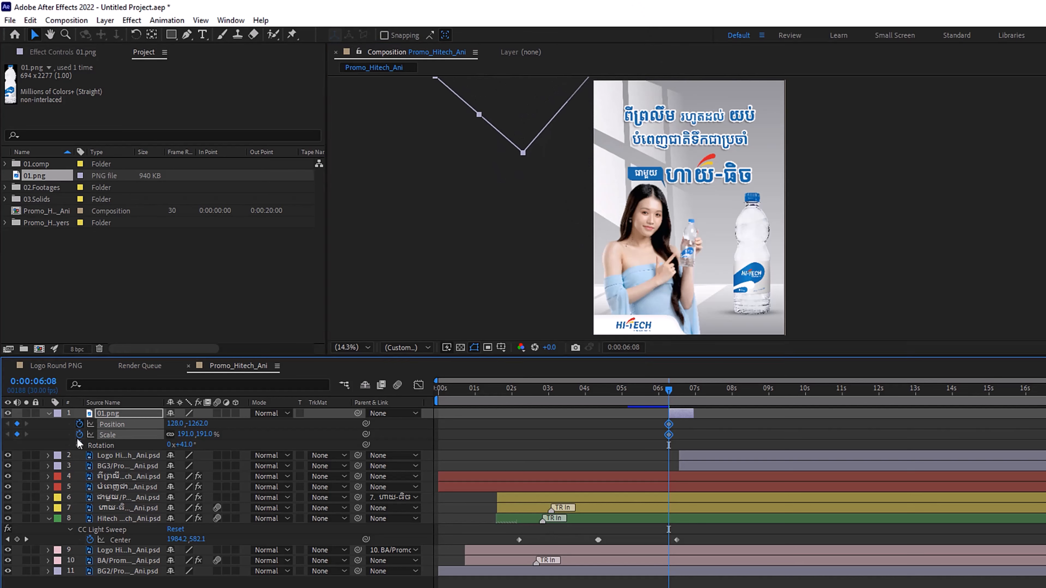
click(79, 445)
Keyframe the 01.png bottle at 0:00:06:28 with Position 2312, 3904 beyond the poster's lower-right corner, Scale 221% and Rotation 73°
drag(668, 391, 692, 401)
scroll(557, 143, down, 1)
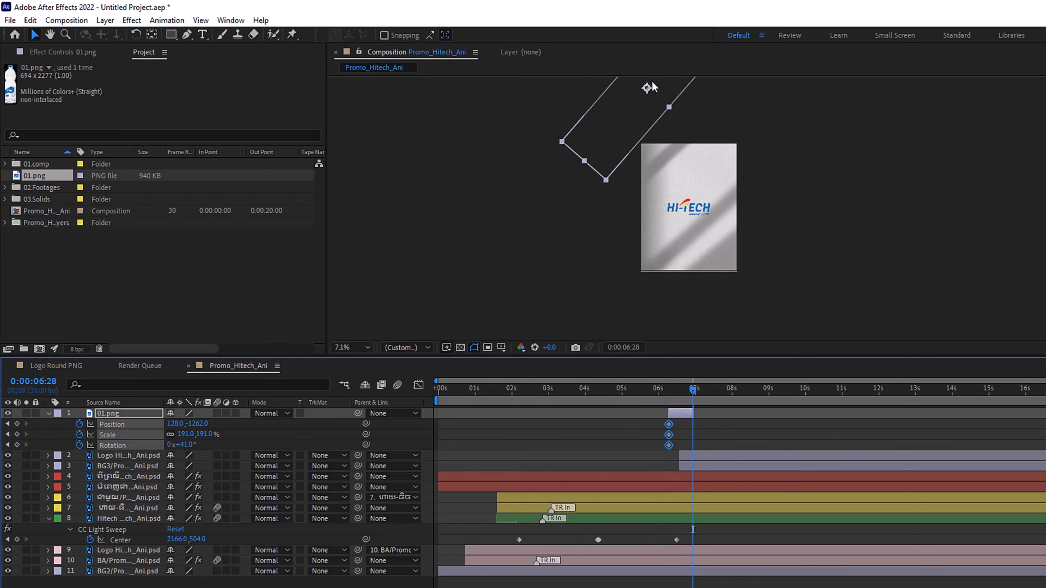
drag(651, 95, 743, 316)
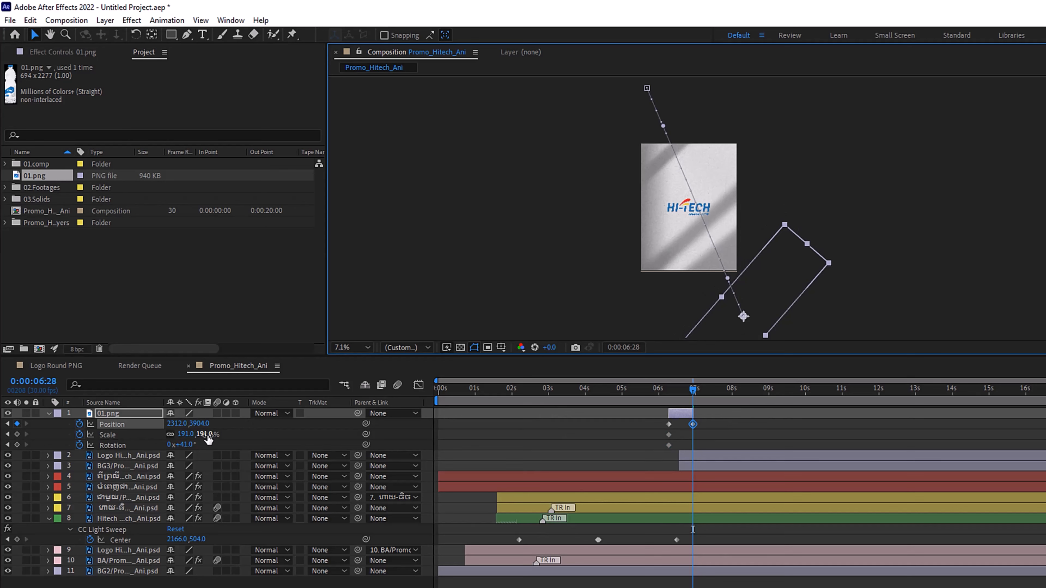
drag(204, 435, 221, 454)
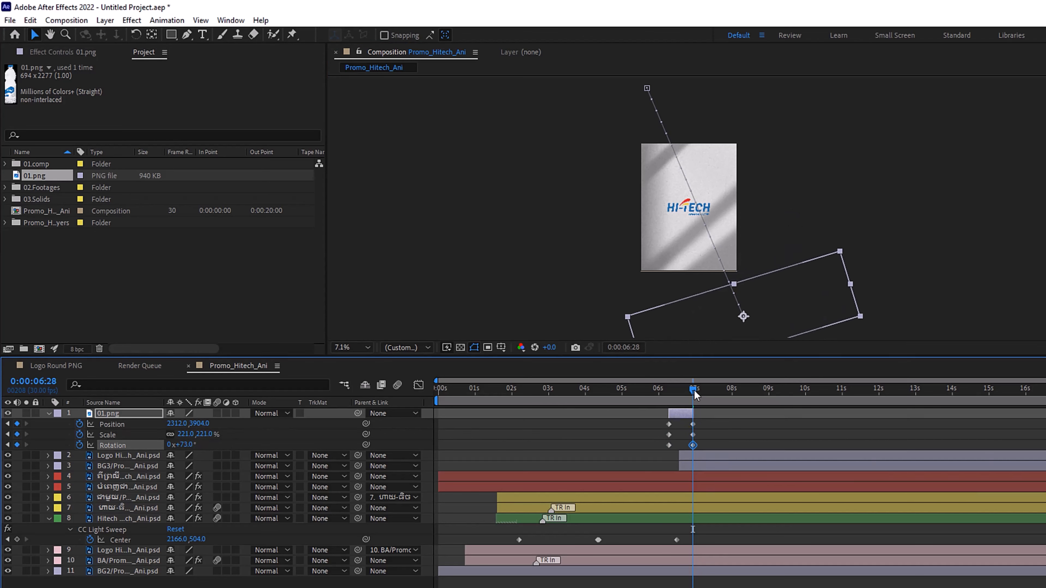
Preview the bottle's flight and set the 01.png layer's Rotation to 91° at 0:00:06:28
drag(695, 395, 665, 391)
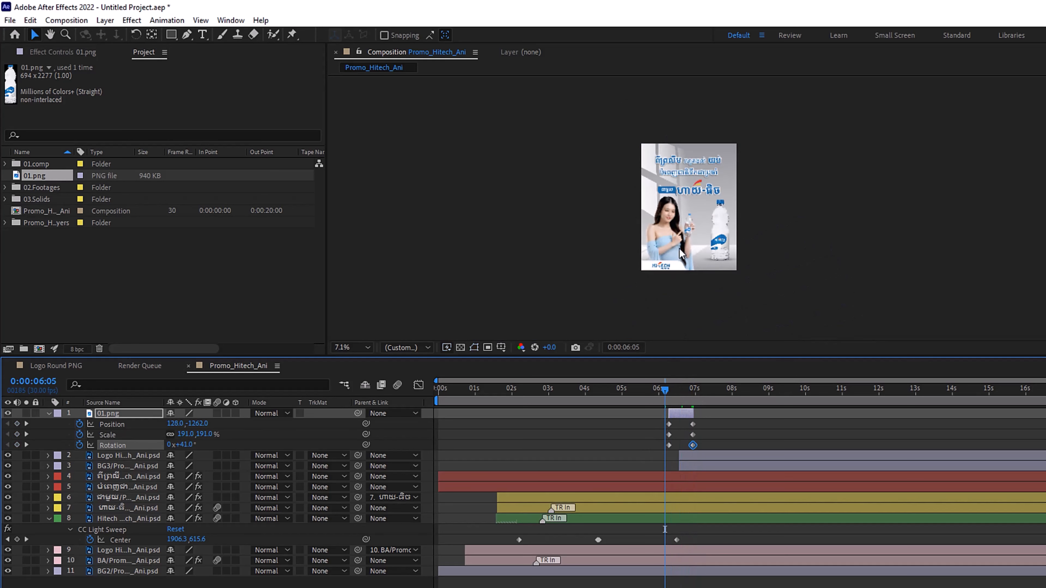
key(space)
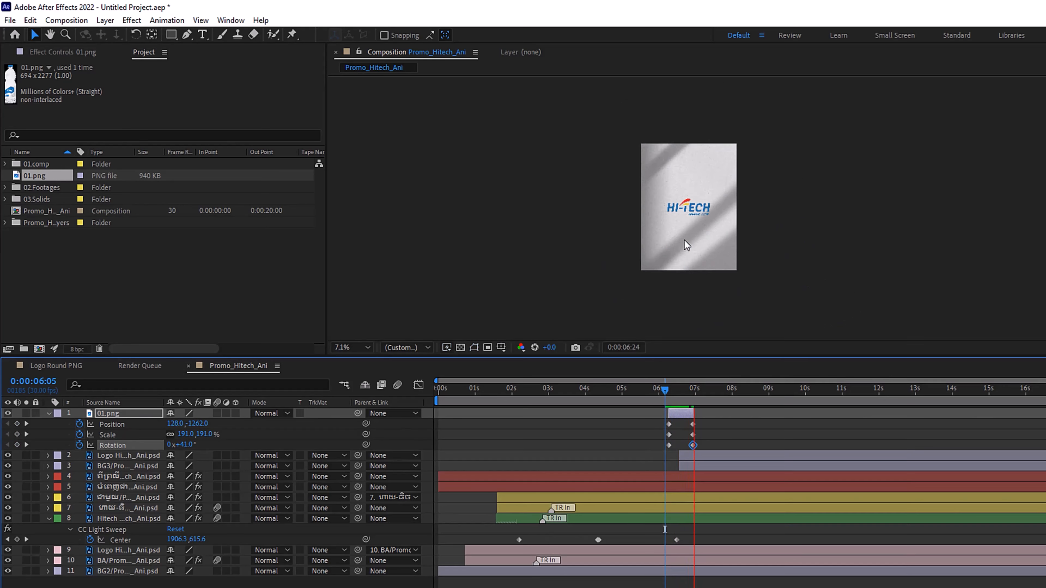
key(space)
drag(699, 394, 693, 390)
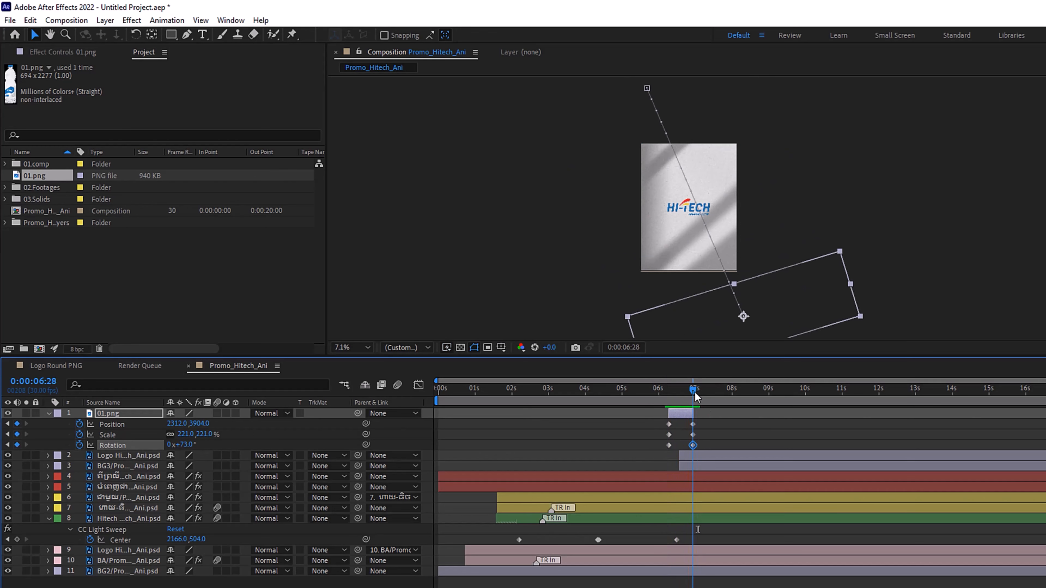
drag(183, 445, 193, 444)
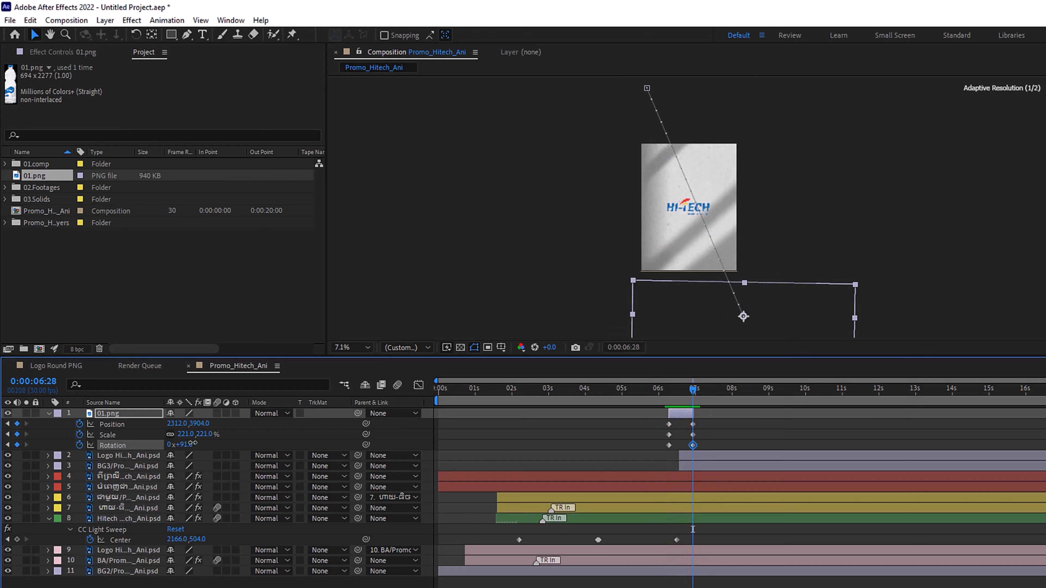
Apply Easy Ease to all Position, Scale and Rotation keyframes of the 01.png layer
drag(709, 447, 667, 423)
right_click(667, 422)
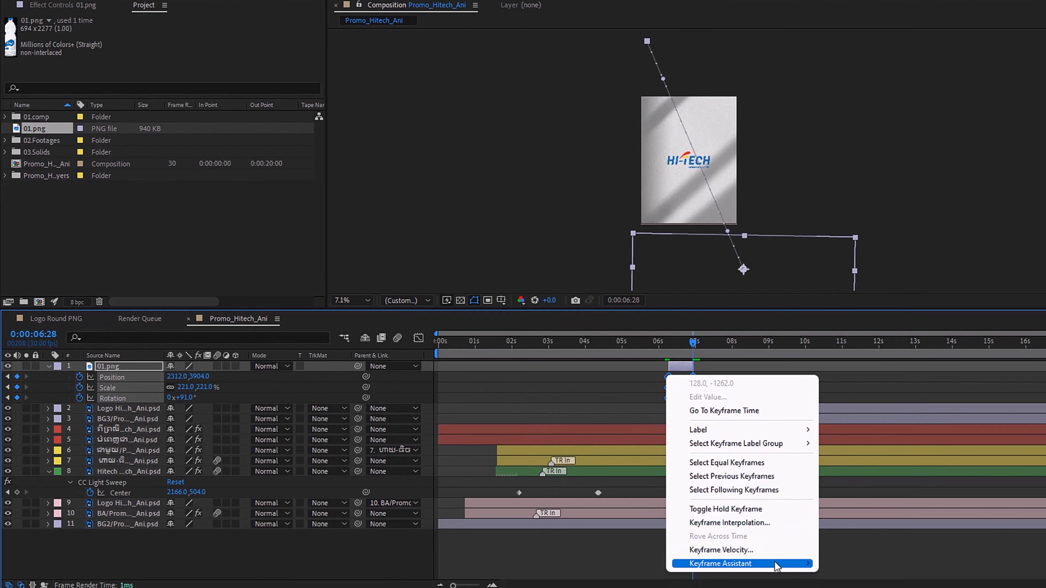
mouse_move(777, 566)
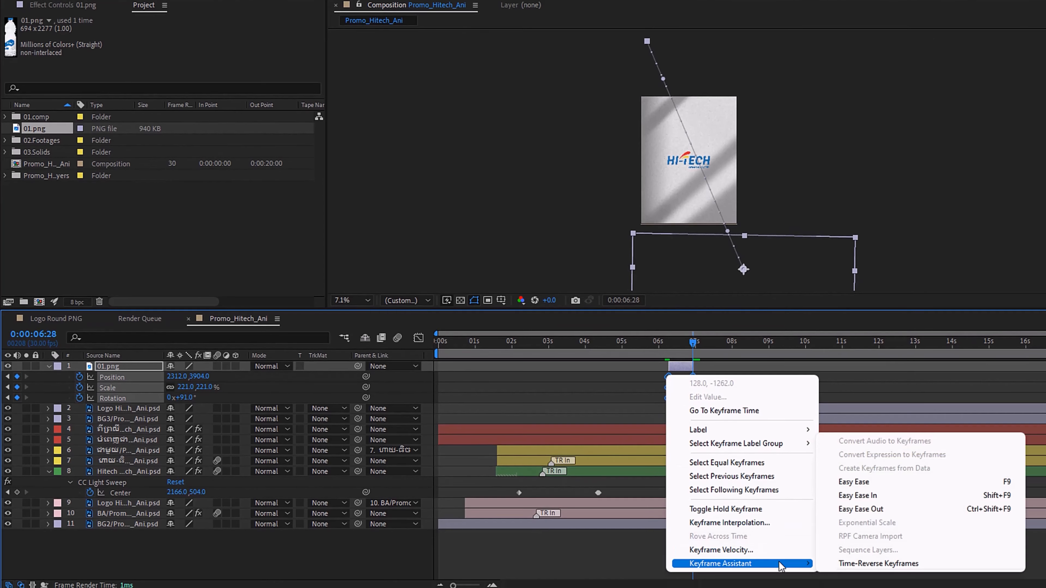
click(864, 484)
Enable motion blur on the 01.png layer, fit the poster in the viewer and preview the bottle transition
drag(690, 348, 680, 346)
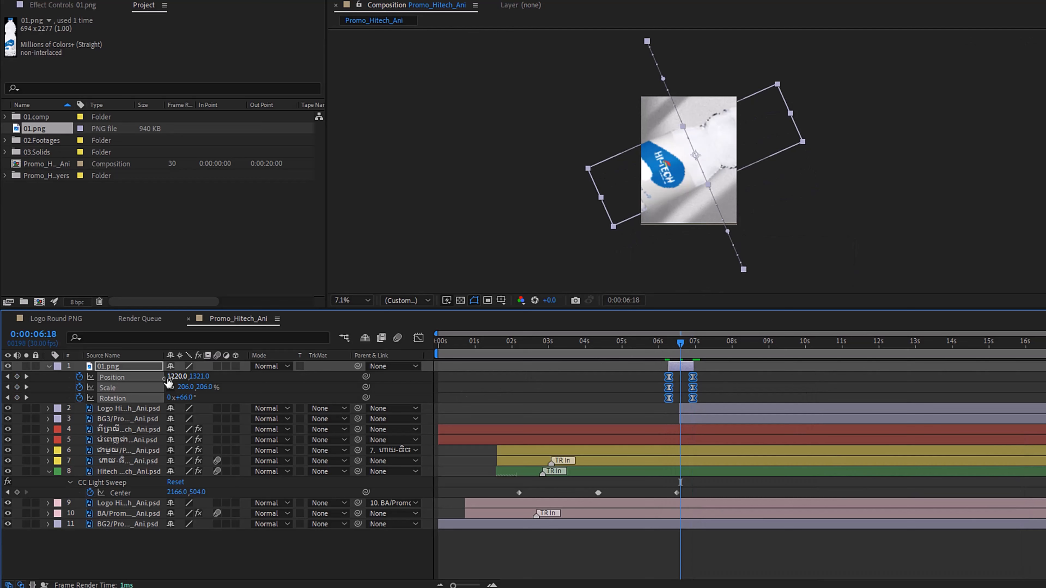
click(217, 366)
drag(688, 344, 665, 344)
click(348, 301)
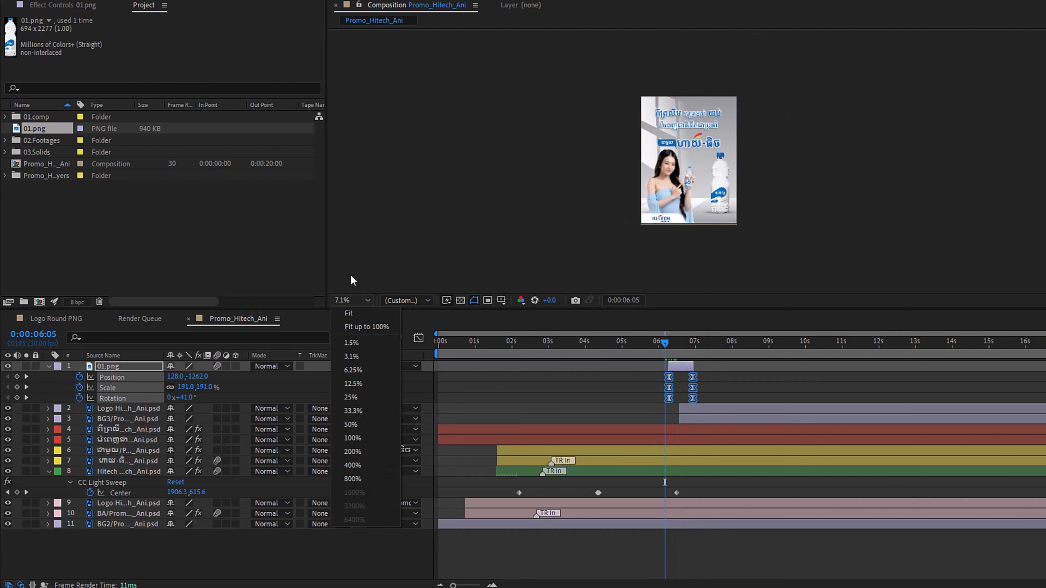
click(355, 311)
click(661, 343)
key(space)
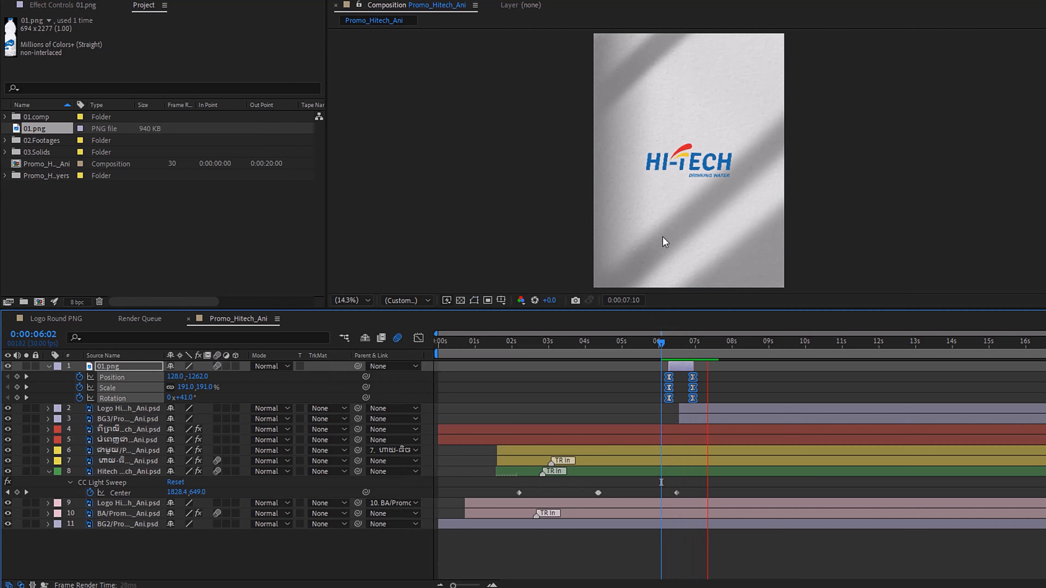
click(658, 342)
Shift the closing logo layer to start at 0:00:06:19, after its background, and check the overlap with the passing bottle
drag(657, 343, 679, 342)
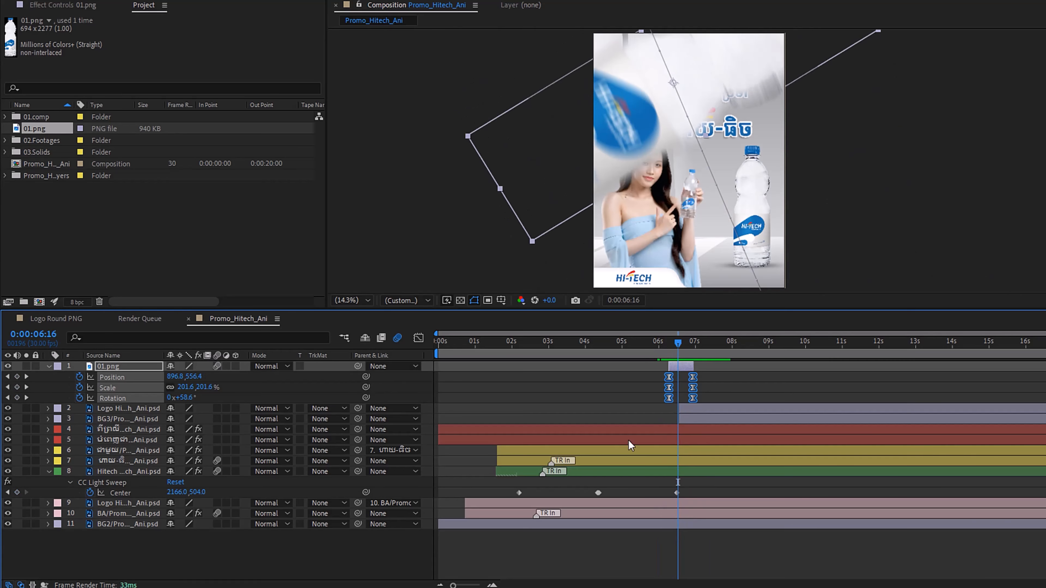
drag(453, 585, 472, 585)
drag(807, 341, 806, 344)
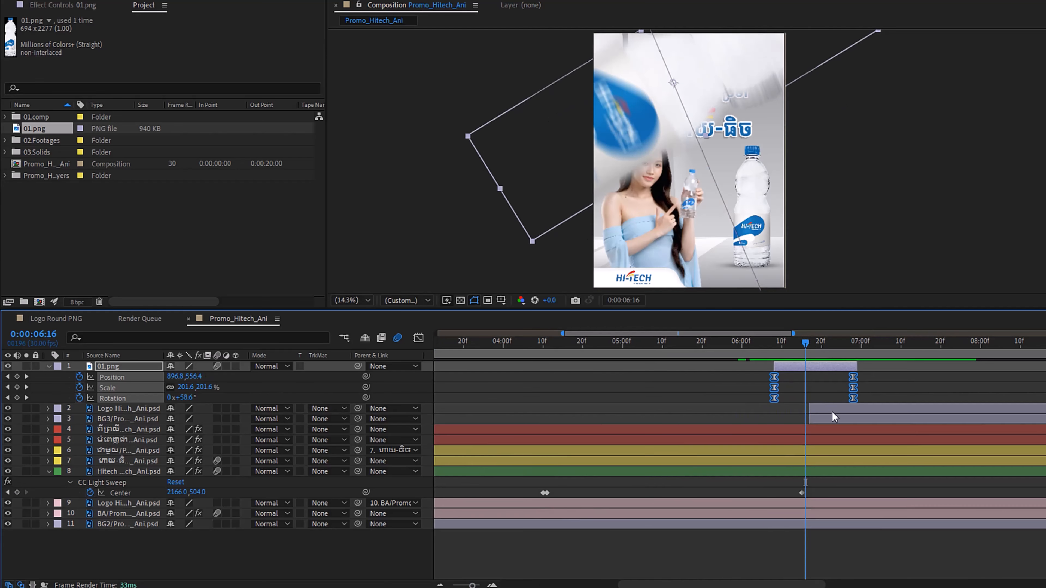
drag(828, 409, 836, 410)
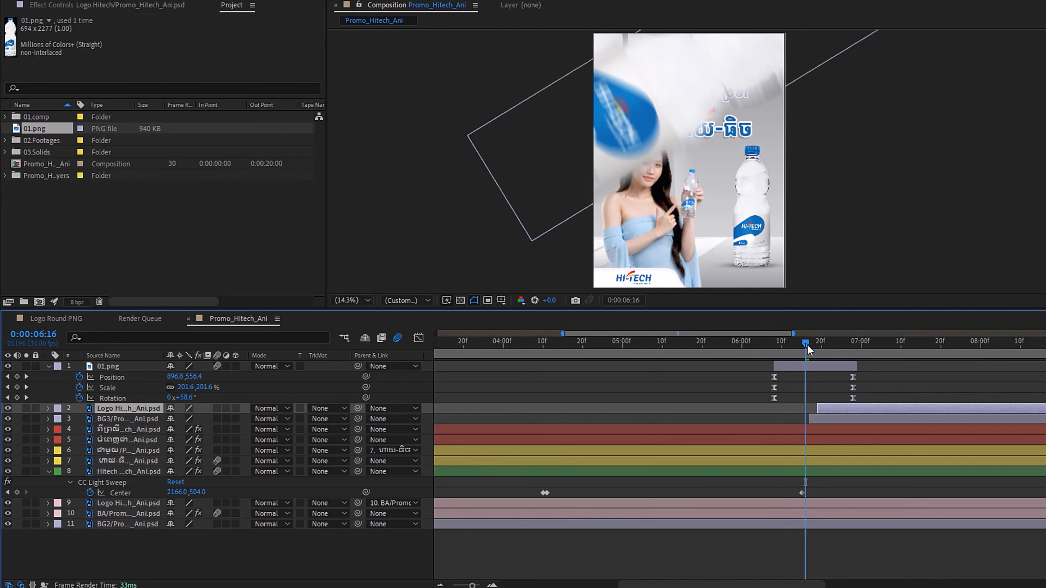
drag(808, 345, 810, 345)
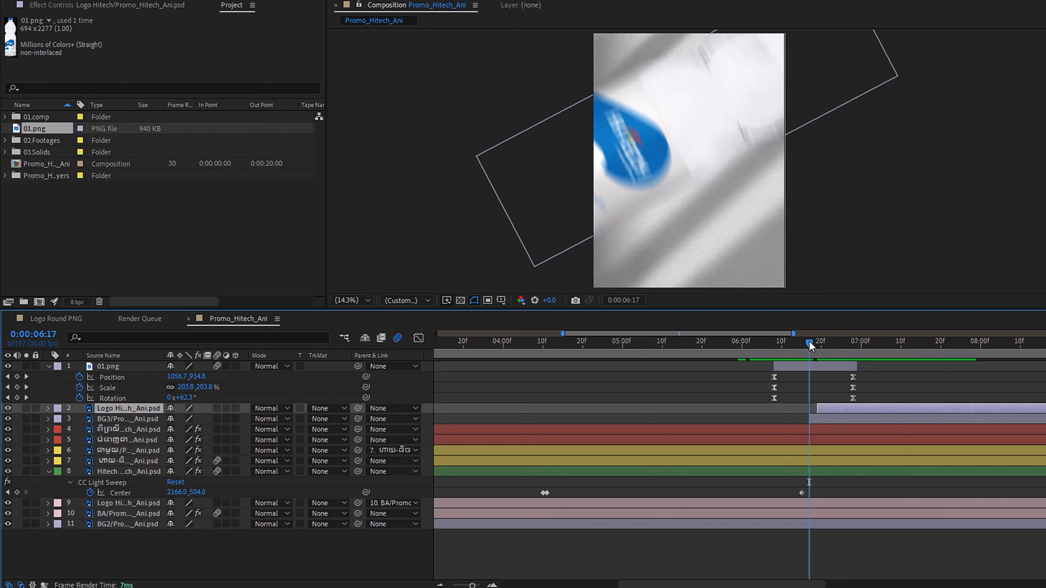
mouse_move(810, 342)
mouse_down()
mouse_move(835, 351)
mouse_move(822, 347)
mouse_up()
mouse_move(850, 360)
mouse_down()
mouse_move(785, 354)
mouse_move(834, 355)
mouse_up()
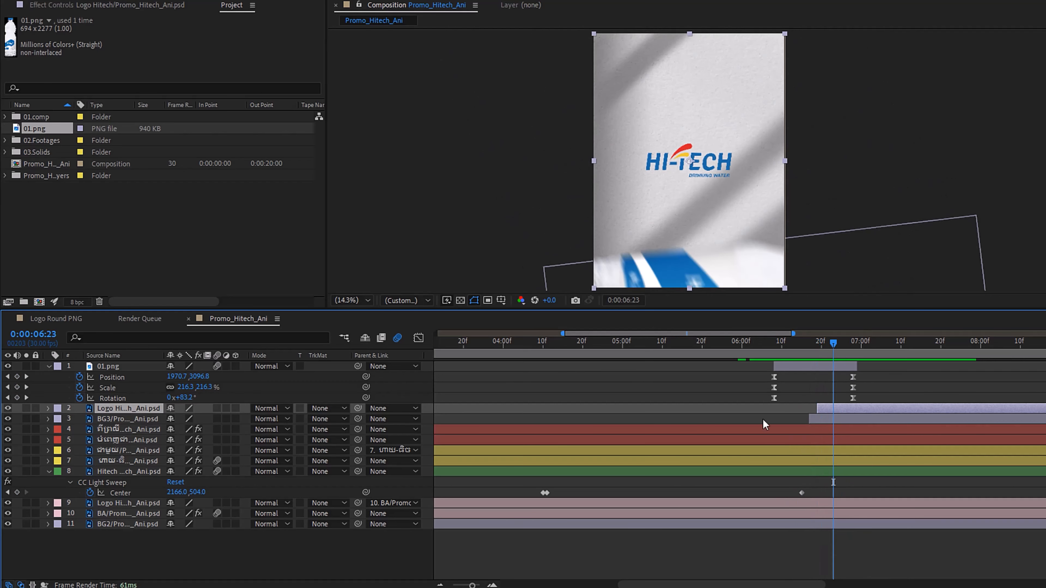
Set Position and Scale keyframes for the closing logo layer at 0:00:06:26, keeping Position 1080, 1440 and Scale 100%
click(49, 367)
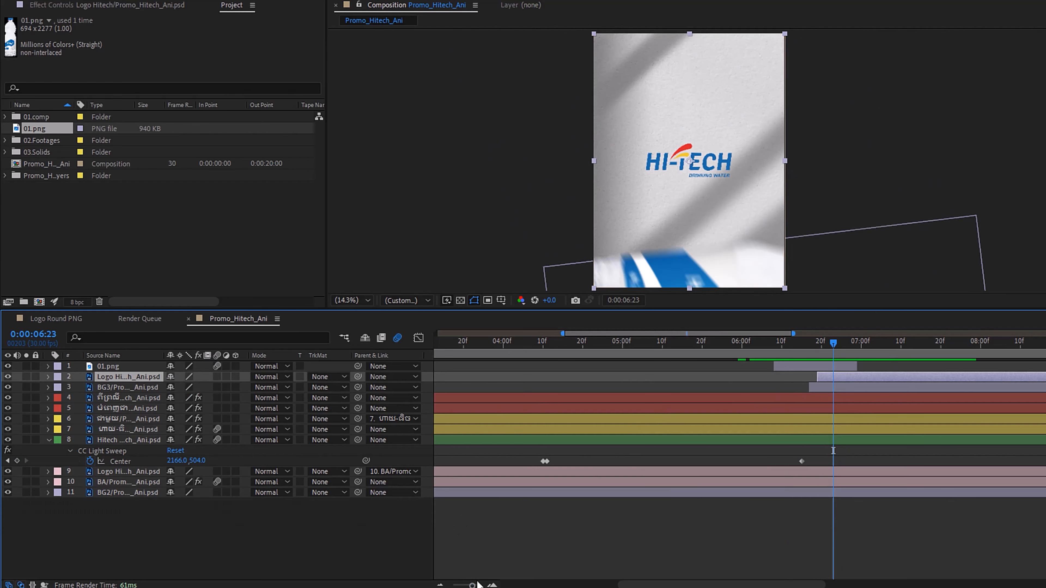
drag(472, 586, 478, 586)
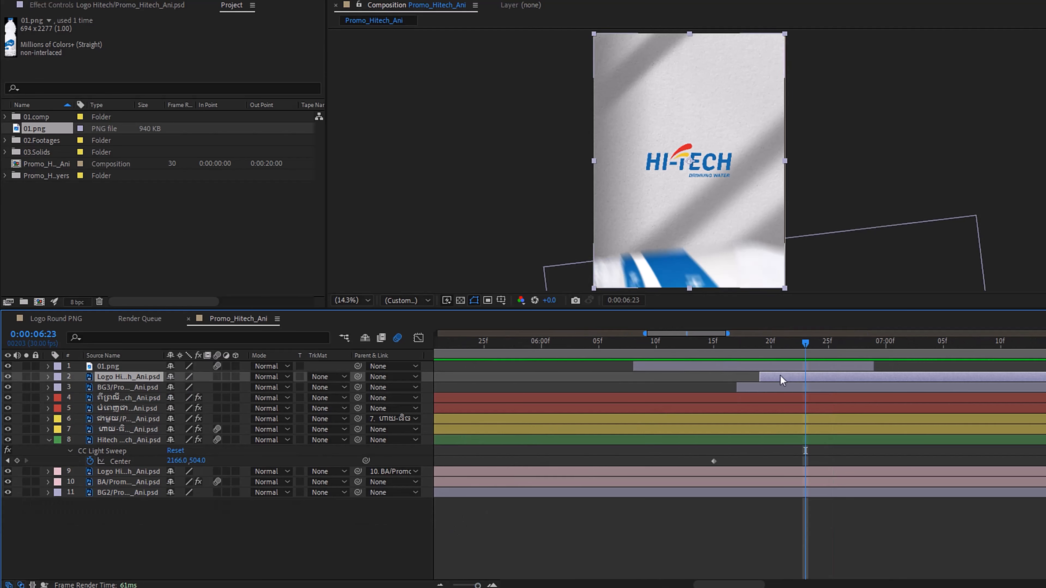
drag(771, 344, 841, 376)
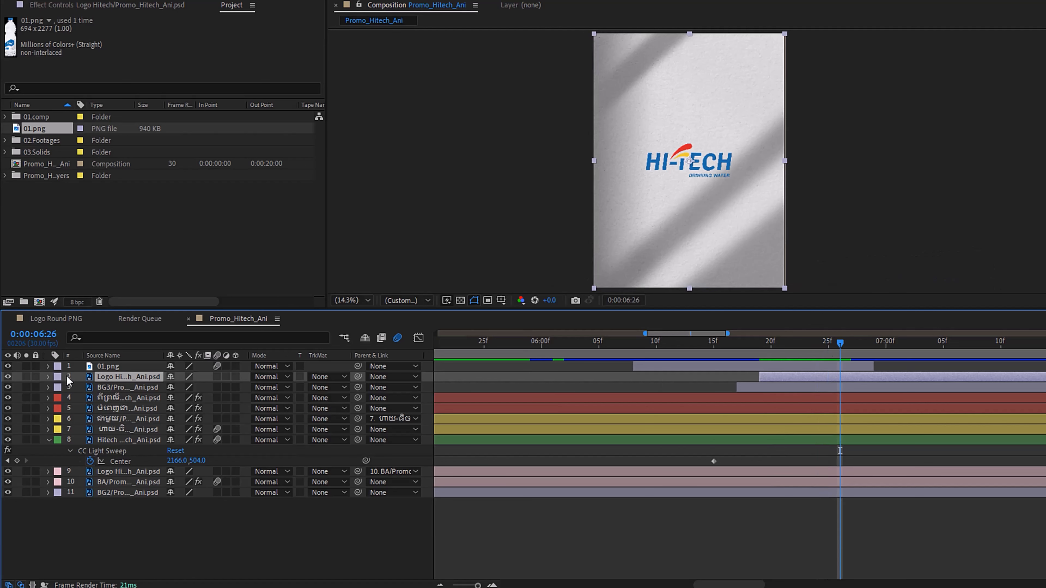
key(s)
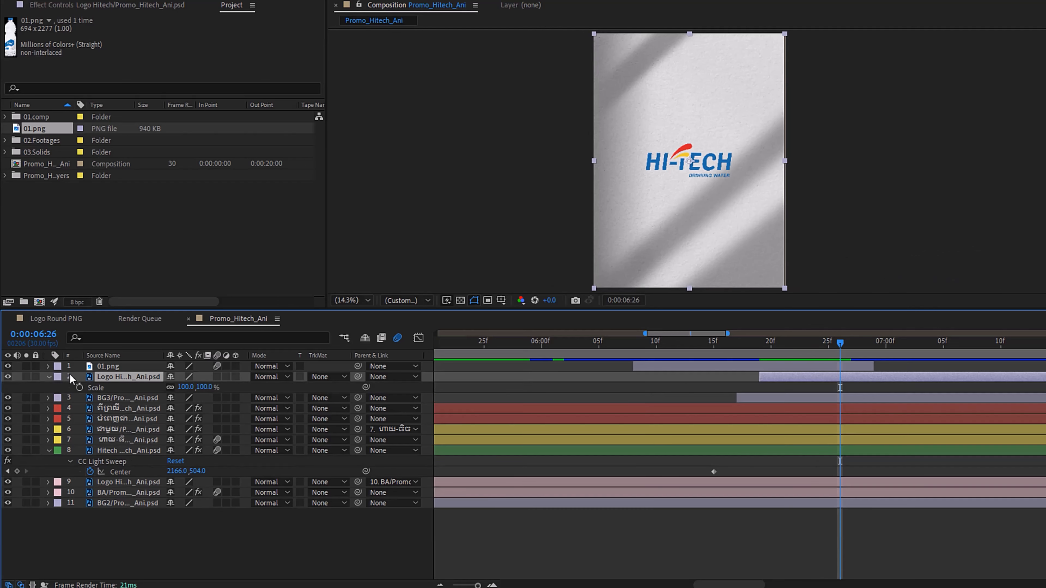
key(shift+p)
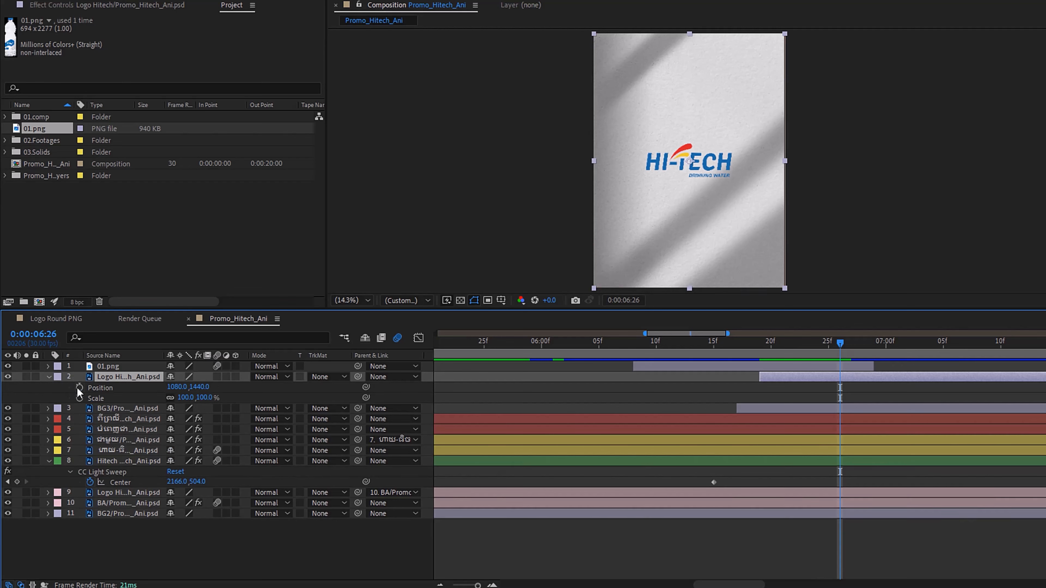
click(78, 387)
click(80, 398)
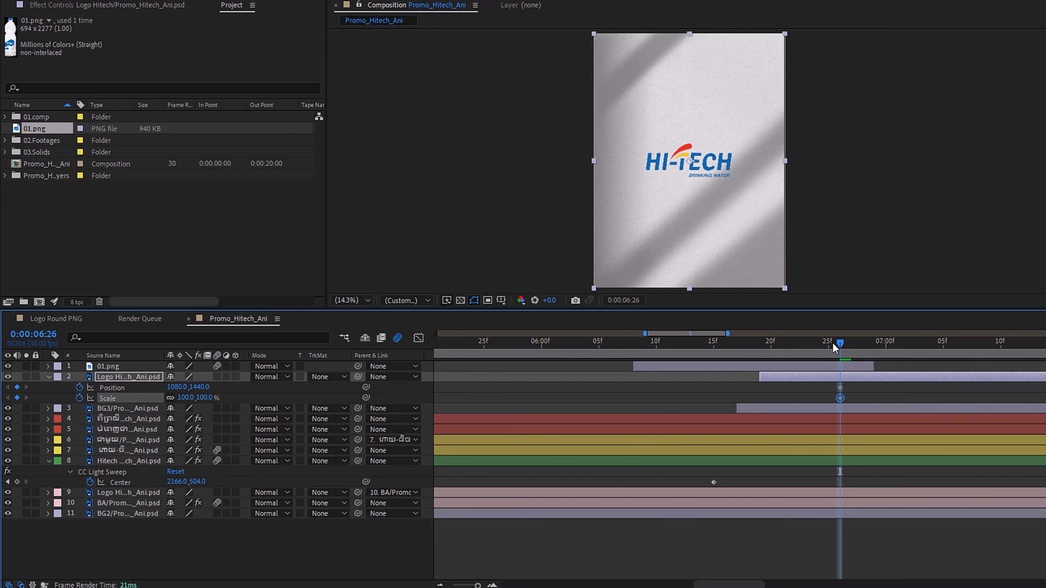
Keyframe the closing logo layer at 0:00:06:19 with Scale 5401% and Position 1886, 1440
drag(833, 342, 762, 349)
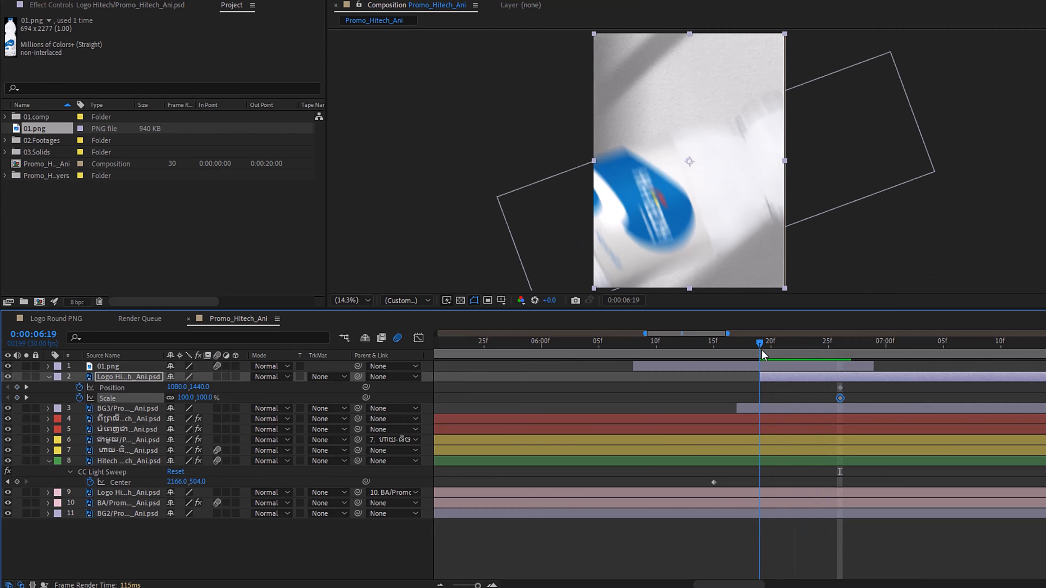
drag(205, 398, 354, 394)
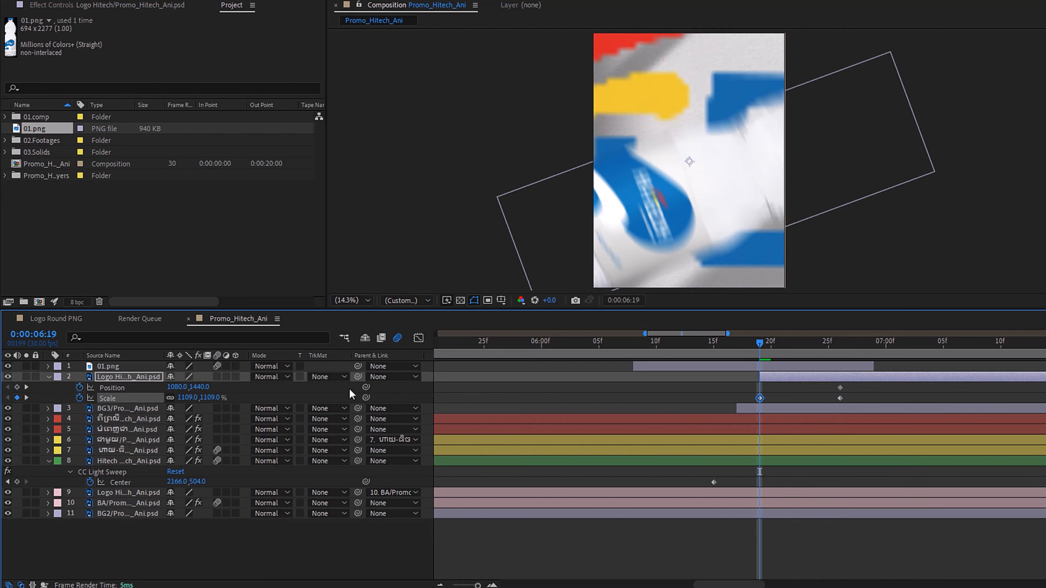
drag(210, 398, 1006, 404)
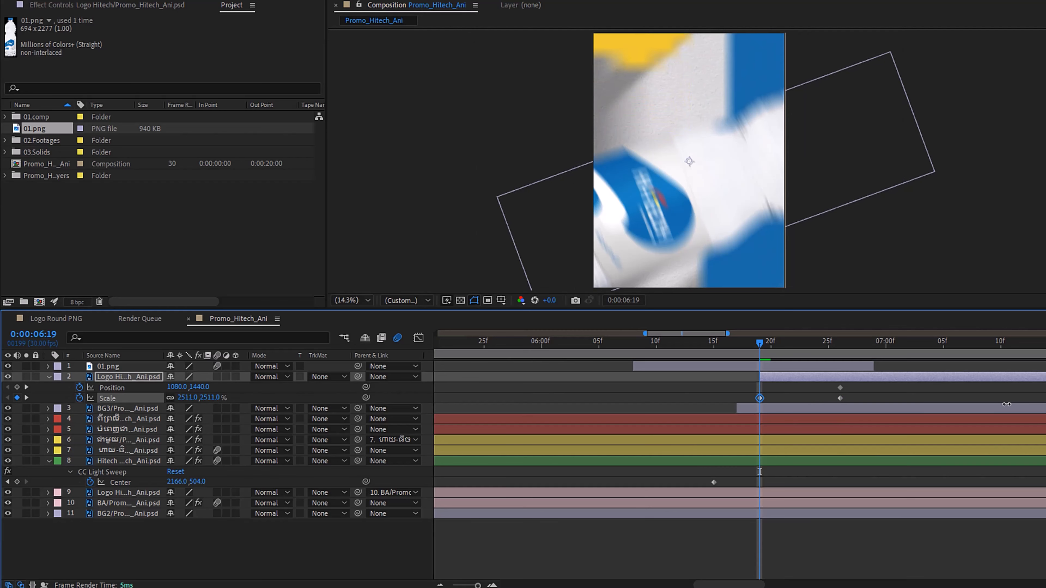
drag(209, 398, 1042, 402)
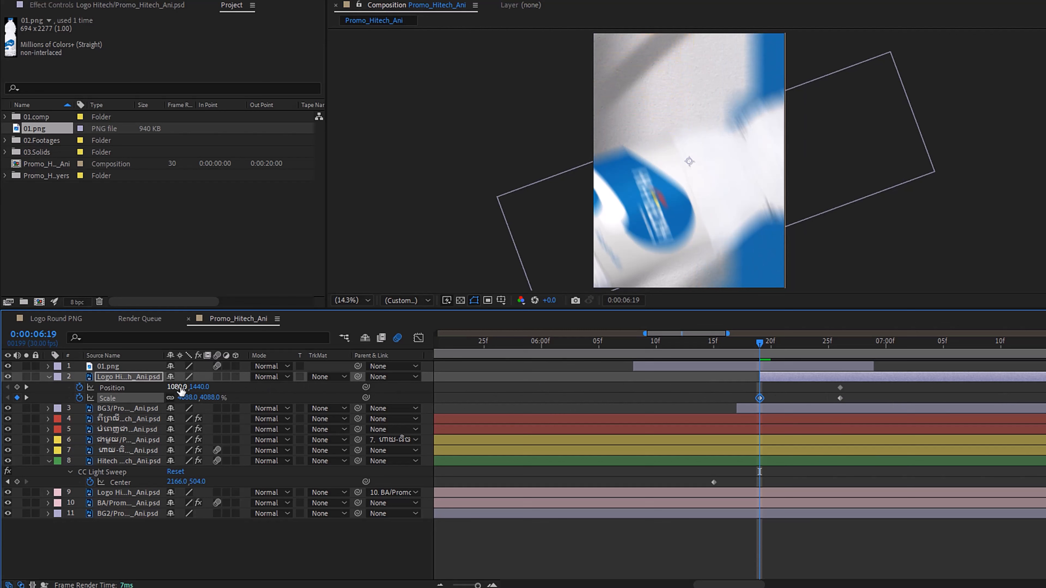
drag(181, 390, 702, 100)
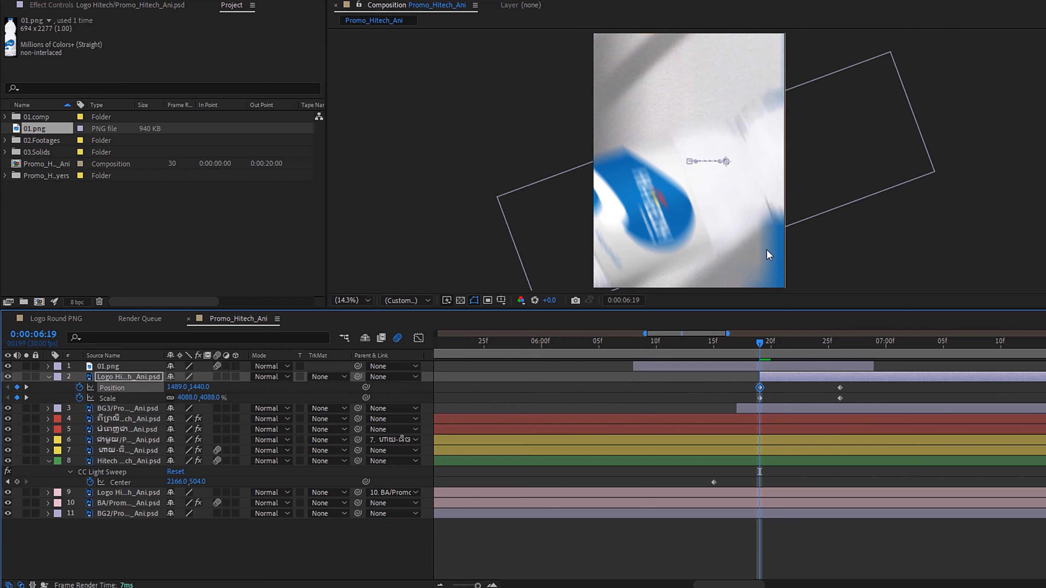
drag(212, 398, 727, 398)
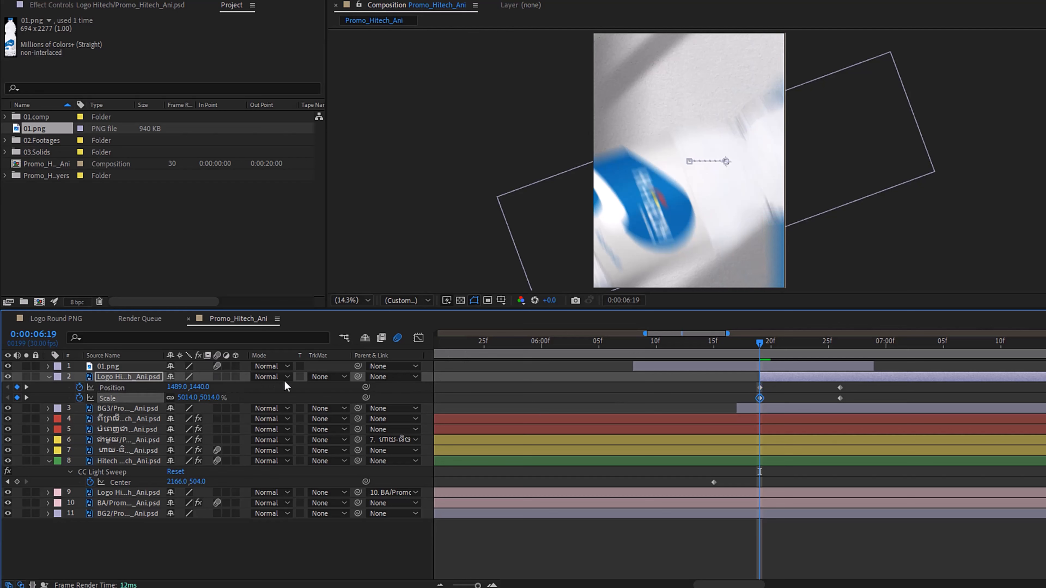
drag(188, 386, 421, 389)
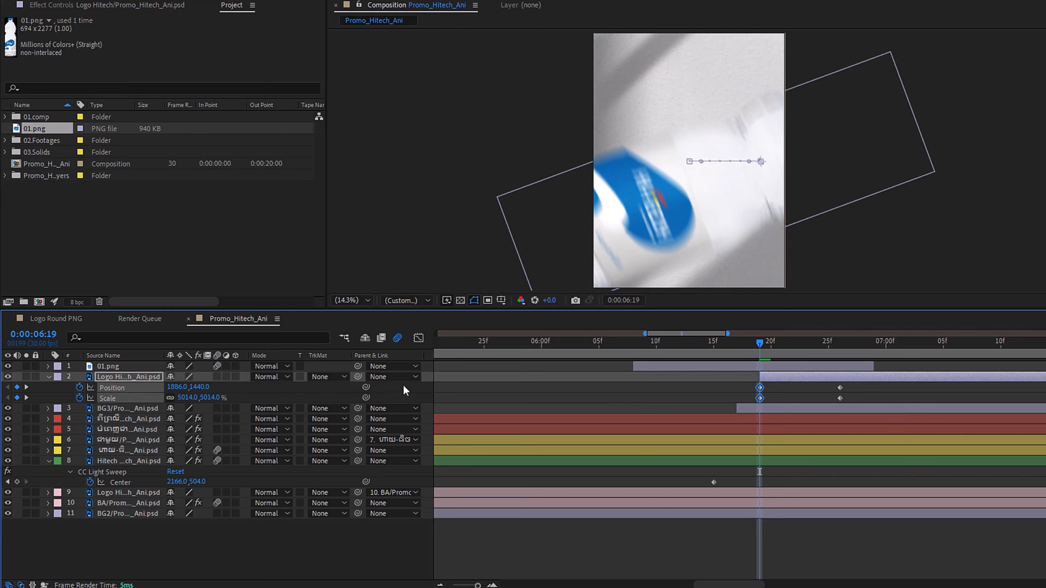
drag(210, 397, 416, 392)
Move the closing logo's ending Position and Scale keyframes to 0:00:07:05 and preview its slower entrance
drag(758, 348, 749, 347)
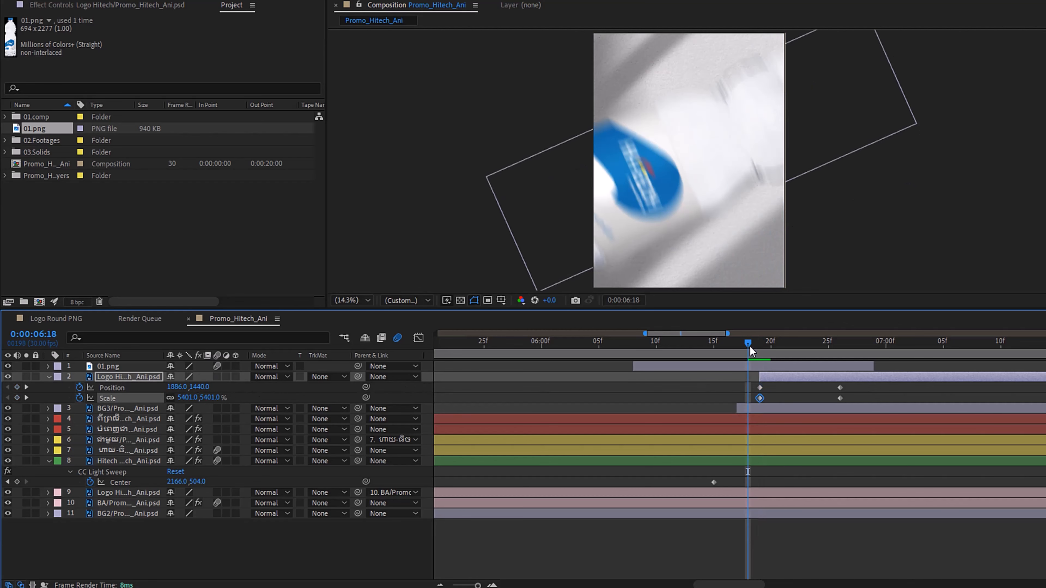
key(space)
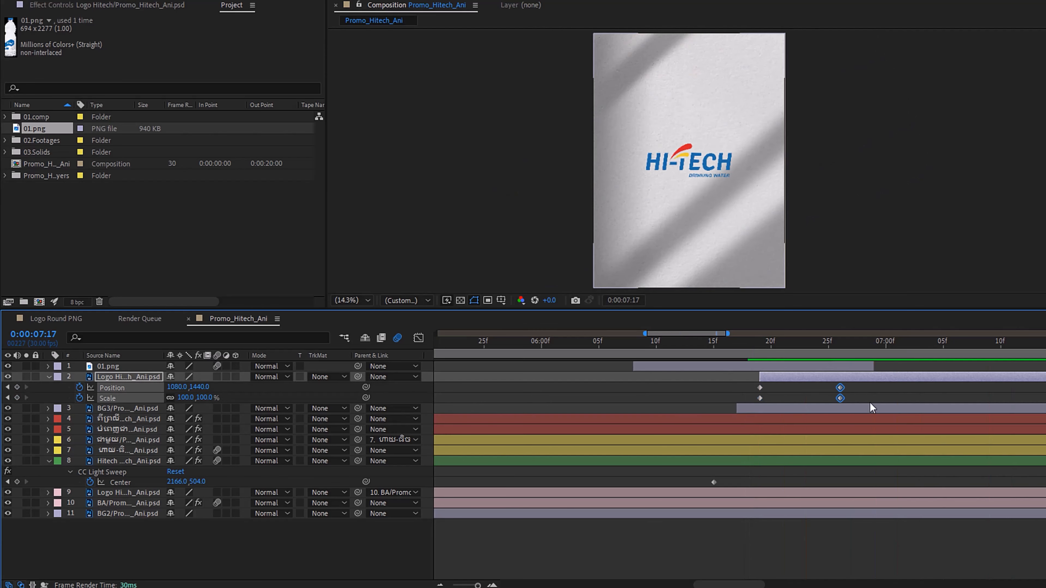
drag(861, 395, 753, 386)
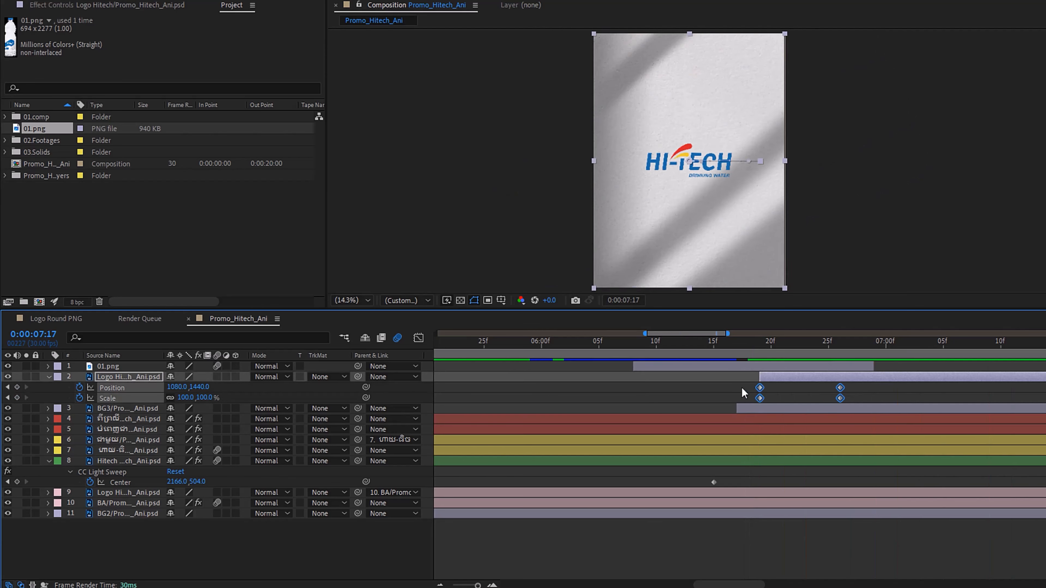
click(742, 385)
drag(860, 395, 751, 399)
drag(840, 398, 943, 398)
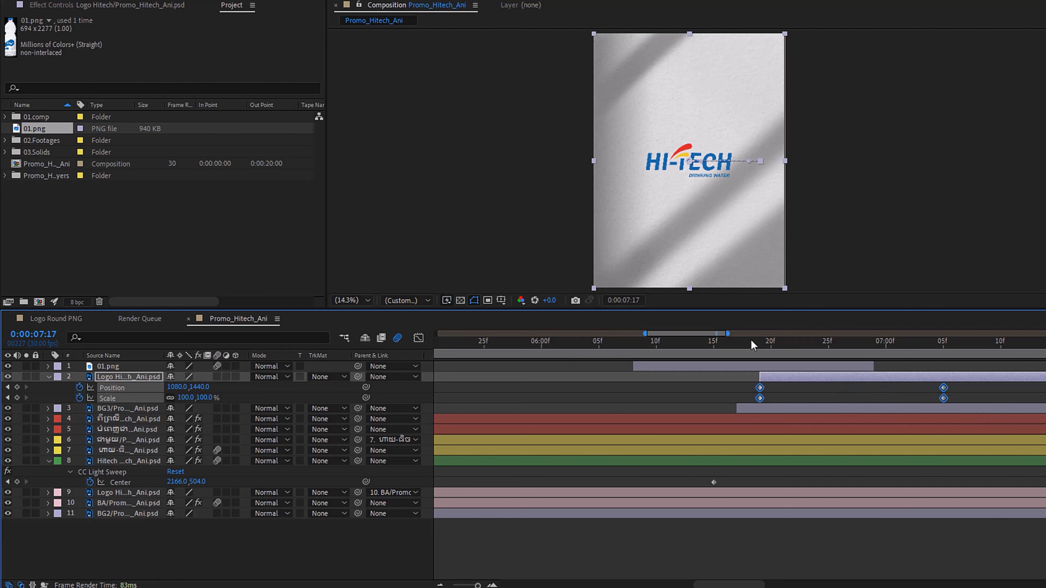
click(735, 343)
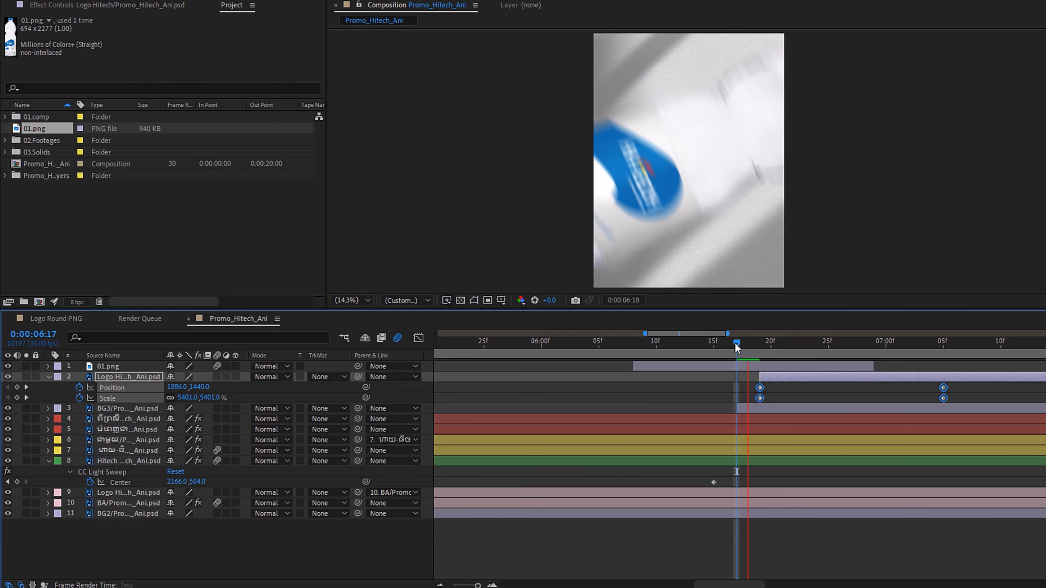
key(space)
drag(738, 345, 806, 386)
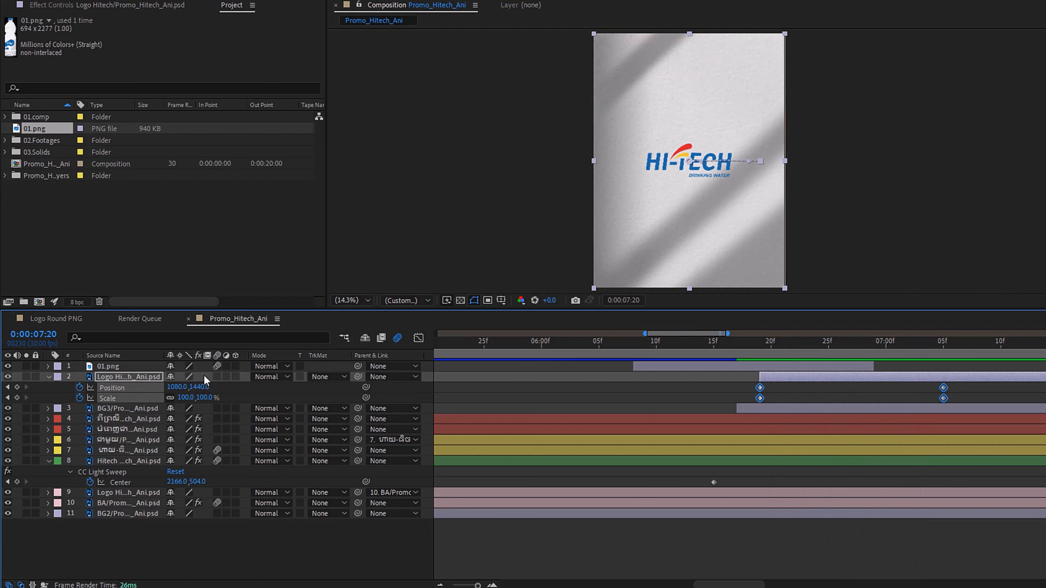
Enable motion blur on the closing logo layer and preview its entrance from 0:00:06:18
click(217, 376)
drag(768, 346, 748, 344)
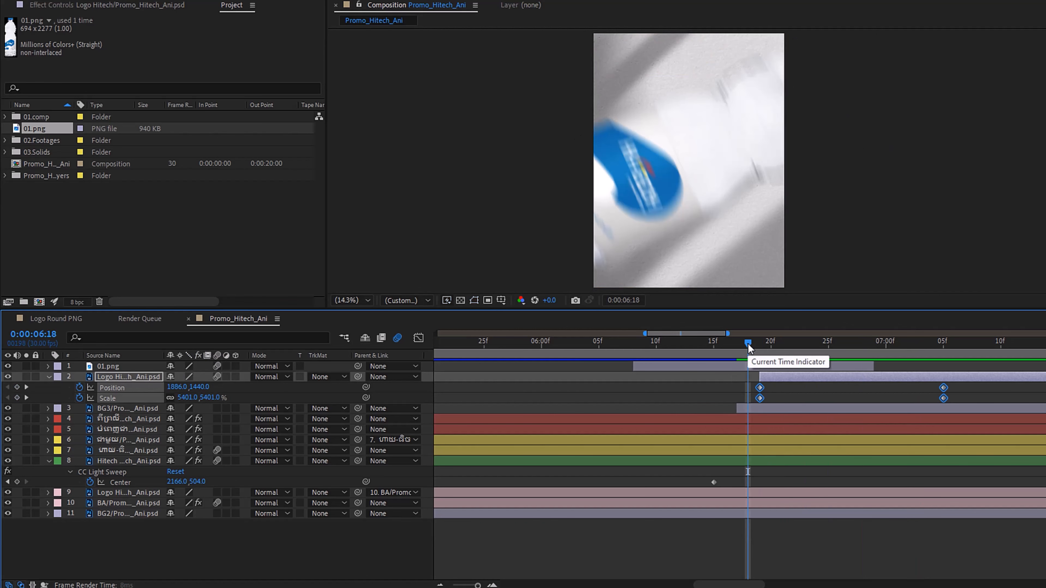
key(space)
drag(760, 344, 580, 380)
key(space)
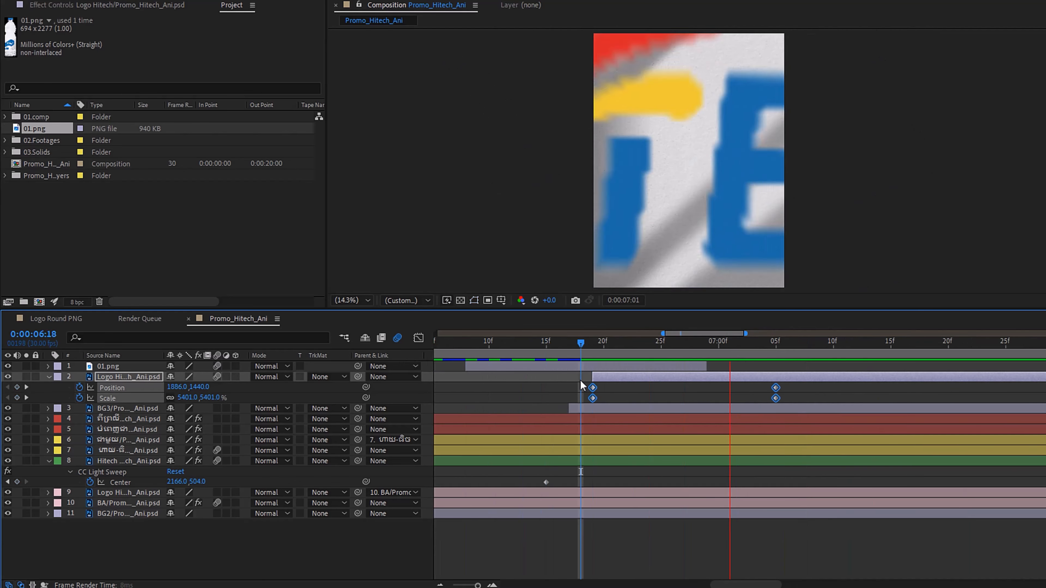
Ease the closing logo's Position and Scale keyframes in the speed graph, giving the ending keyframes 100% incoming influence
drag(795, 398, 572, 386)
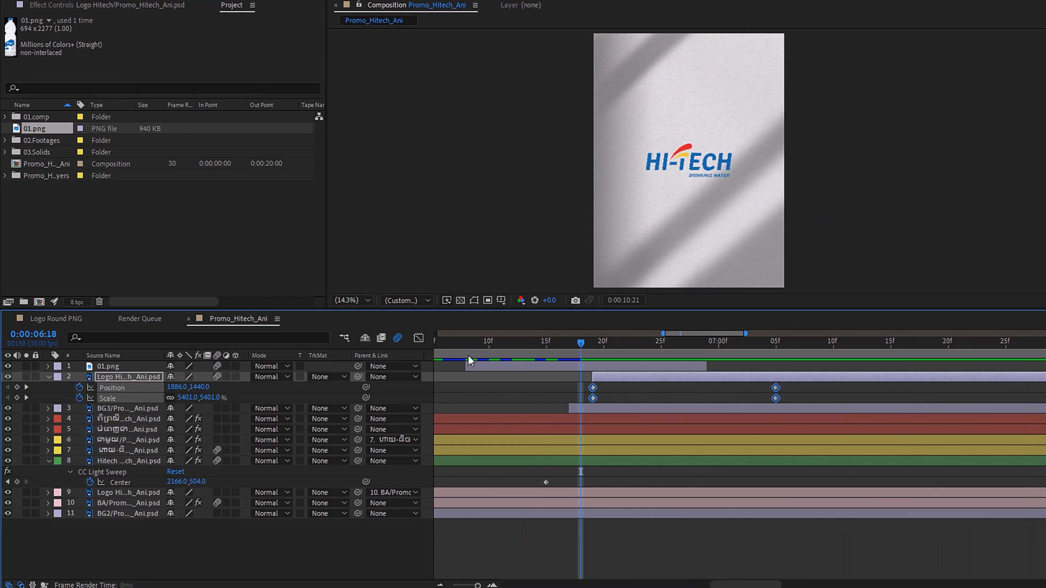
click(418, 338)
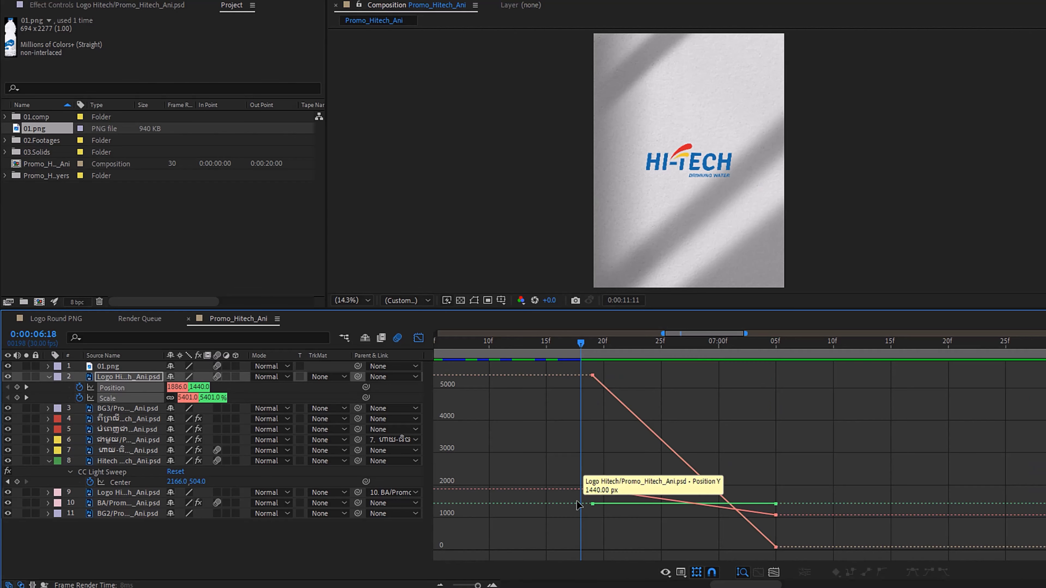
click(681, 573)
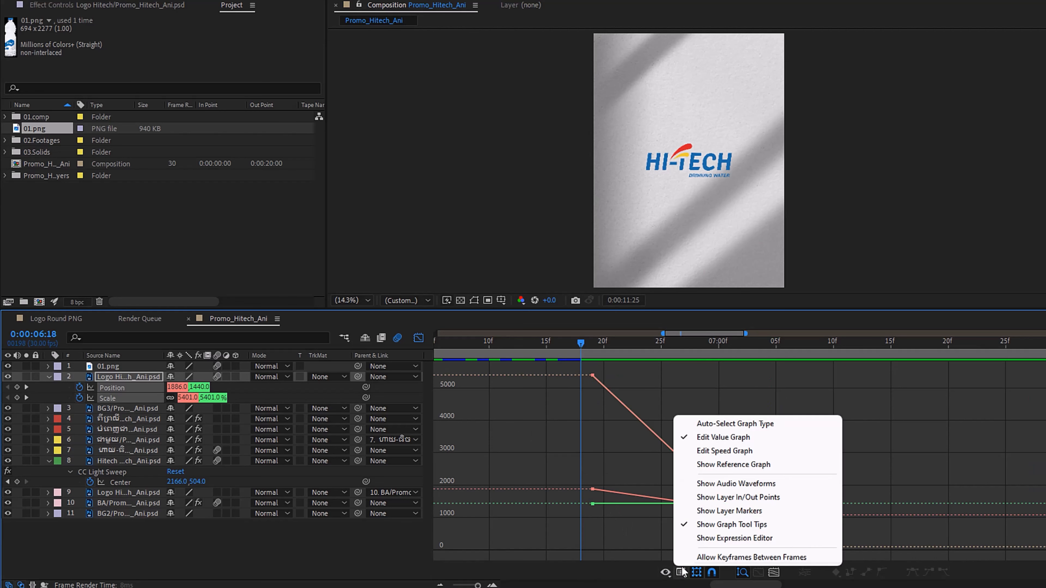
click(707, 451)
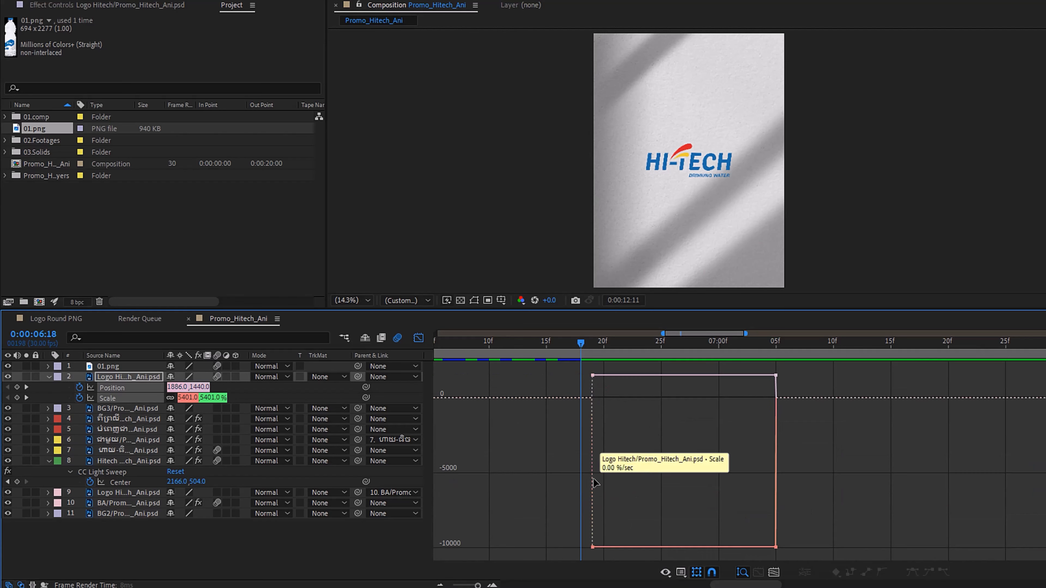
drag(554, 365, 784, 422)
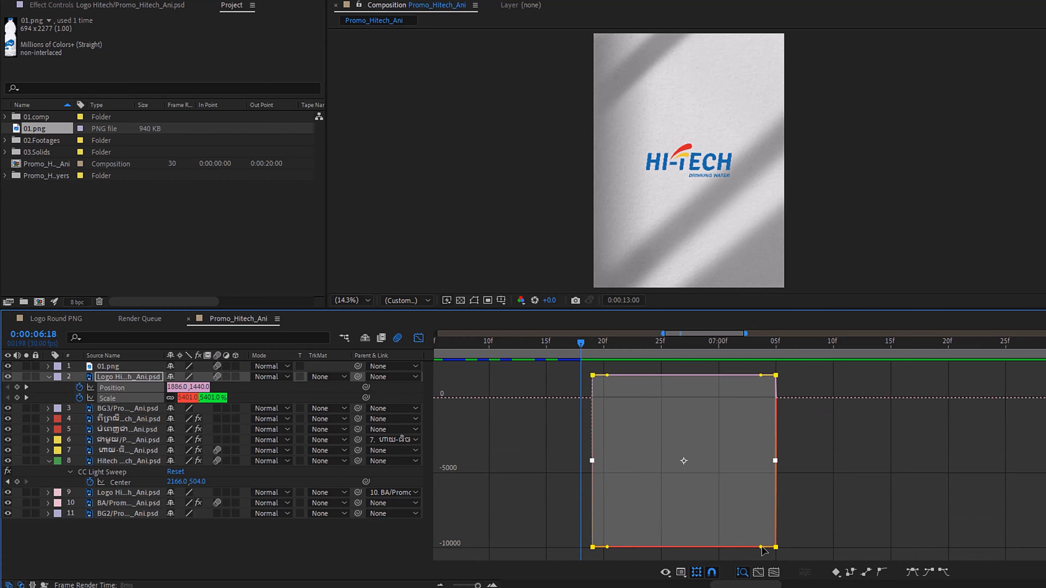
drag(761, 548, 650, 564)
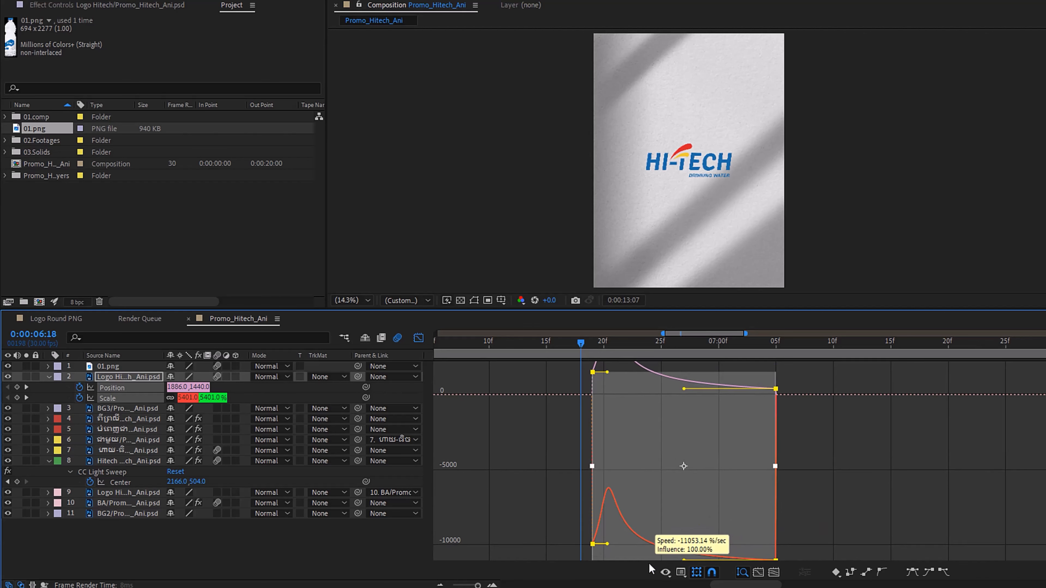
click(418, 337)
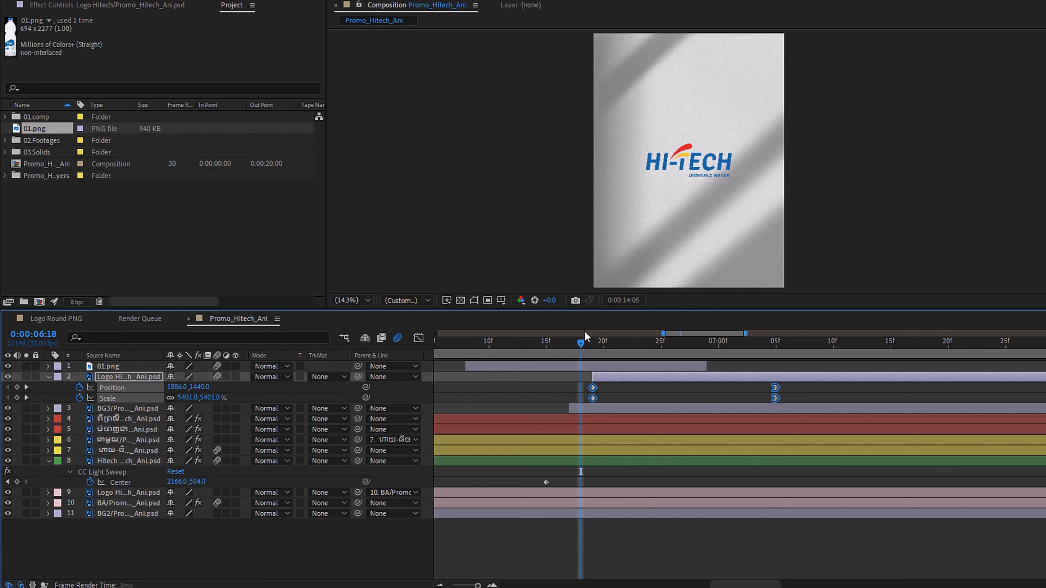
Preview the flying-bottle transition and the eased closing logo entrance repeatedly, starting between 0:00:06:07 and 0:00:06:16
key(space)
drag(638, 350, 449, 344)
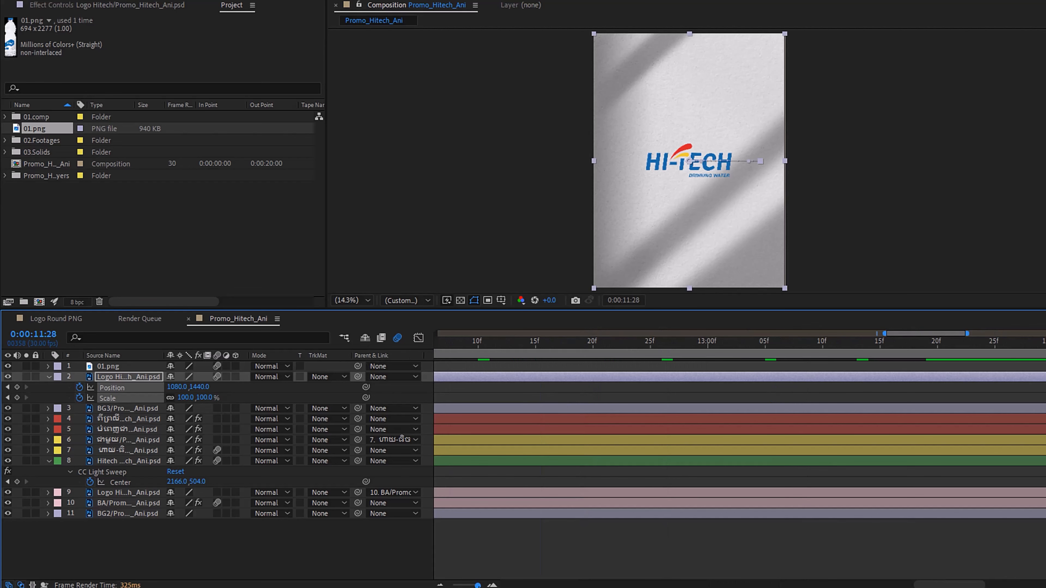
drag(478, 585, 453, 585)
click(667, 342)
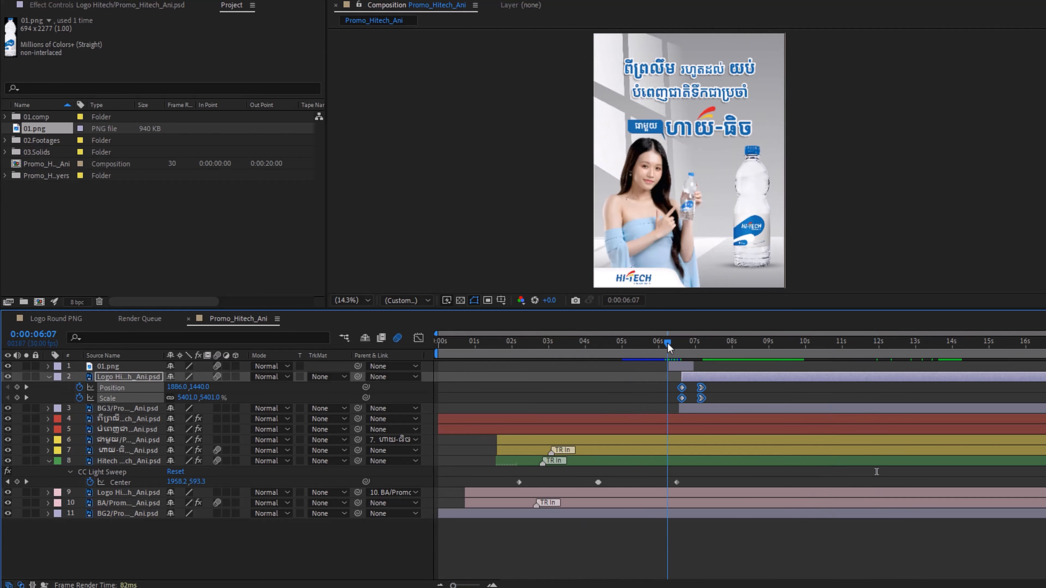
key(space)
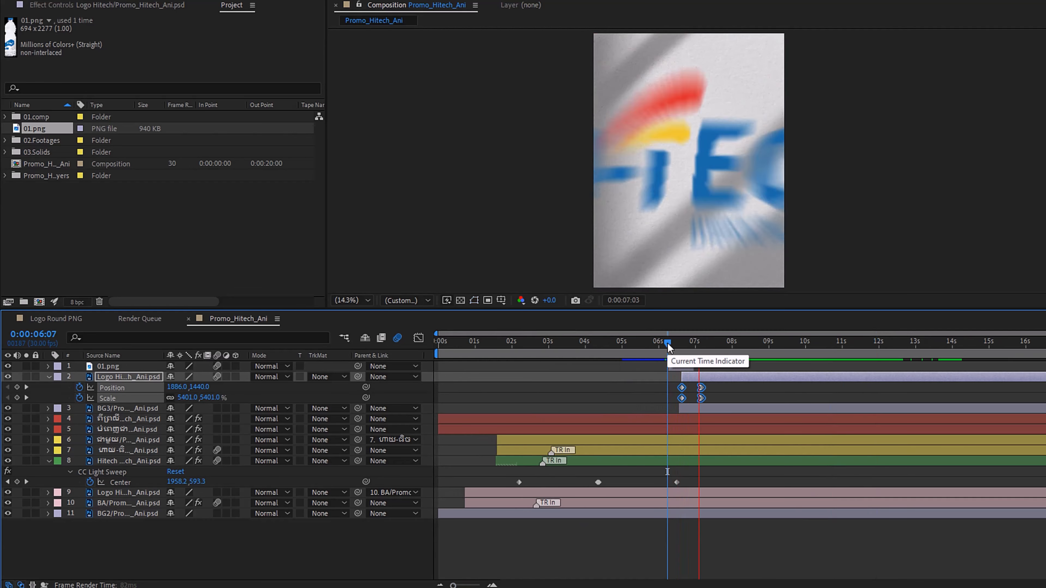
mouse_move(674, 342)
mouse_down()
mouse_move(717, 359)
mouse_move(669, 355)
mouse_up()
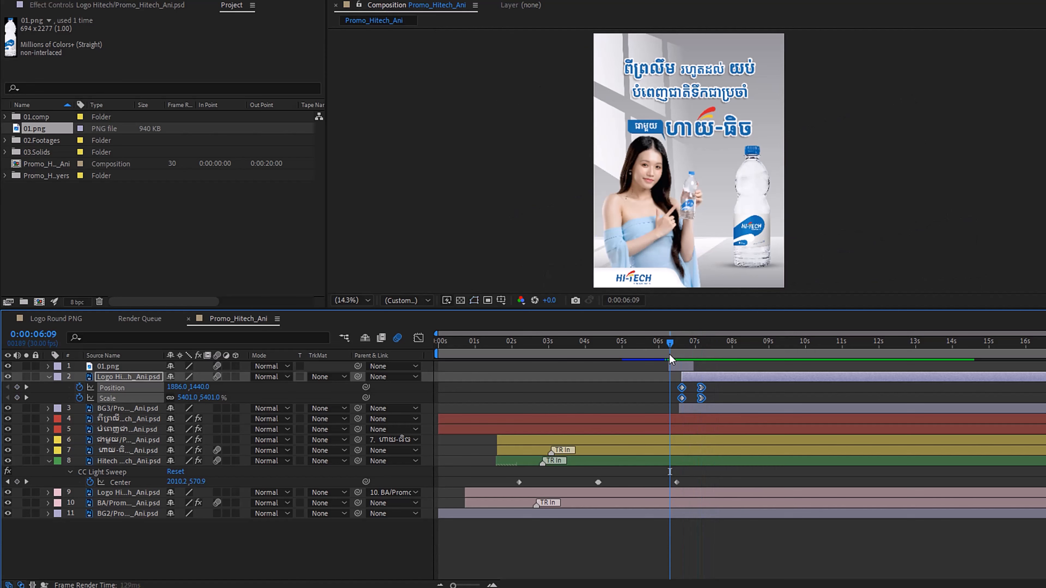
key(space)
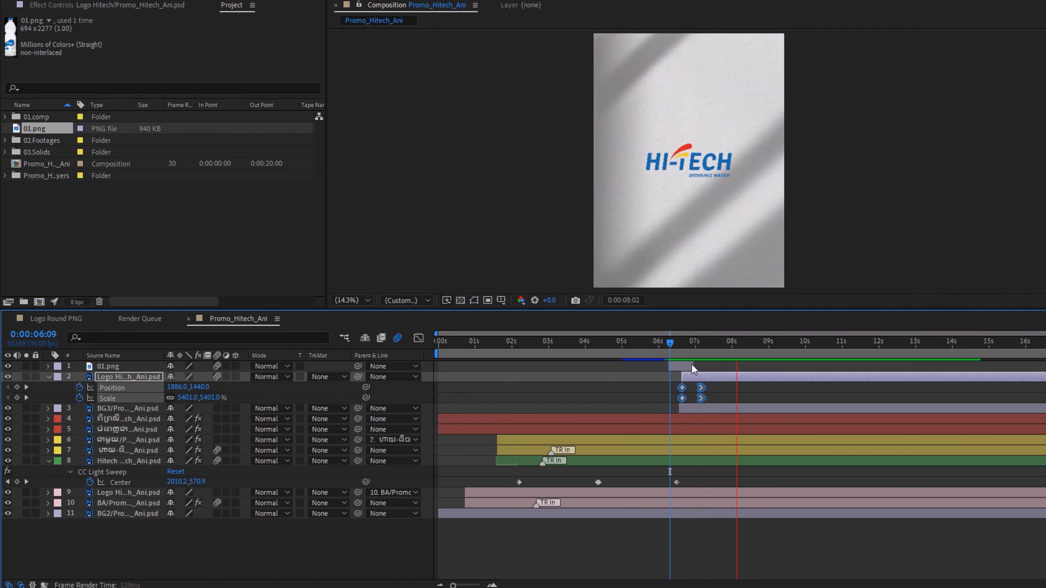
drag(713, 344, 722, 387)
click(728, 394)
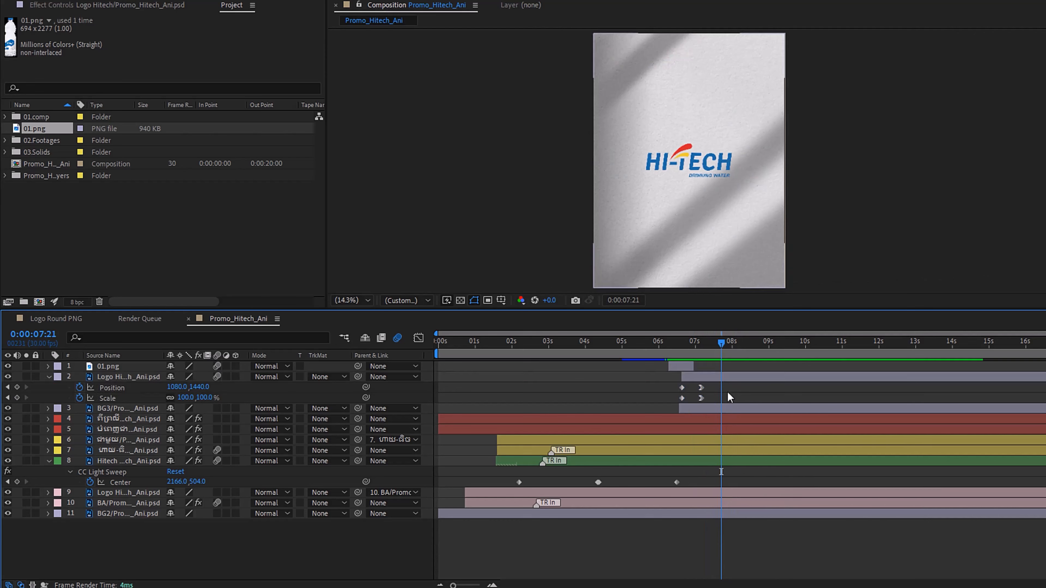
drag(723, 345, 678, 351)
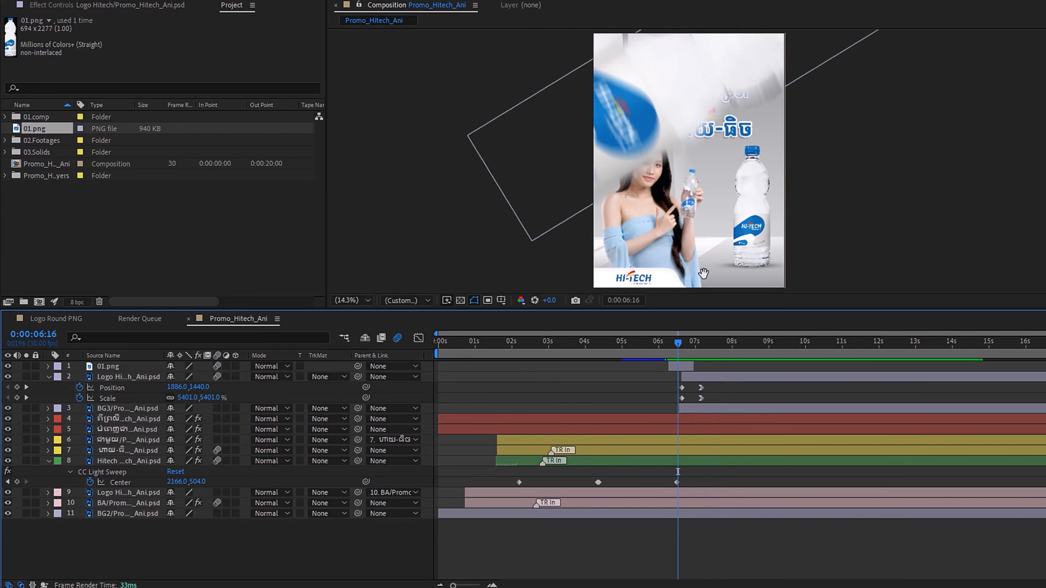
key(space)
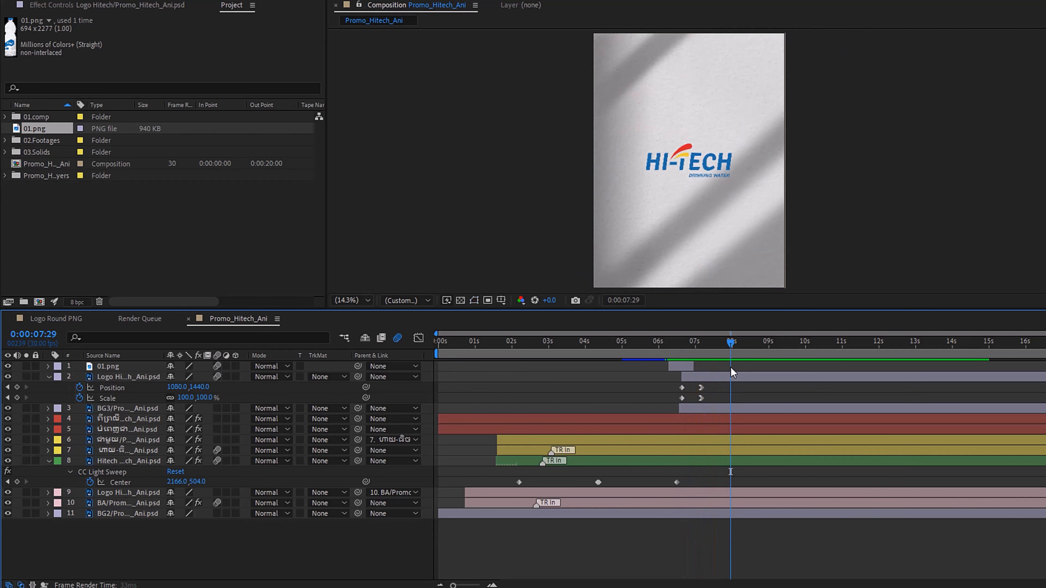
Collapse the closing logo and bottle layers' properties and add a new adjustment layer above all layers
click(48, 376)
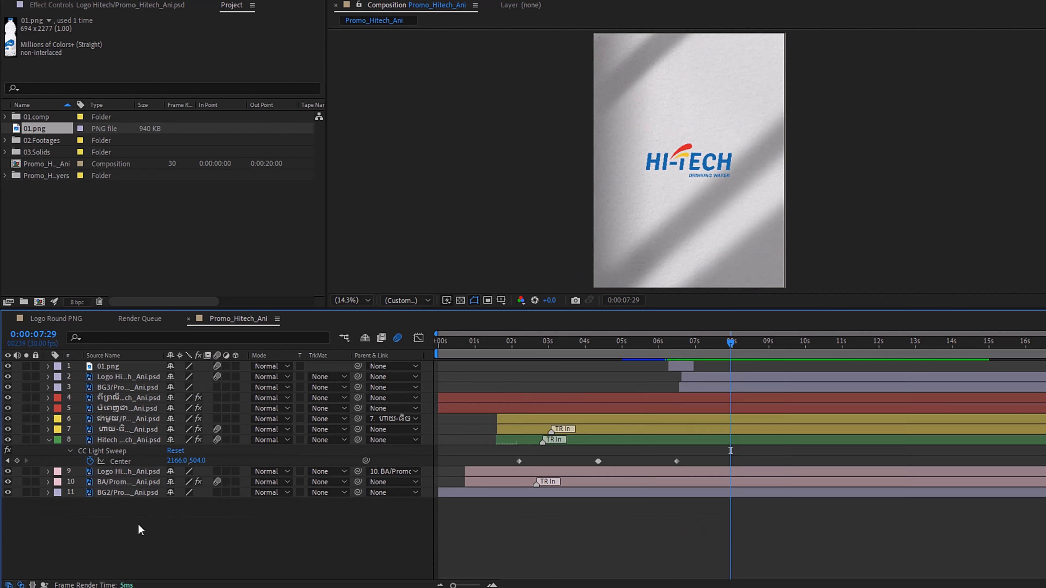
click(49, 439)
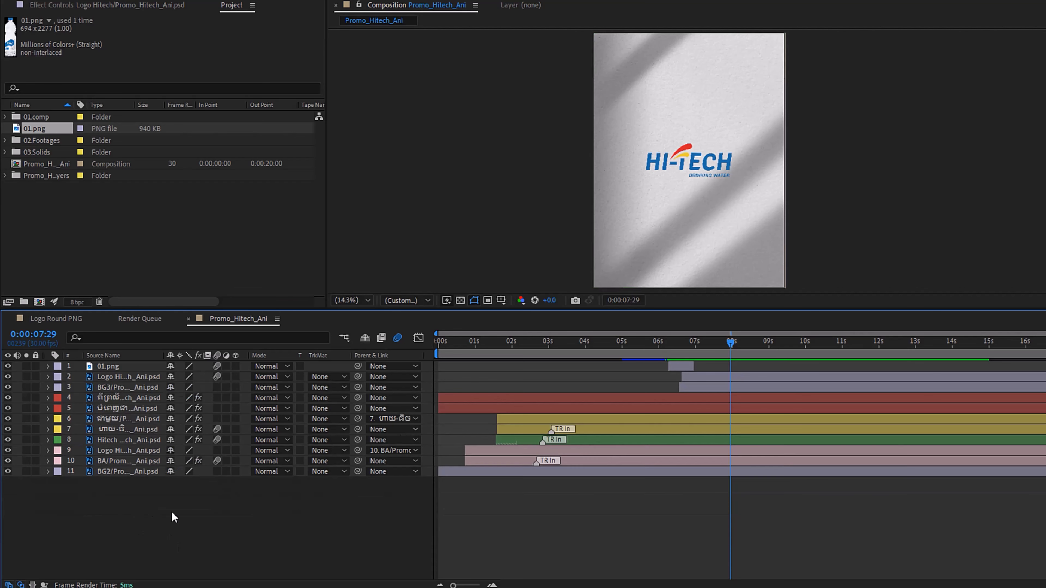
right_click(260, 502)
mouse_move(377, 347)
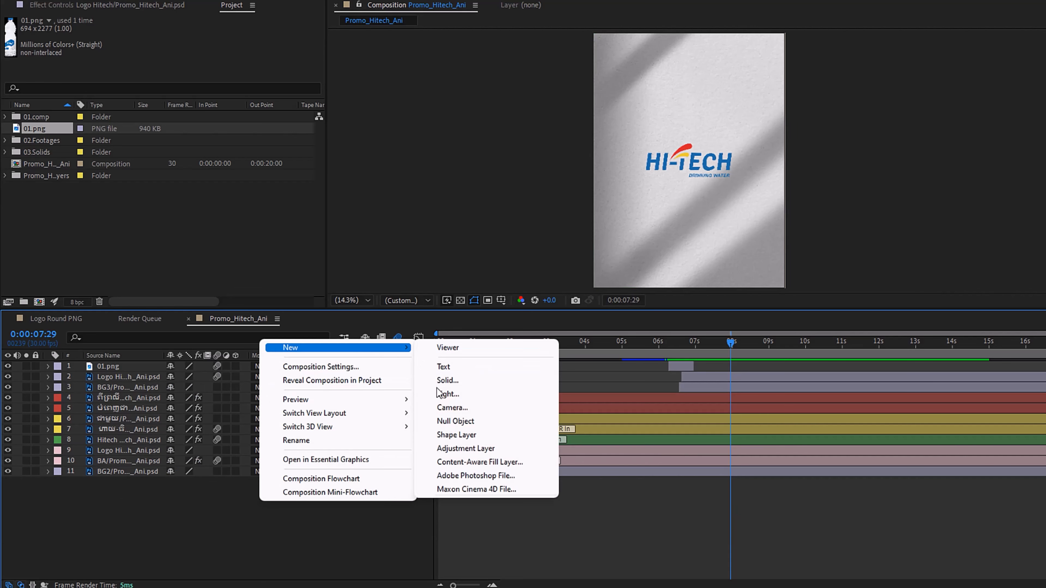
click(460, 452)
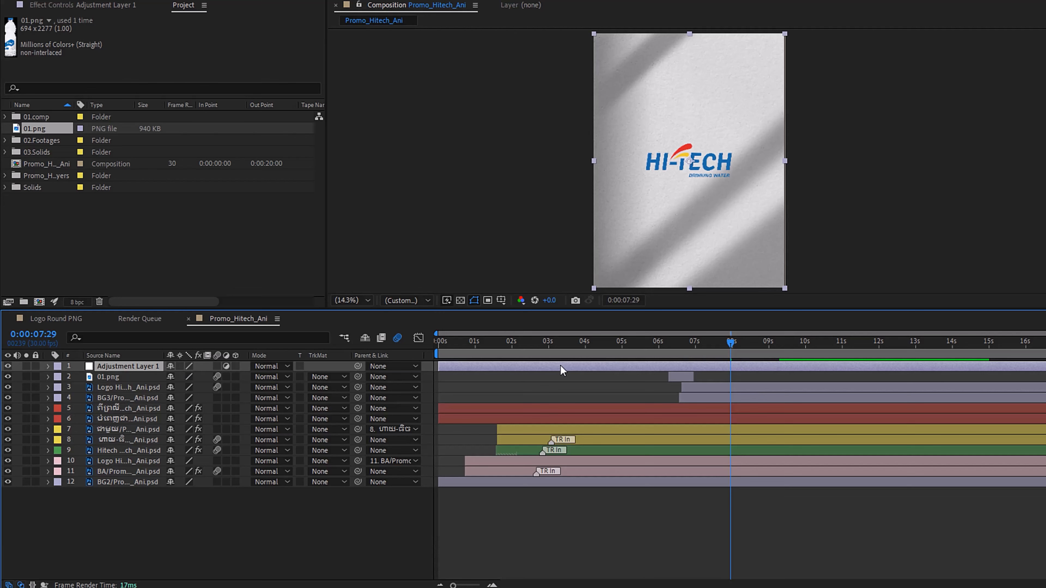
Apply the Lens Flare effect to the adjustment layer and place its Flare Center at about -25, -3
key(ctrl+space)
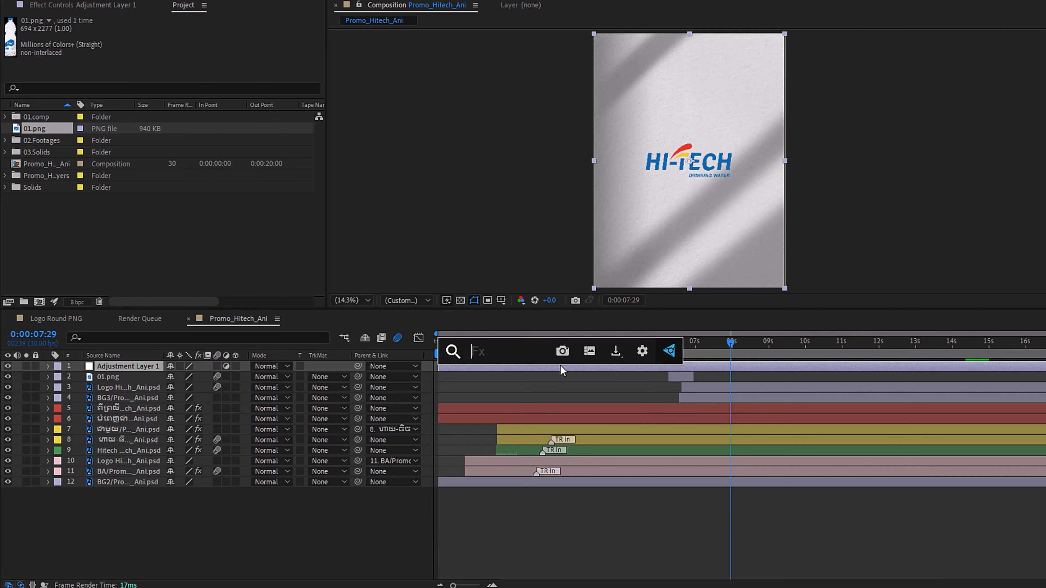
text(len)
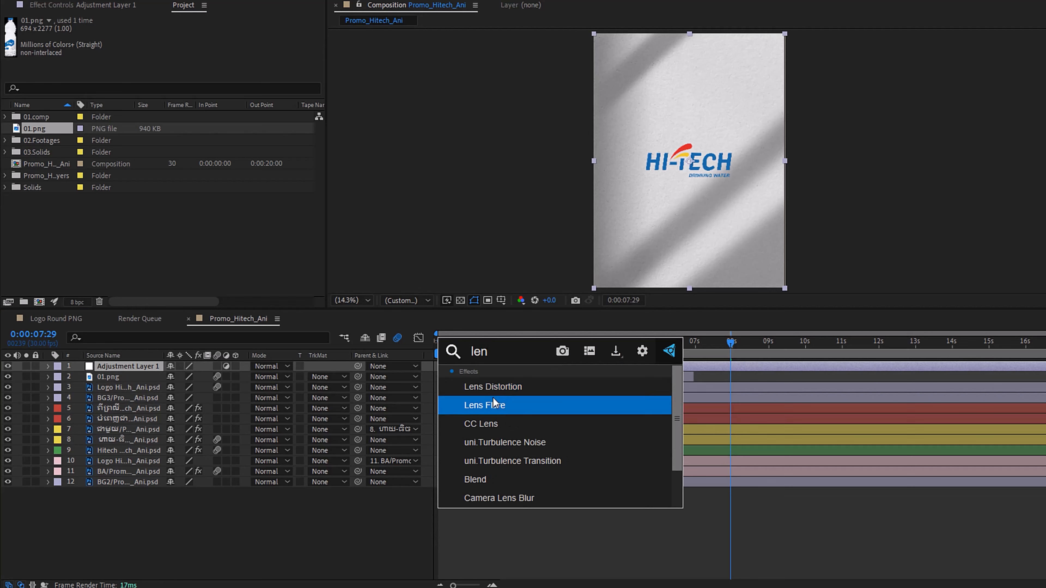
click(487, 403)
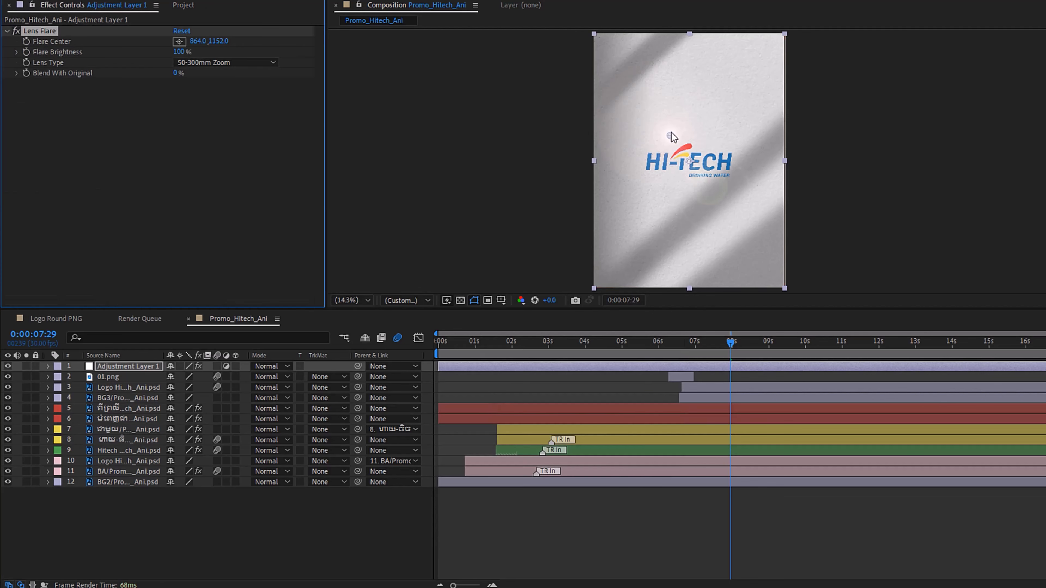
drag(671, 135, 594, 34)
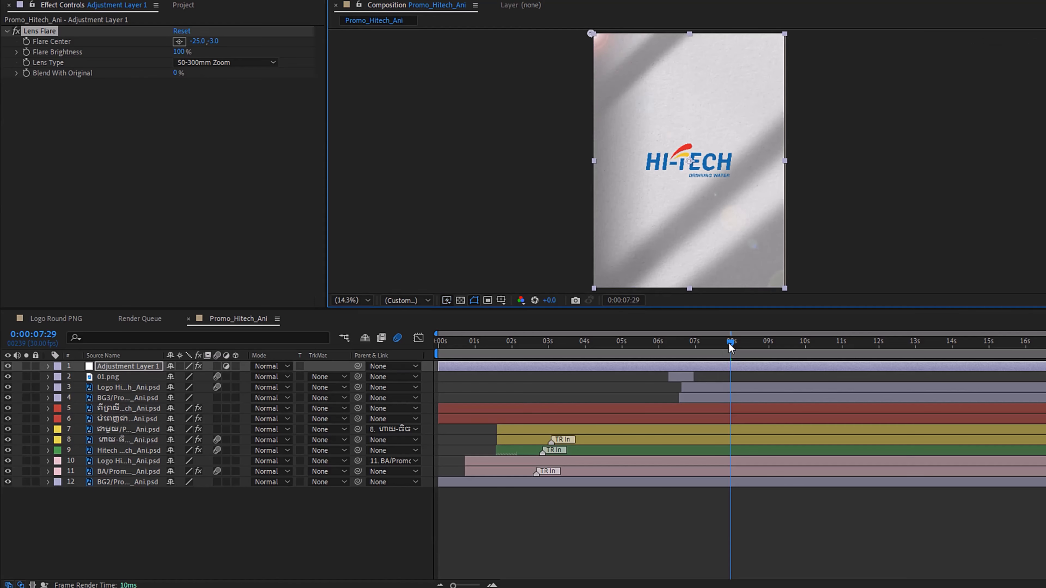
Keyframe Flare Center at -25, -3 at 0:00:07:06 and at about 2222, -10 at 0:00:10:28
drag(730, 346, 701, 360)
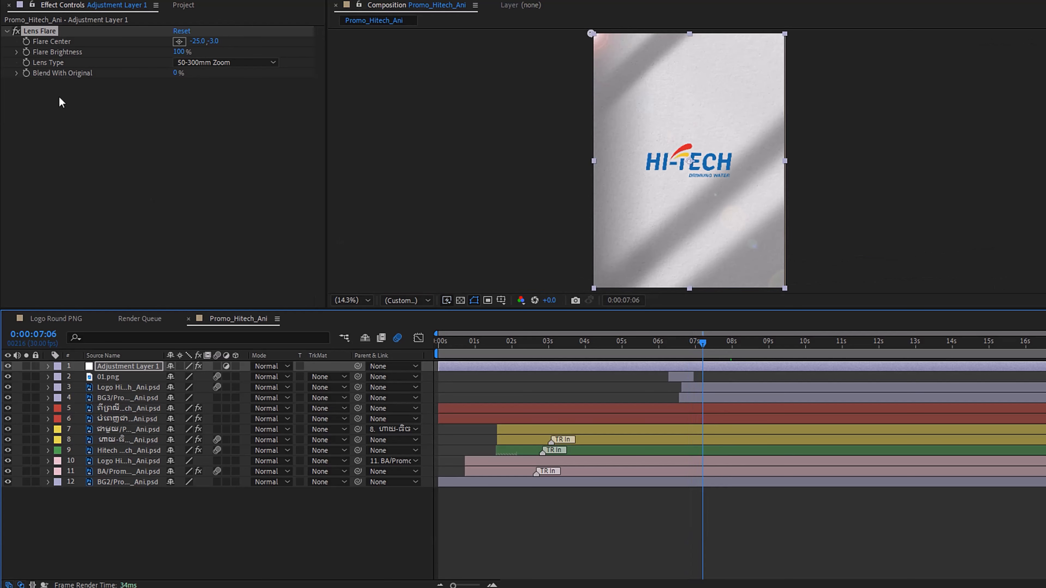
click(27, 41)
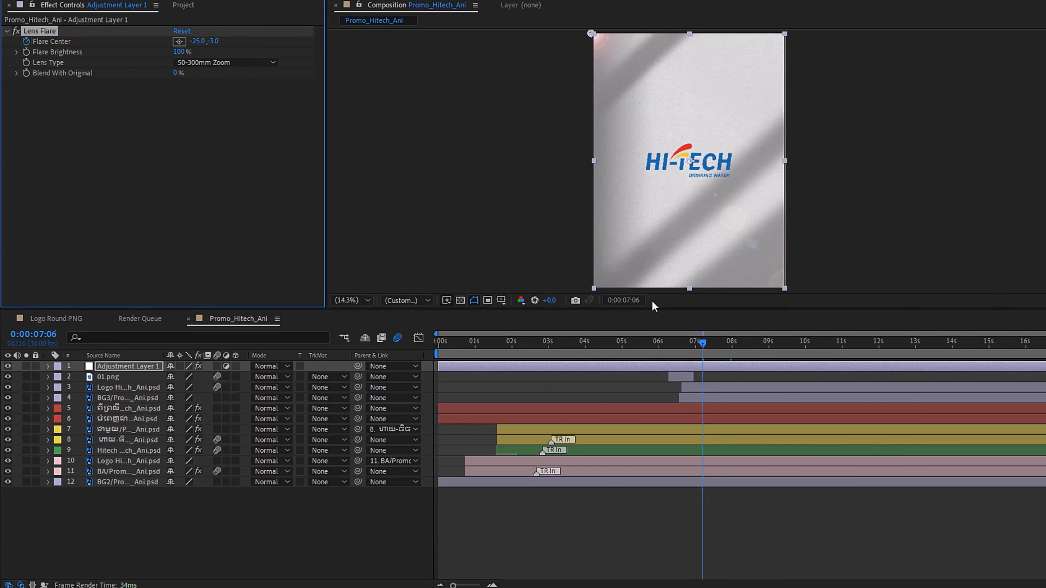
drag(709, 350, 840, 350)
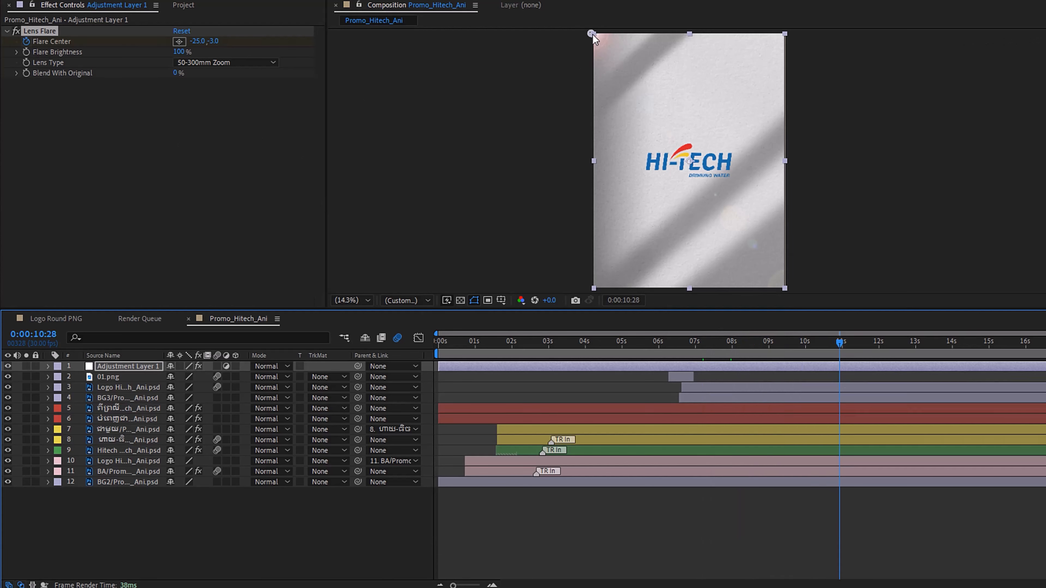
drag(592, 34, 788, 34)
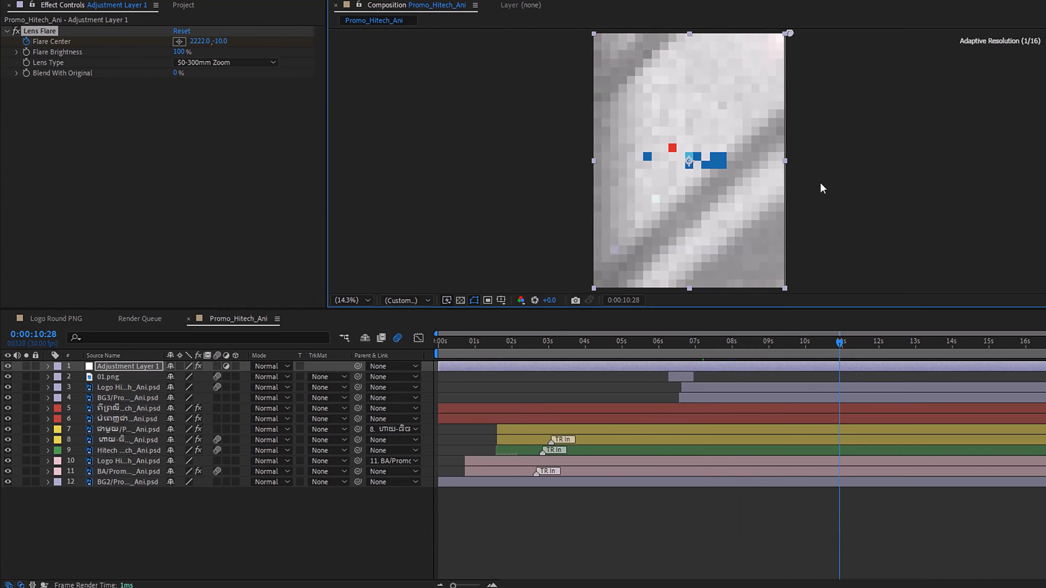
Preview the lens flare sweep over the closing logo from about 0:00:06:08 and scrub through the whole animation
drag(817, 347, 667, 350)
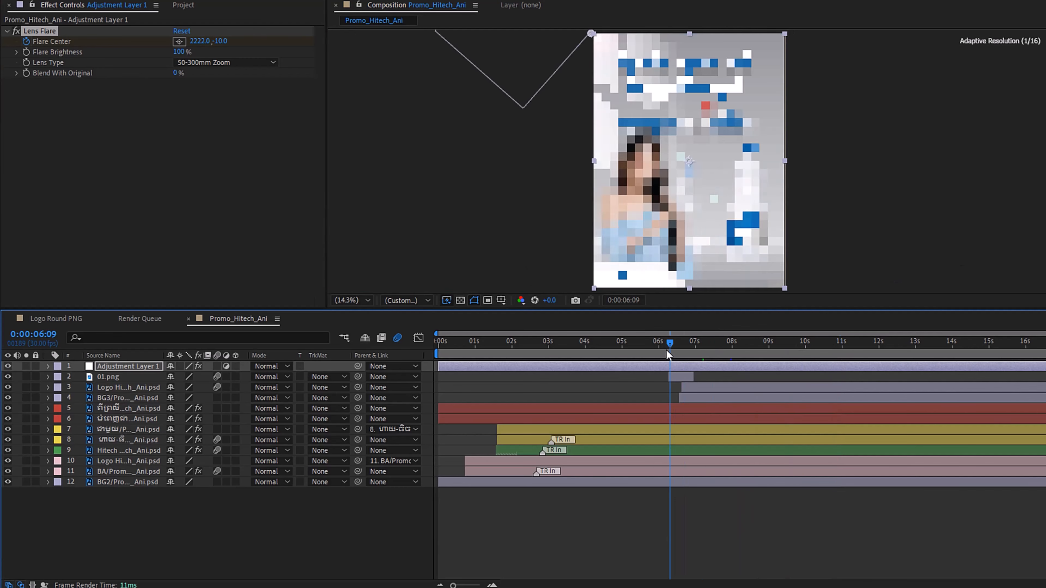
key(space)
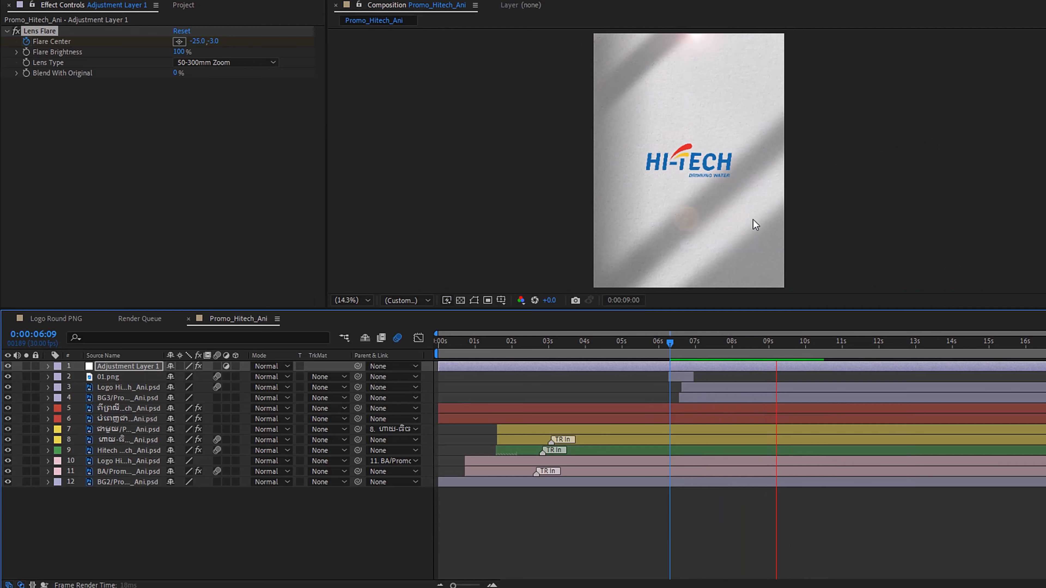
click(781, 353)
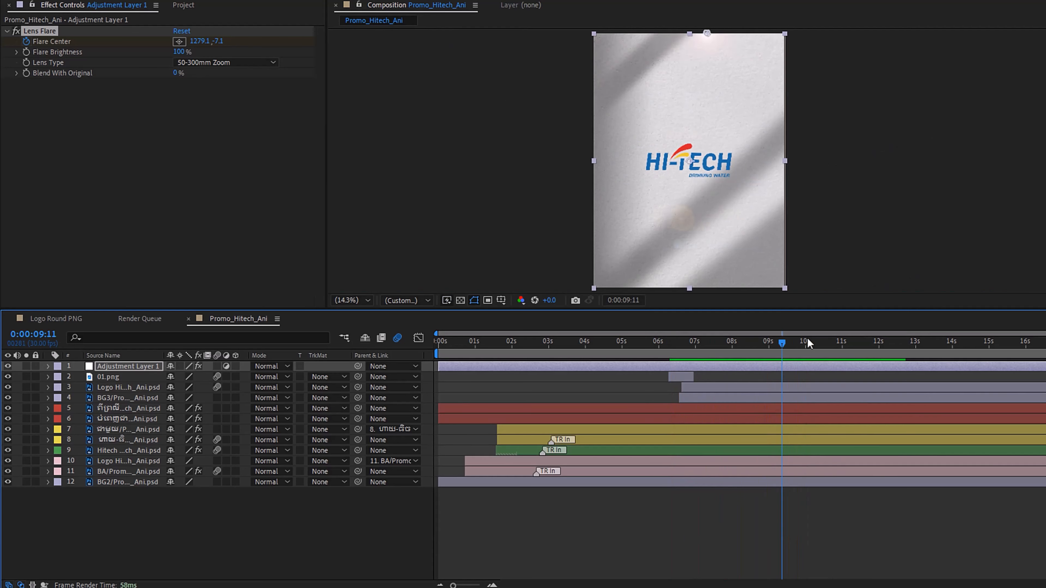
drag(782, 340, 668, 352)
key(space)
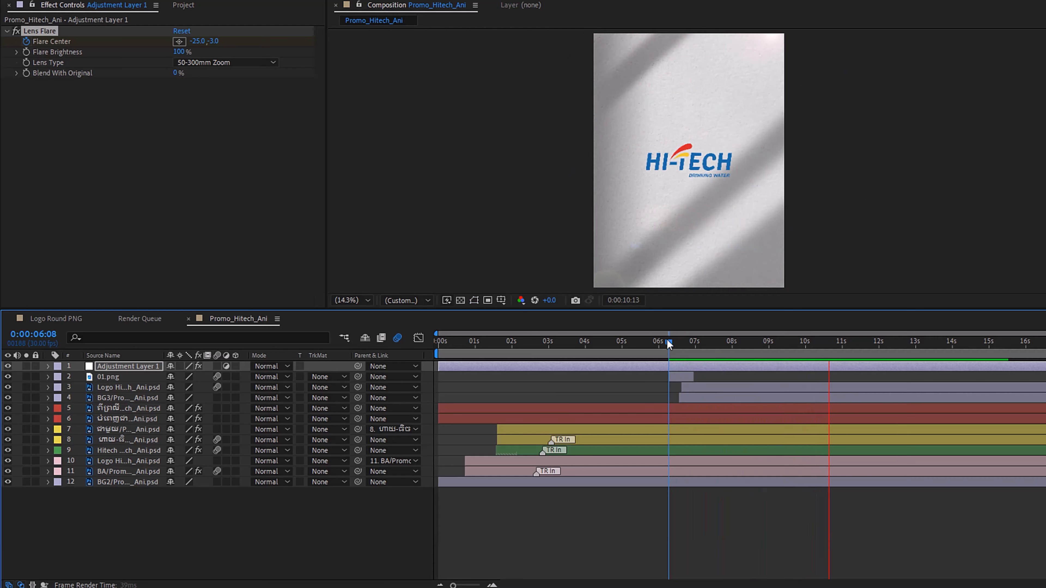
drag(591, 339, 494, 339)
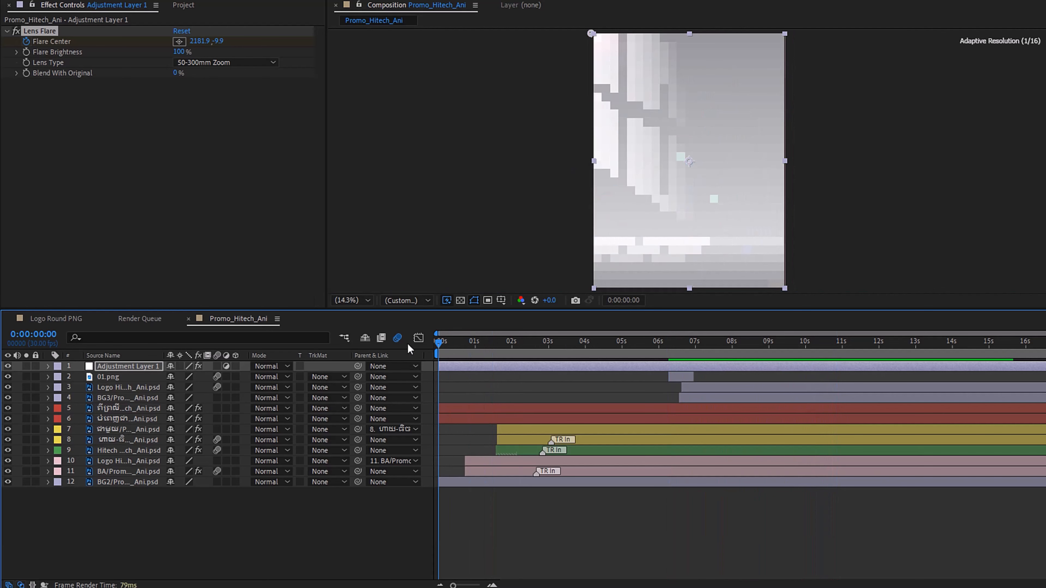
drag(439, 343, 760, 364)
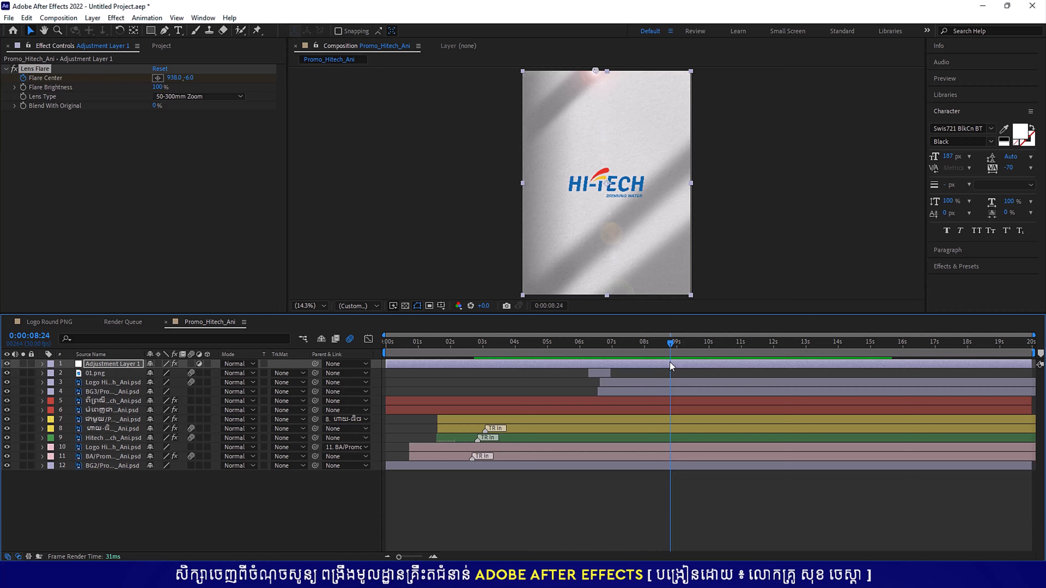
End the work area at 0:00:10:00, trim the composition to it, and return to the start of the timeline
key(Page_Down)
drag(634, 344, 709, 388)
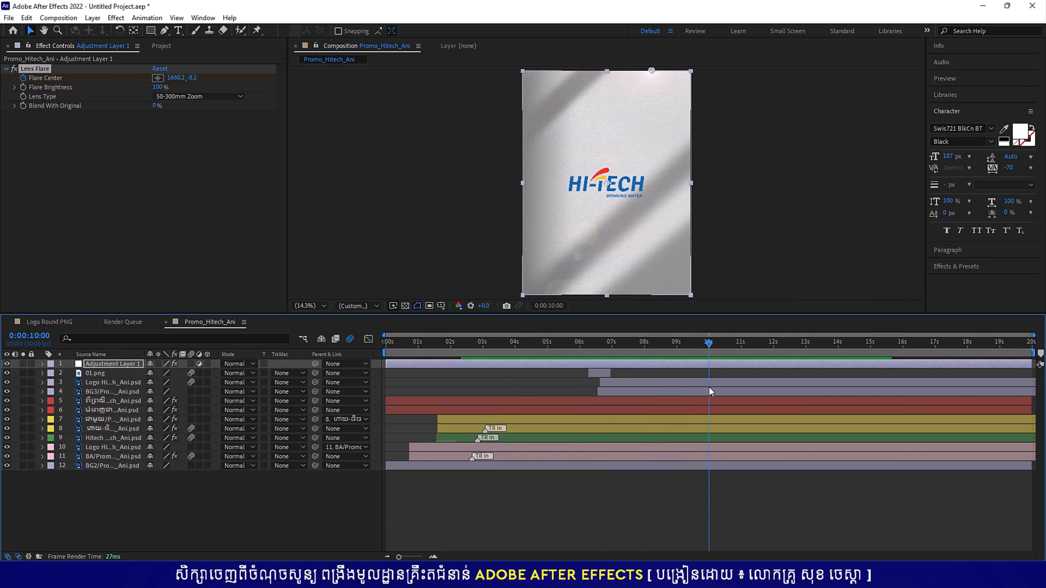
key(n)
right_click(707, 352)
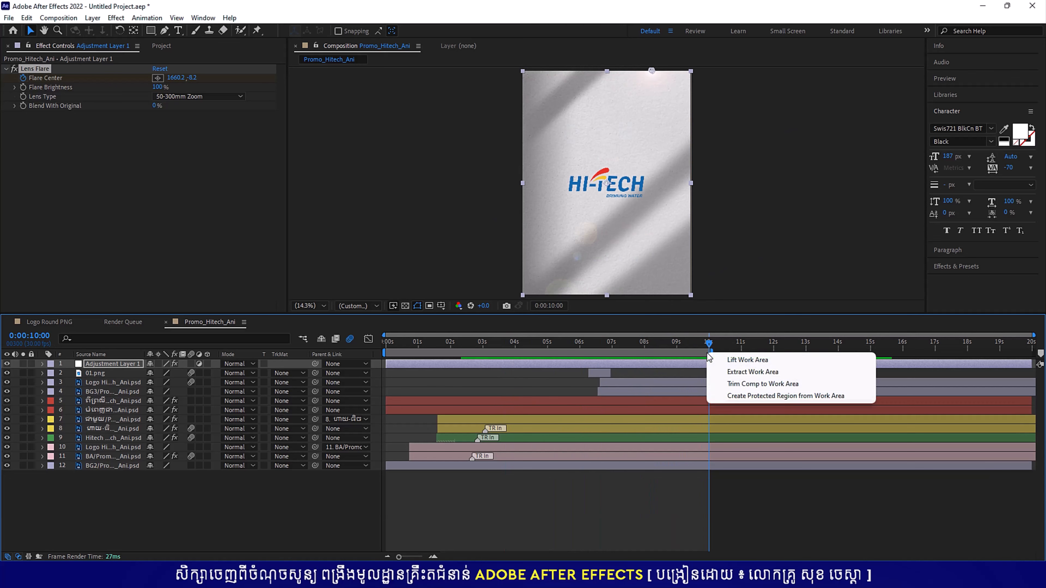
click(741, 384)
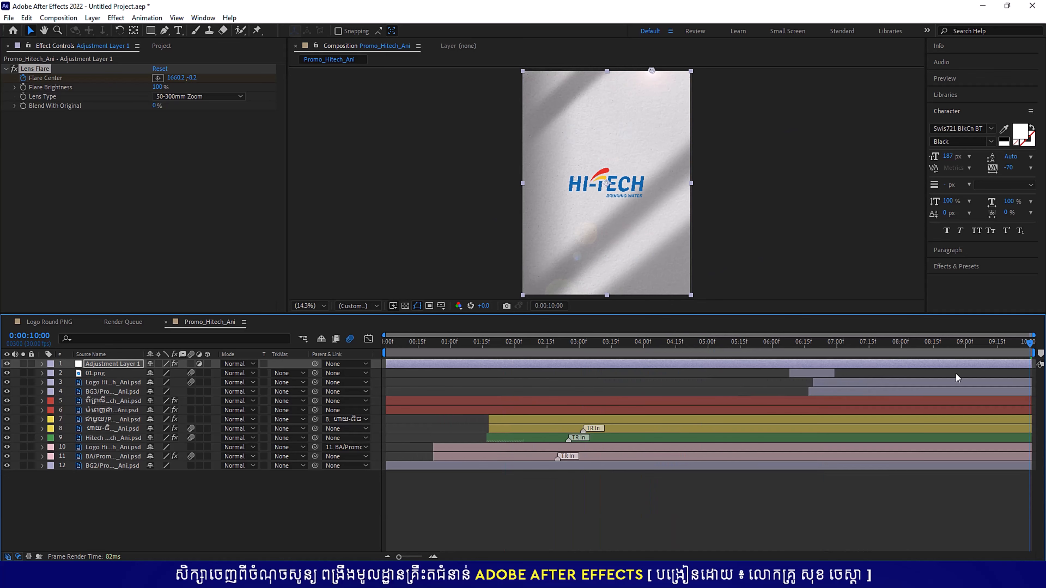
drag(949, 342, 749, 347)
drag(870, 381, 359, 357)
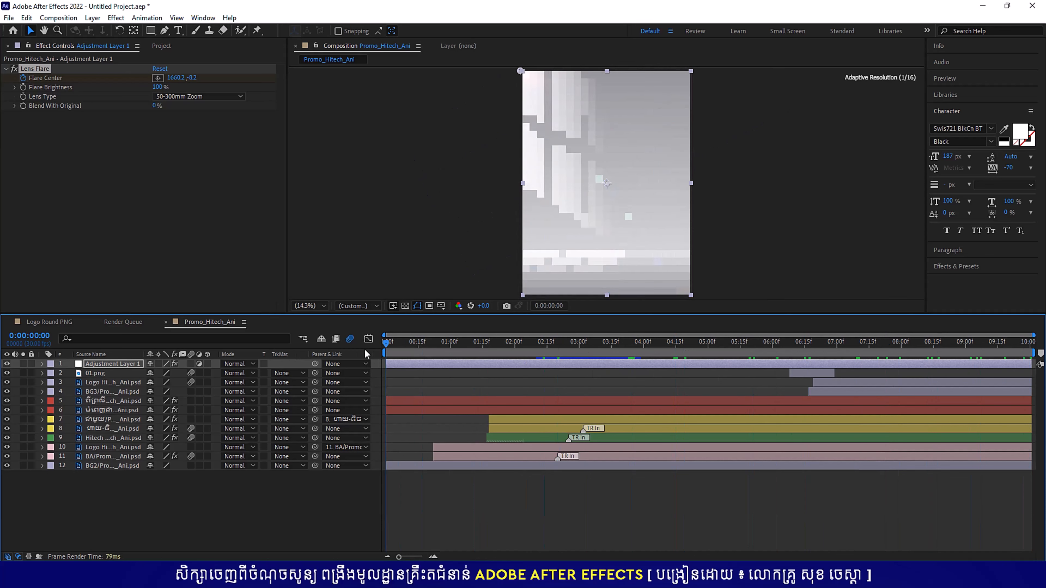